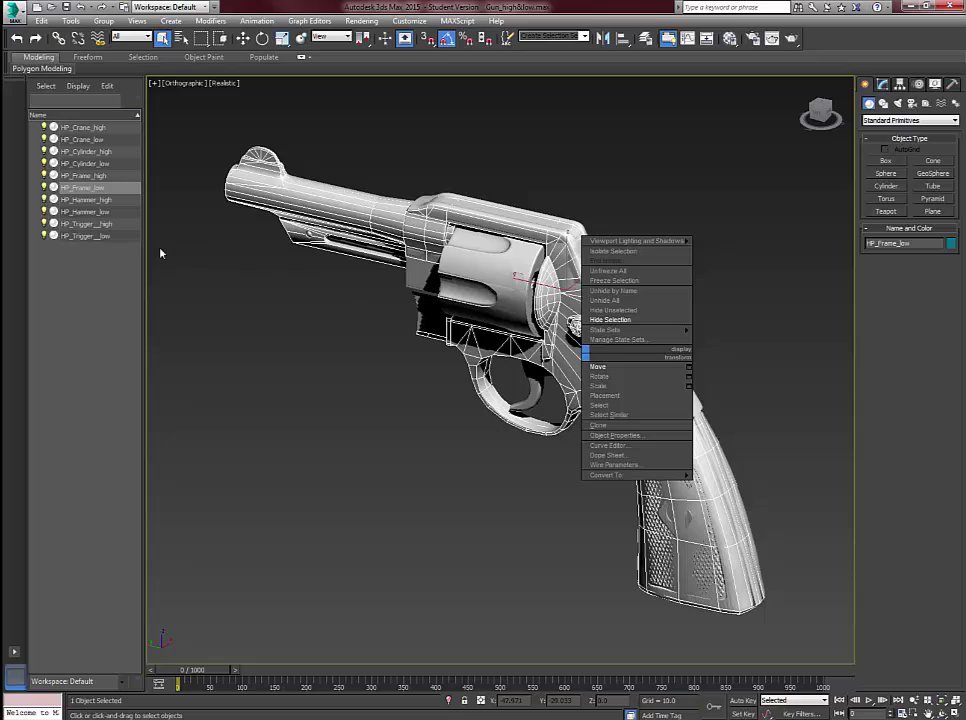
- Select the low-poly crane, cylinder, frame, hammer and trigger objects together and isolate them from the high-poly parts
left_click(80, 238)
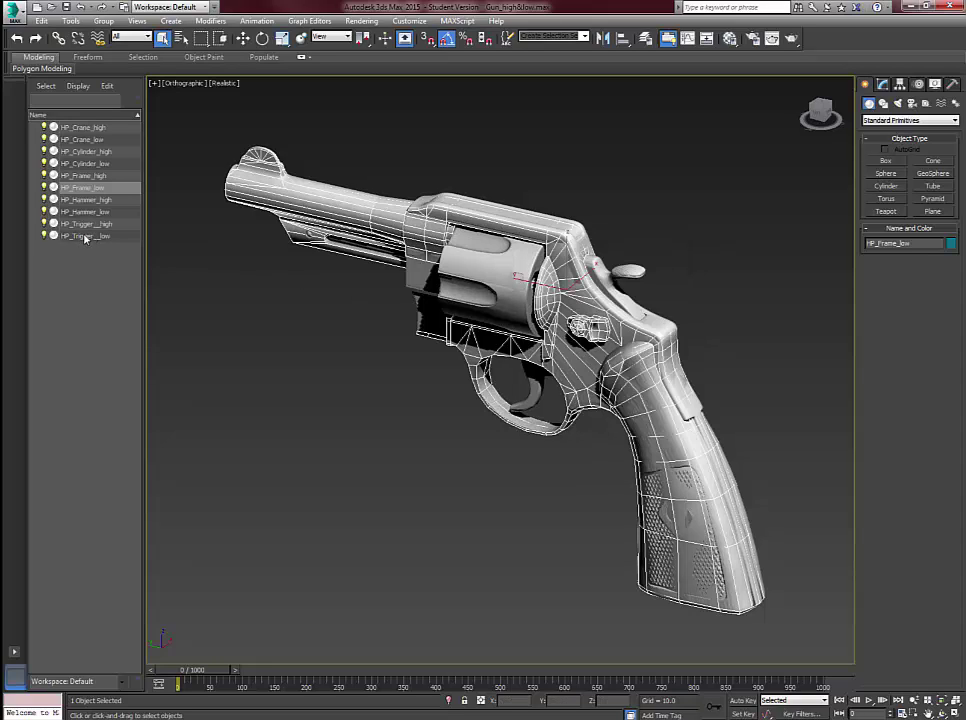
left_click(88, 212, "ctrl")
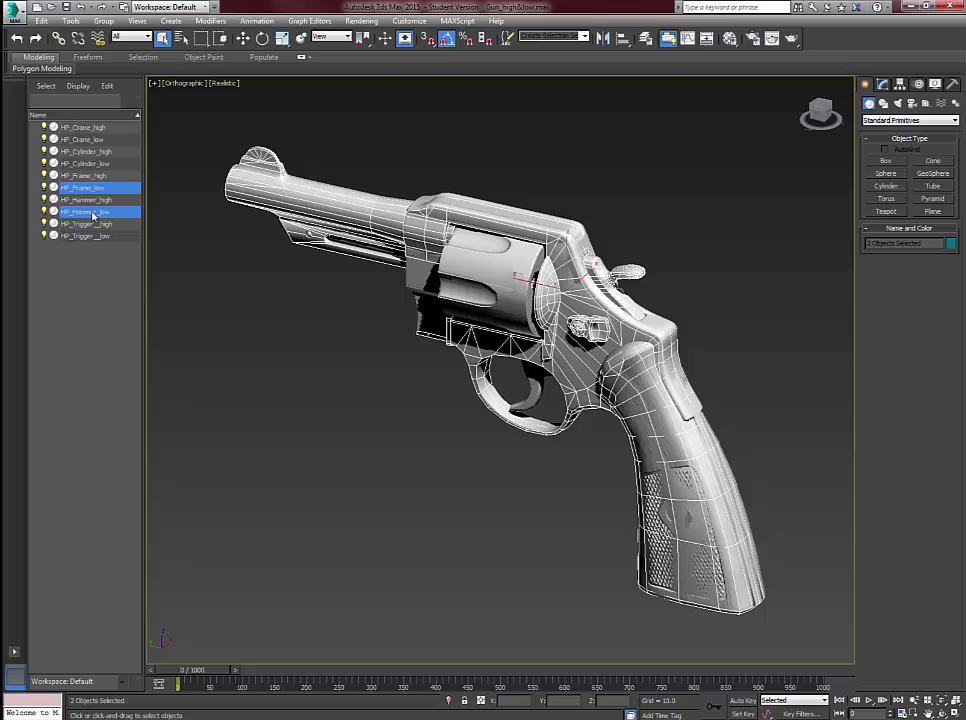
left_click(85, 163, "ctrl")
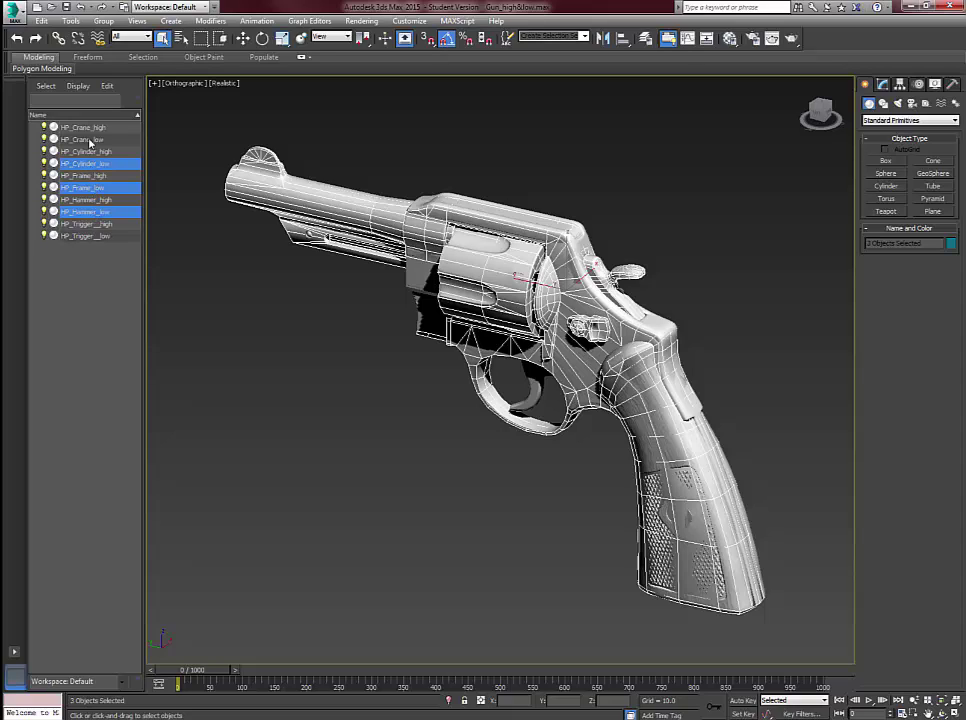
left_click(82, 139, "ctrl")
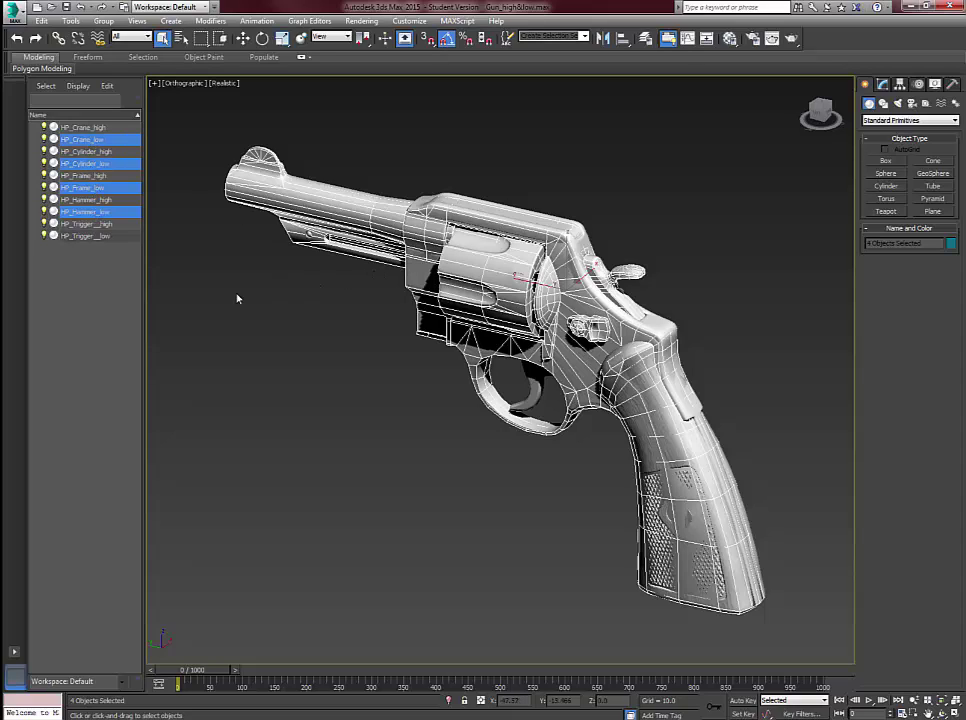
left_click(85, 236, "ctrl")
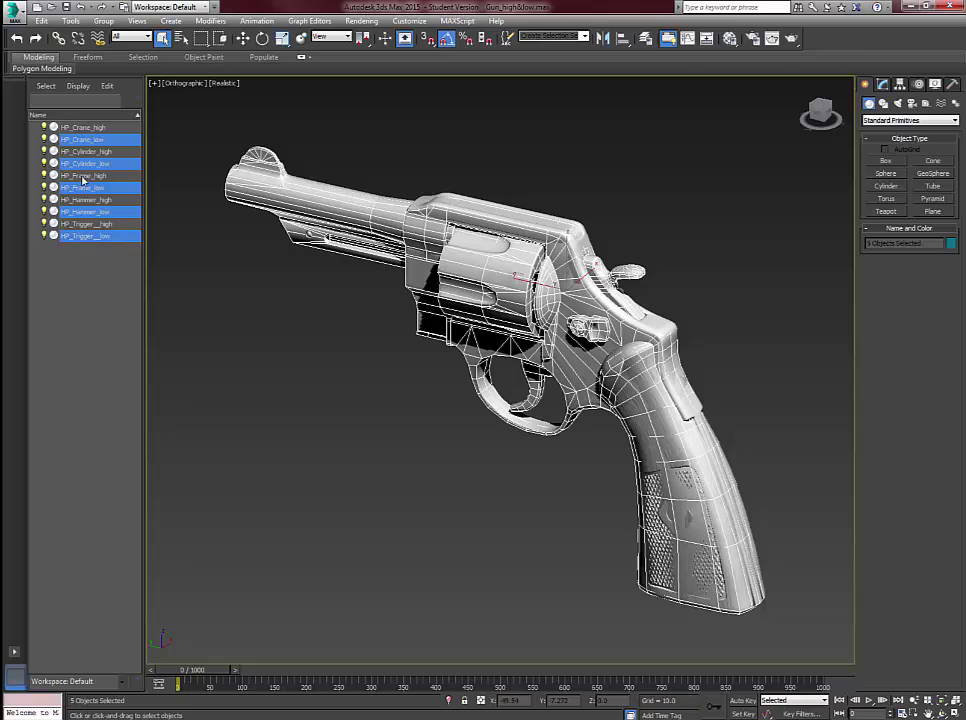
right_click(356, 295)
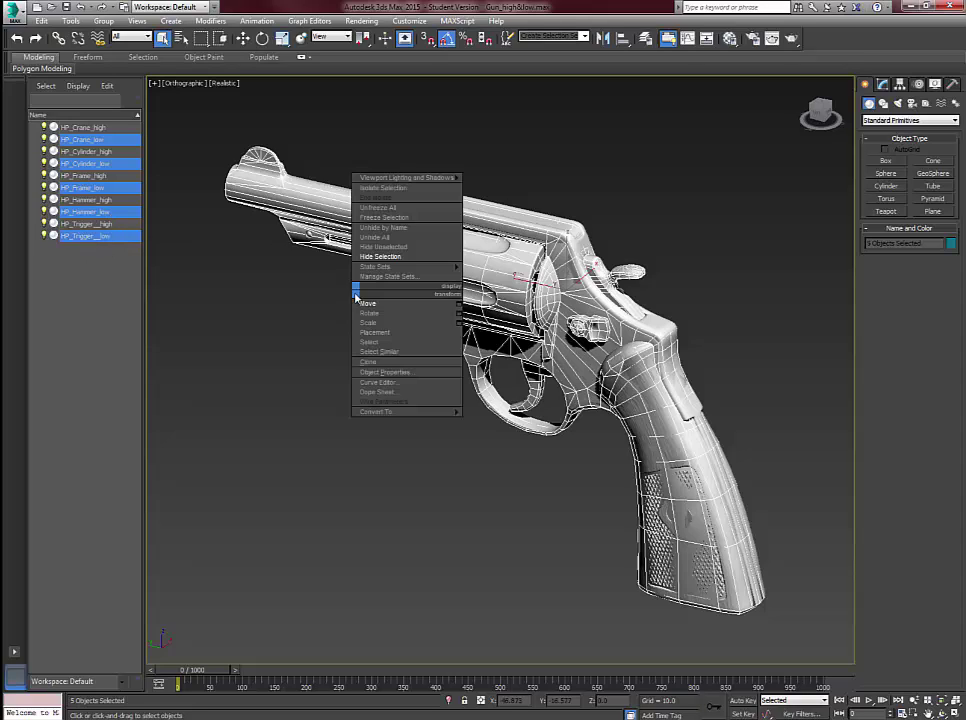
left_click(370, 188)
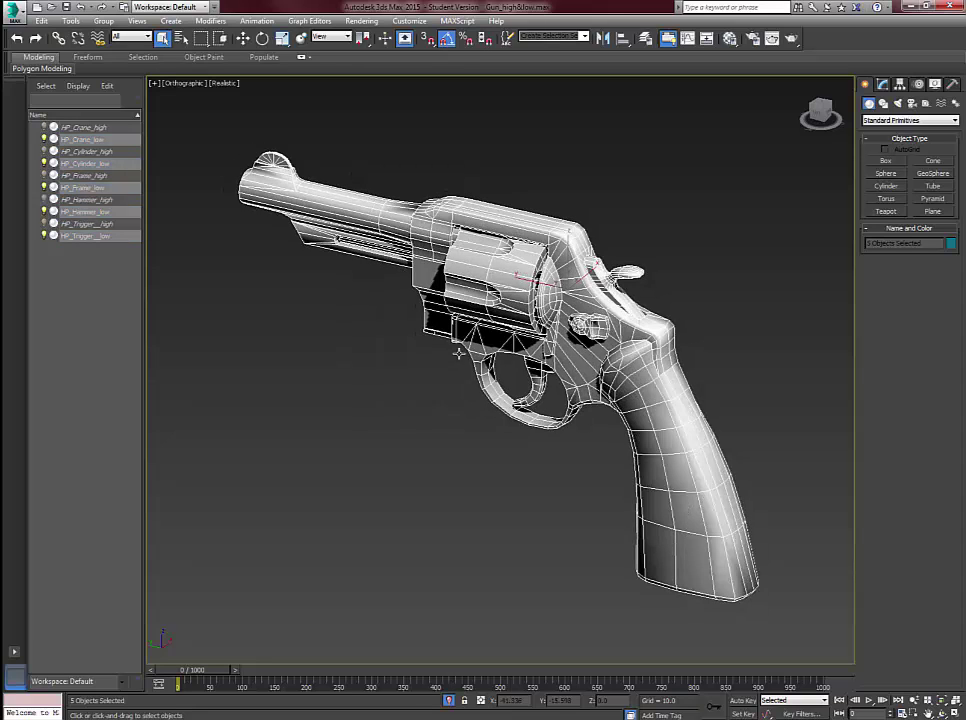
- Attach HP_Crane_low, HP_Cylinder_low, HP_Hammer_low and HP_Trigger__low to the HP_Frame_low mesh
left_click(636, 392)
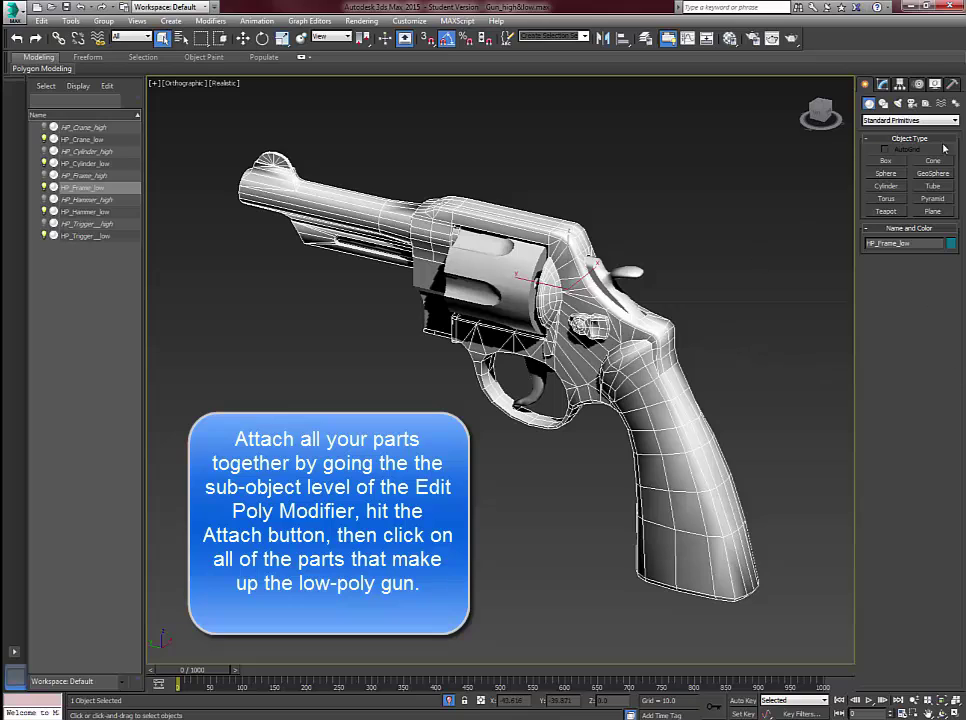
left_click(884, 86)
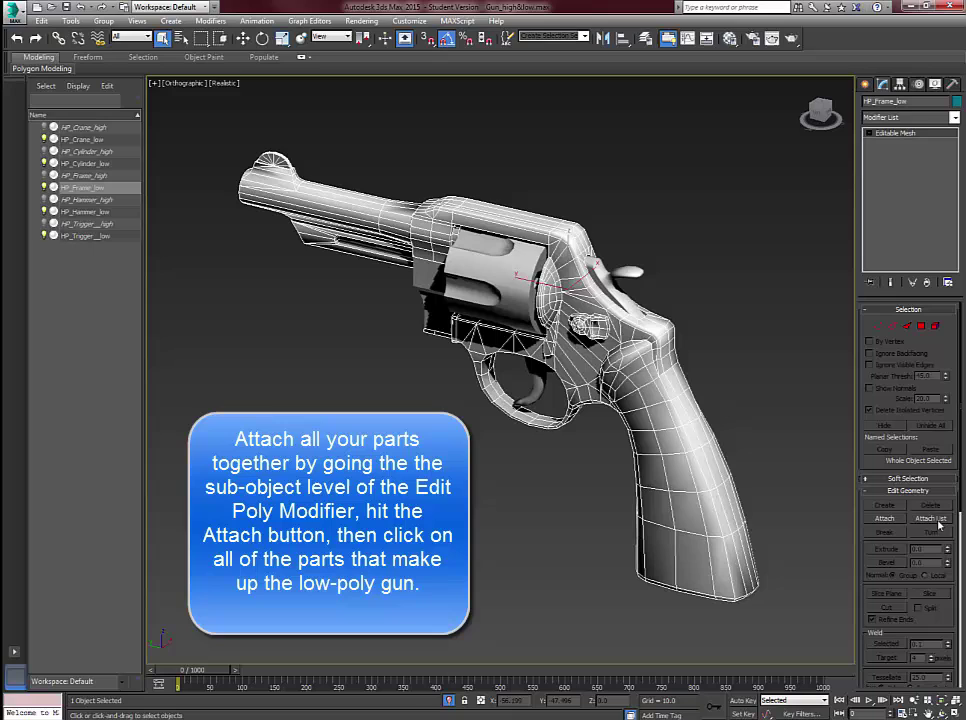
left_click(930, 518)
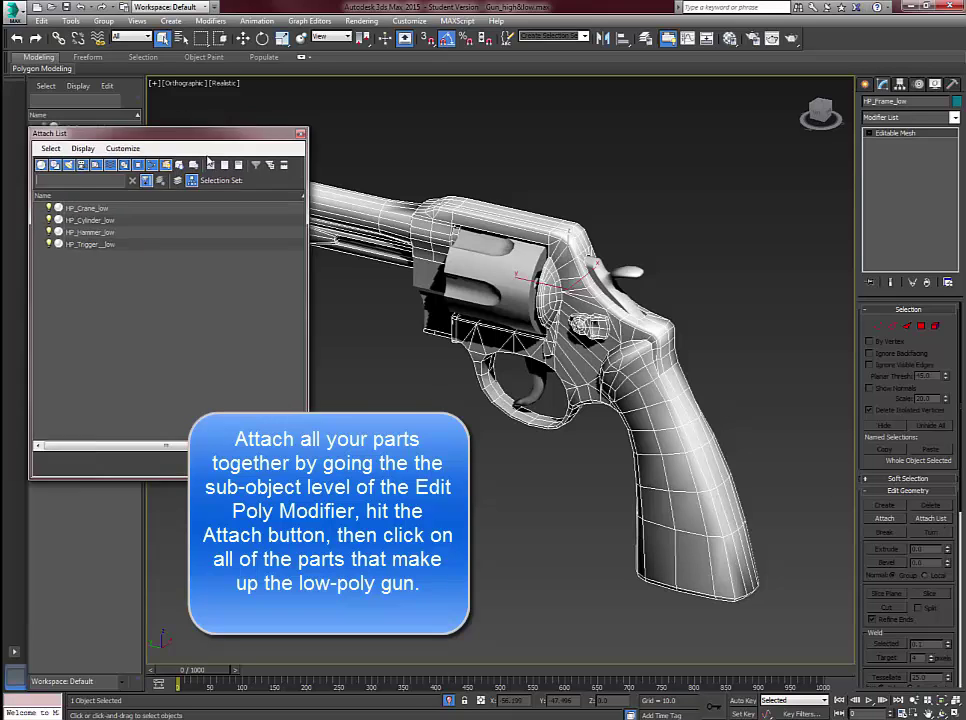
left_click_drag(75, 134, 157, 187)
left_click(176, 263)
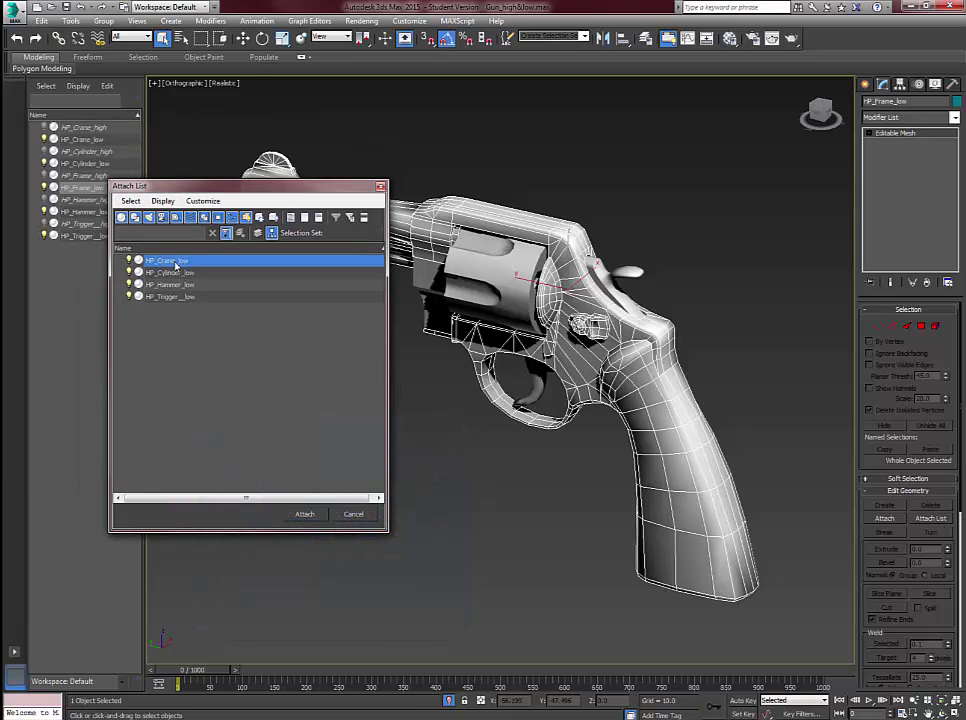
left_click(158, 298, "shift")
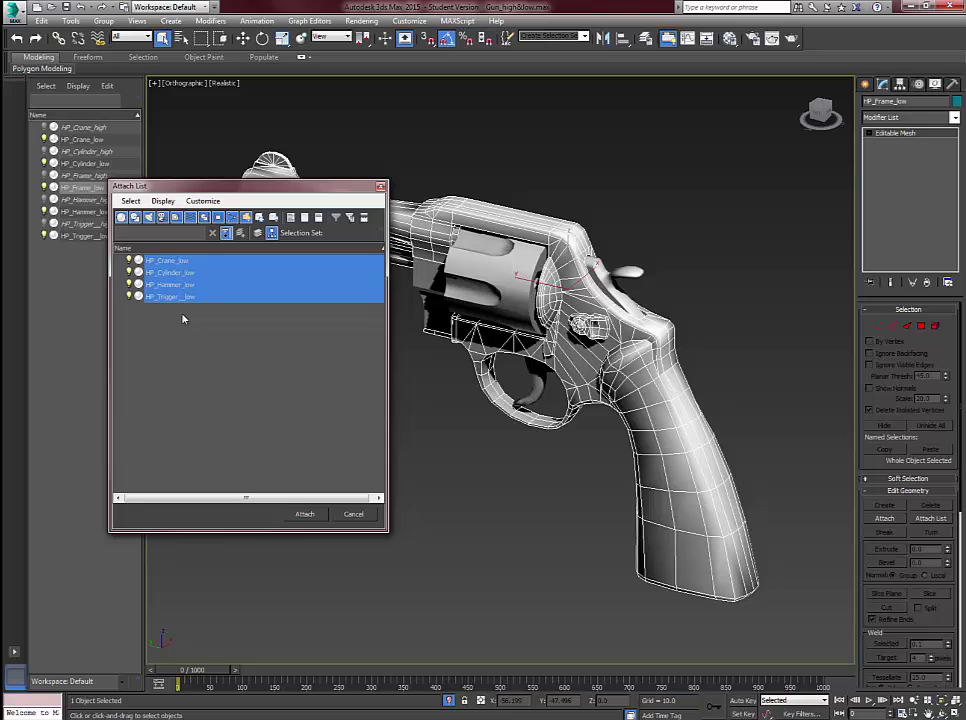
left_click(305, 515)
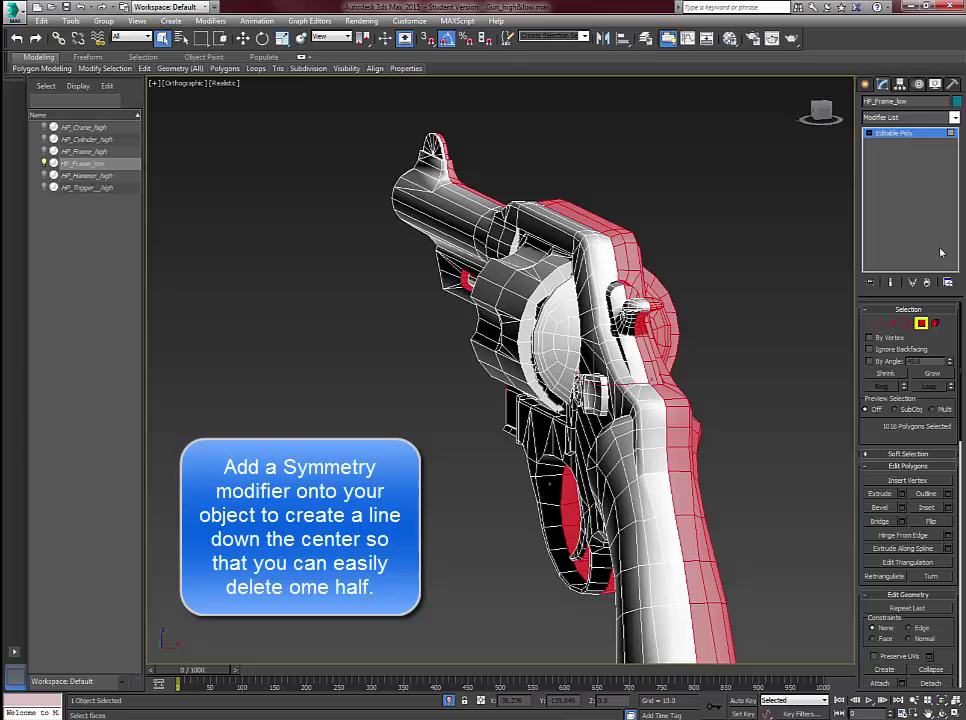
- Leave polygon editing on HP_Frame_low and add a Symmetry modifier mirroring across the Z axis
left_click(921, 323)
left_click(955, 118)
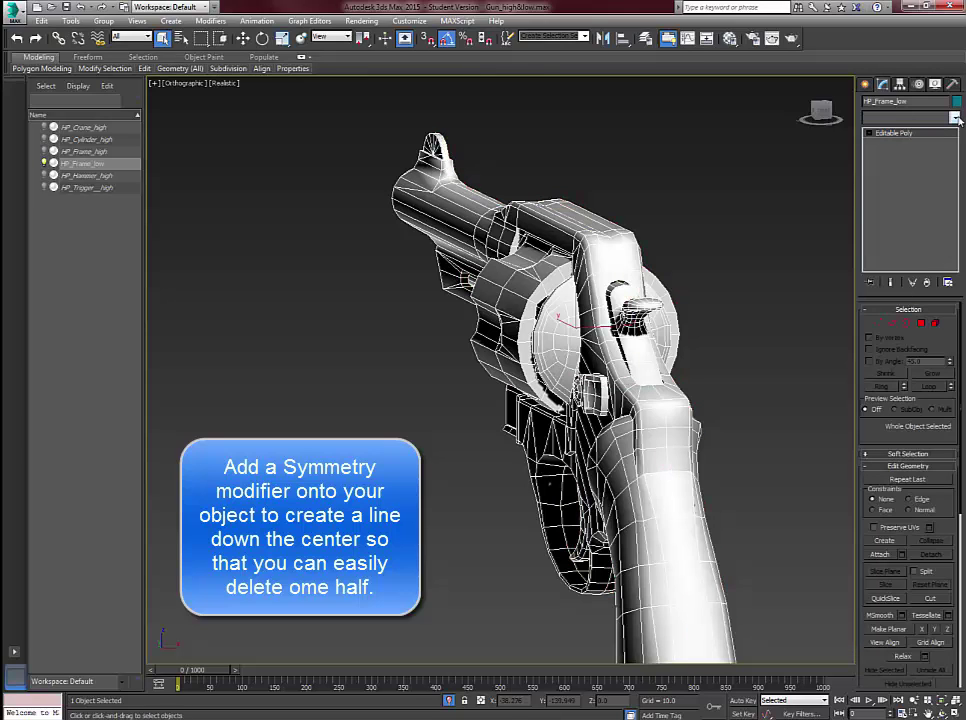
left_click(955, 117)
scroll(930, 400, "down", 10)
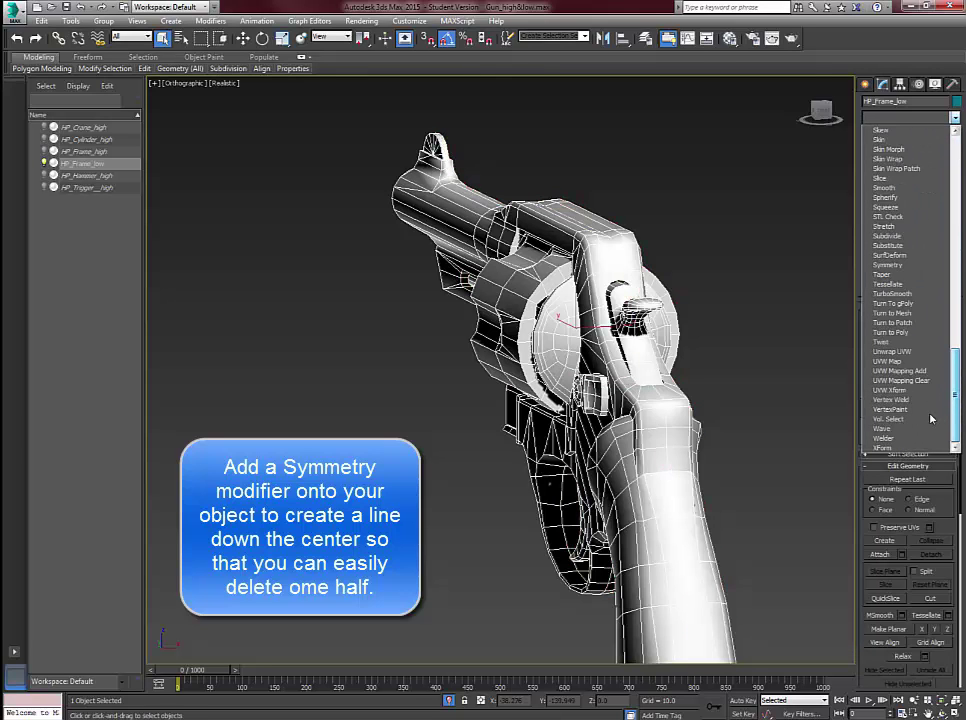
left_click(889, 265)
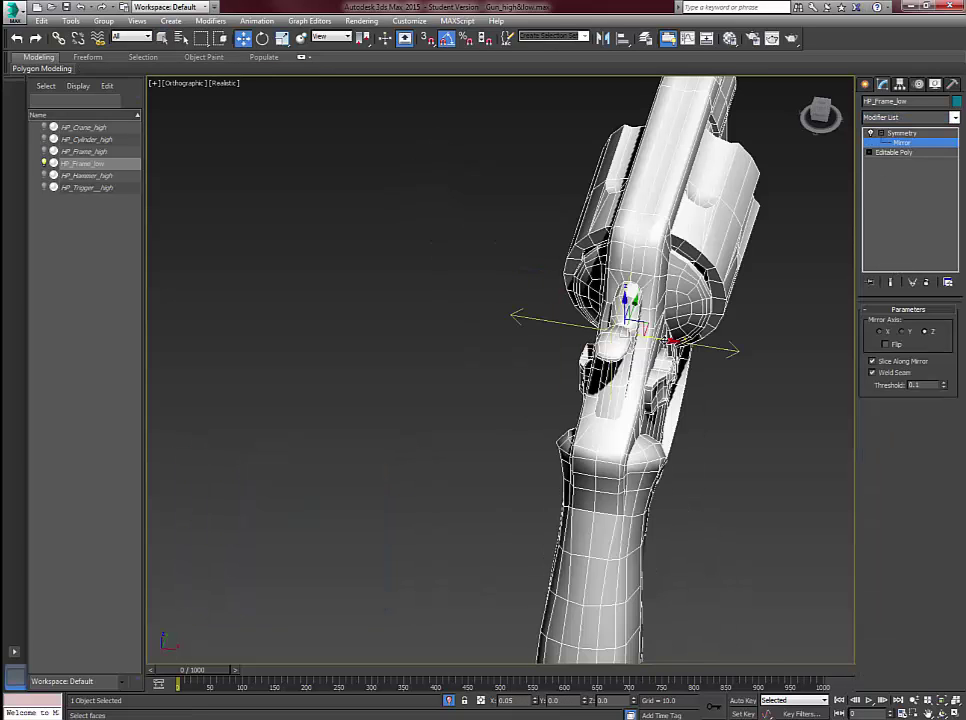
- Shift the Symmetry mirror plane along X to the gun's centre line and check the hammer and grip for stray seam edges
left_click_drag(668, 340, 675, 341)
scroll(633, 385, "up", 5)
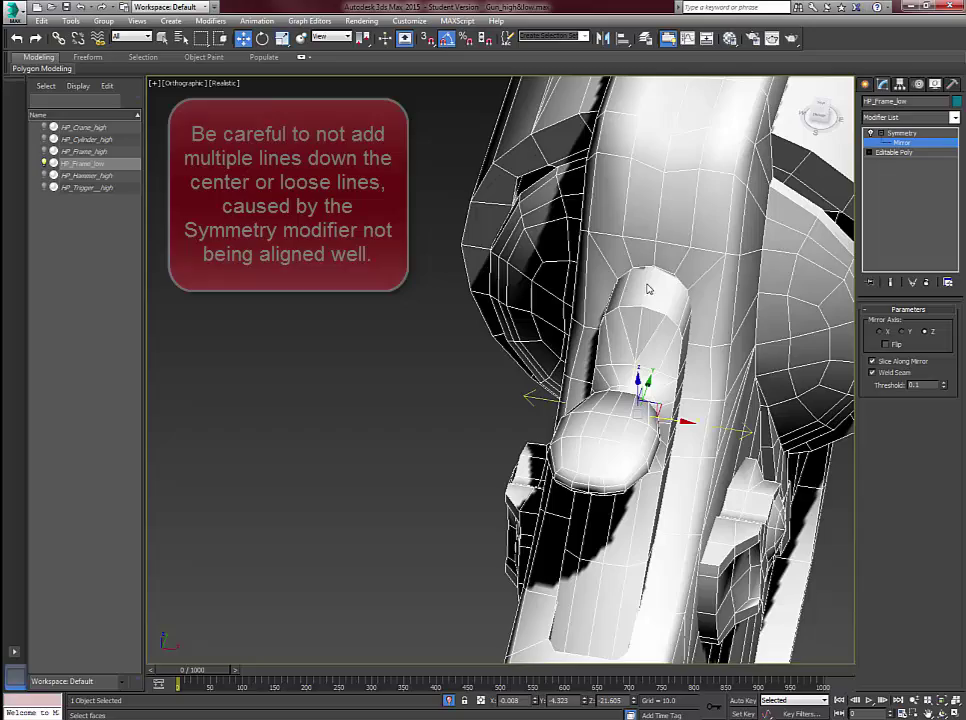
mouse_move(629, 383)
middle_mouse_down()
mouse_move(622, 250)
mouse_move(633, 229)
middle_mouse_up()
middle_click_drag(563, 507, 581, 398)
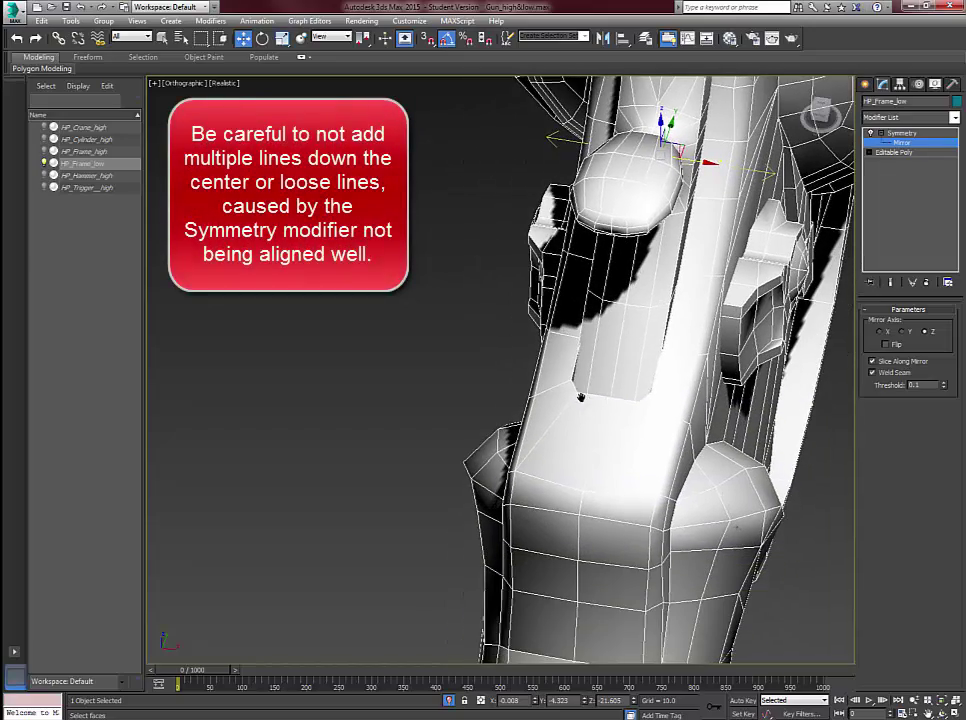
scroll(581, 442, "down", 8)
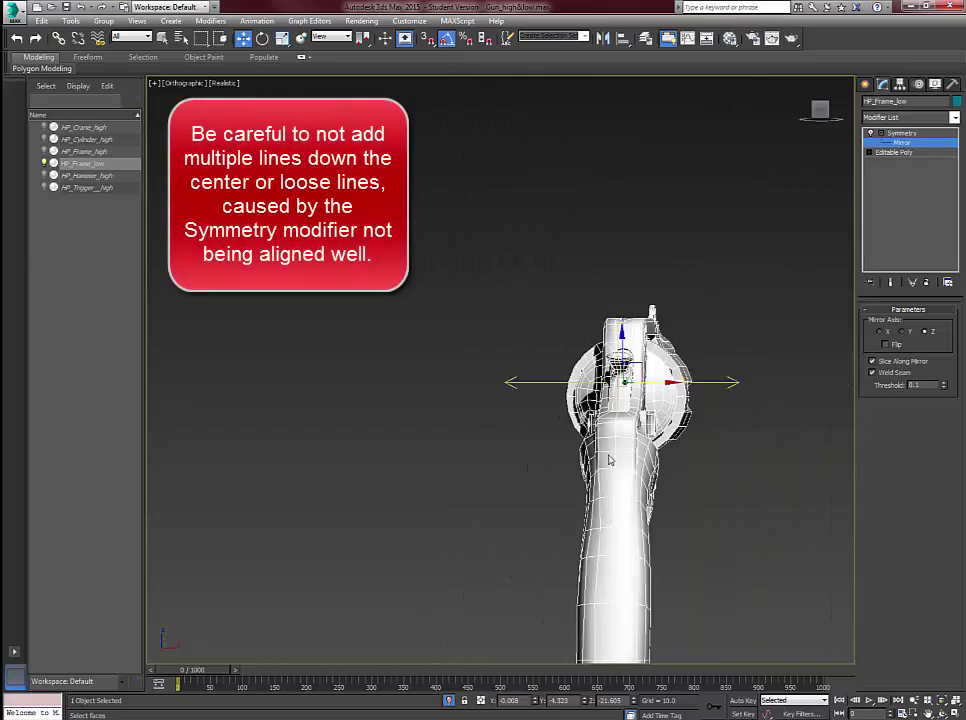
middle_click_drag(601, 566, 495, 506)
scroll(621, 399, "up", 3)
middle_click_drag(649, 399, 610, 401)
- Convert the mirrored gun to an Editable Poly
right_click(675, 383)
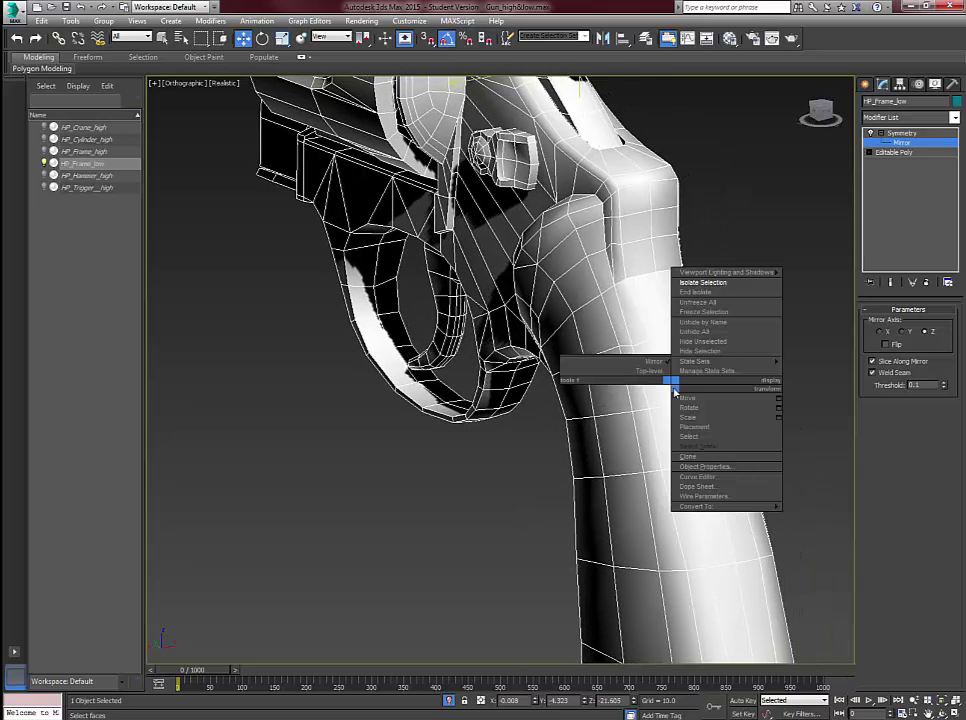
mouse_move(687, 510)
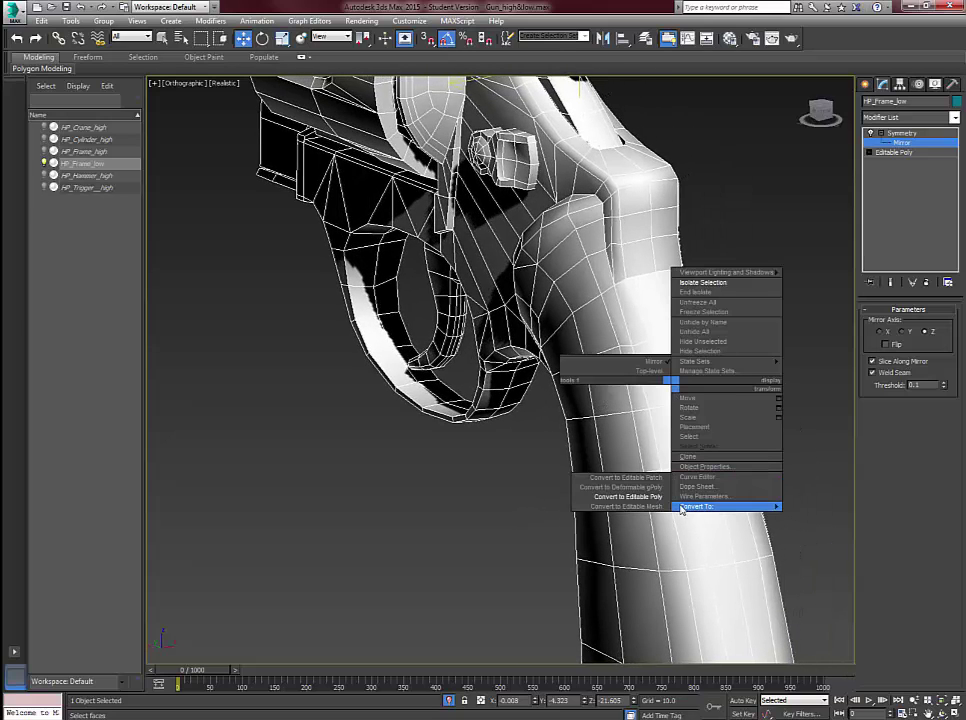
left_click(645, 497)
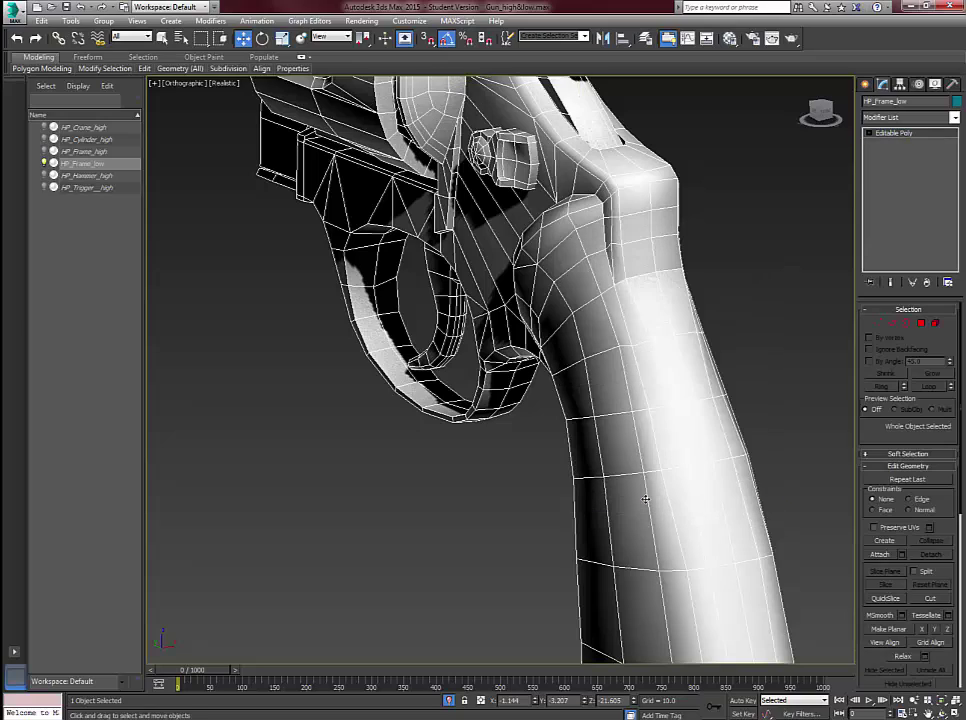
- Select all polygons on one side of the gun's centre line from the top view, delete them, and return to object level
key("t")
key("z")
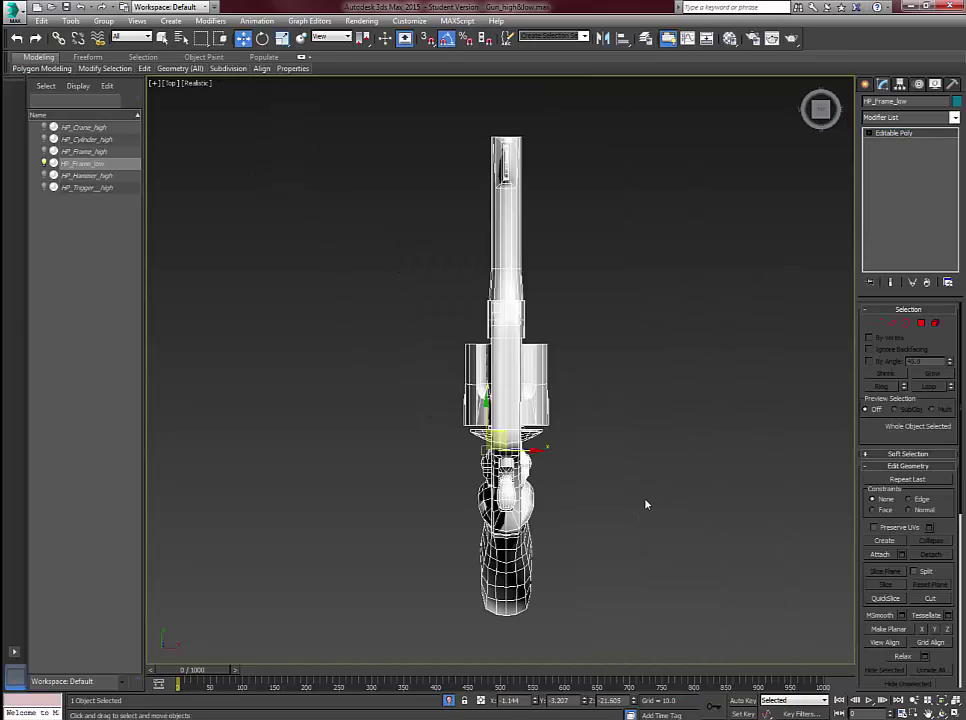
right_click(762, 401)
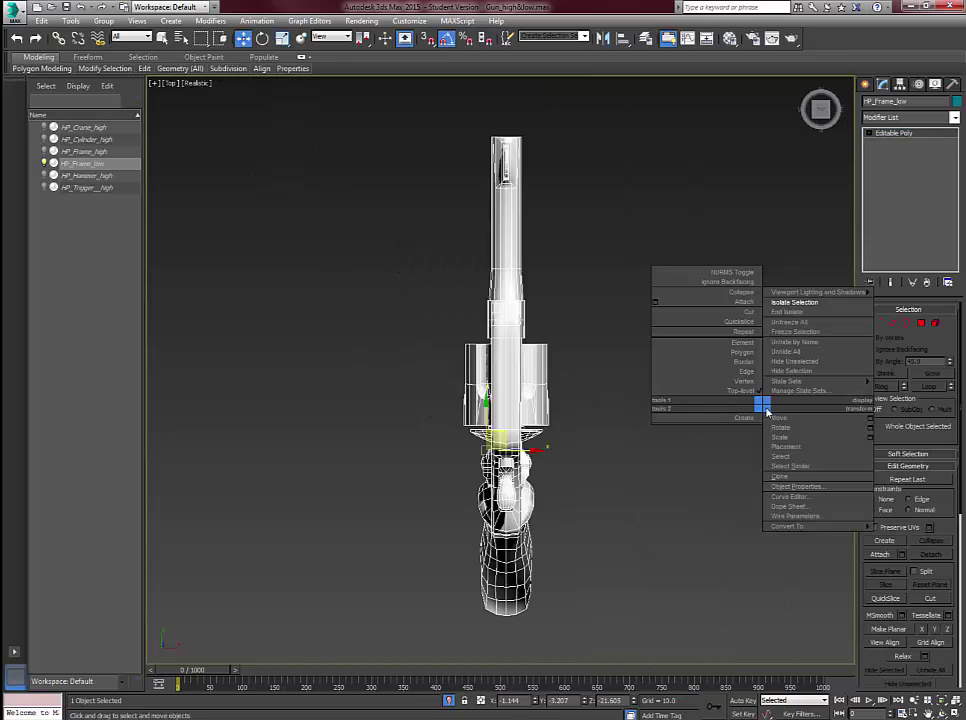
left_click(711, 351)
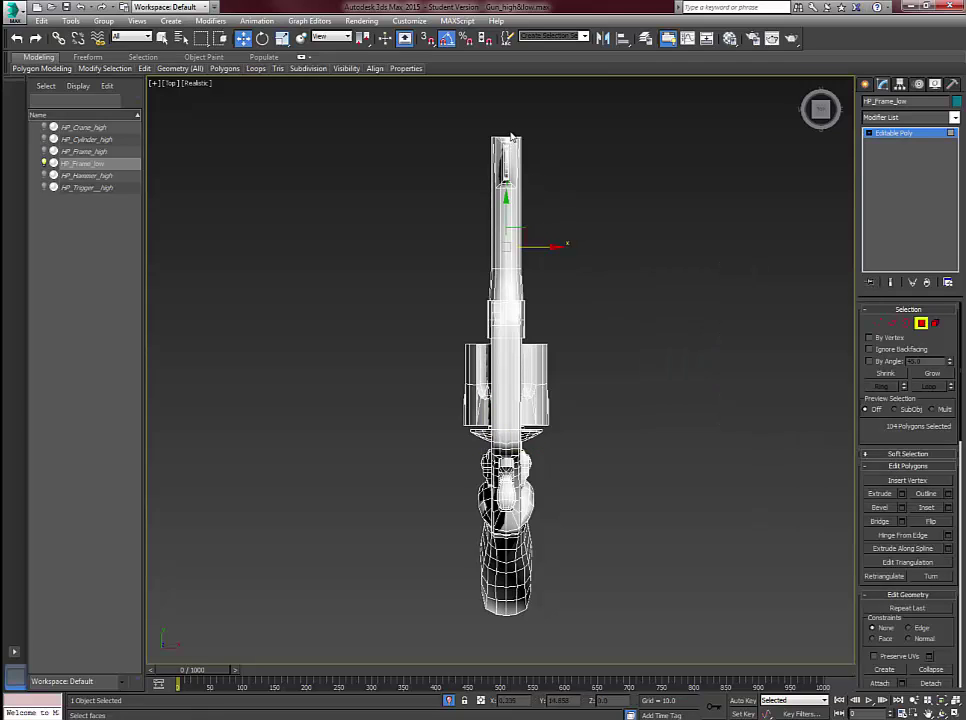
left_click_drag(509, 131, 614, 636)
middle_click_drag(614, 636, 348, 398, "alt")
key("Delete")
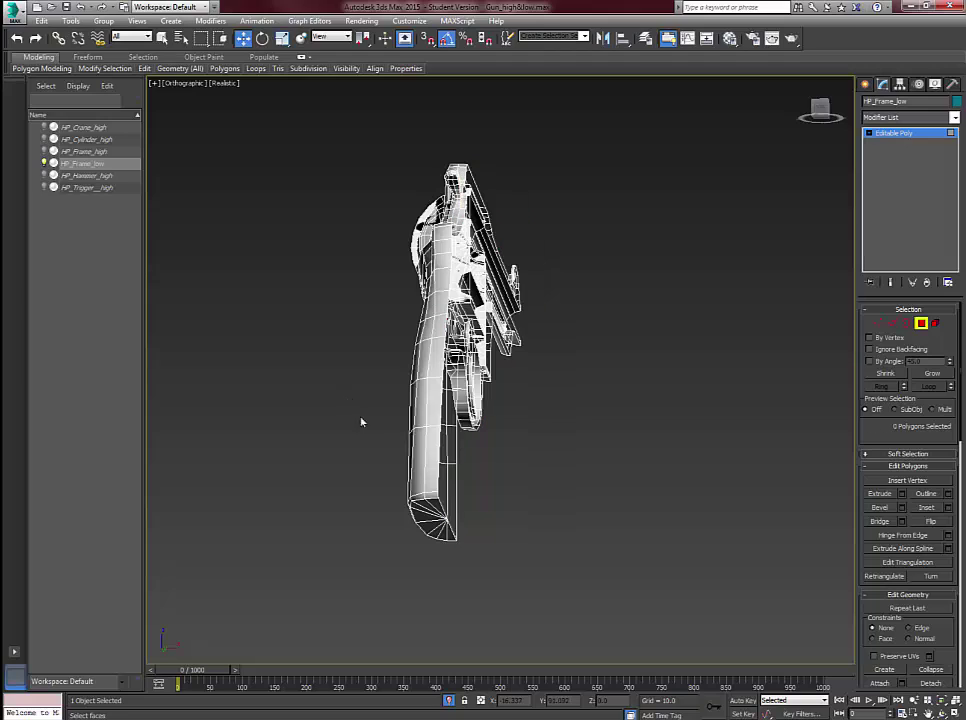
left_click(868, 133)
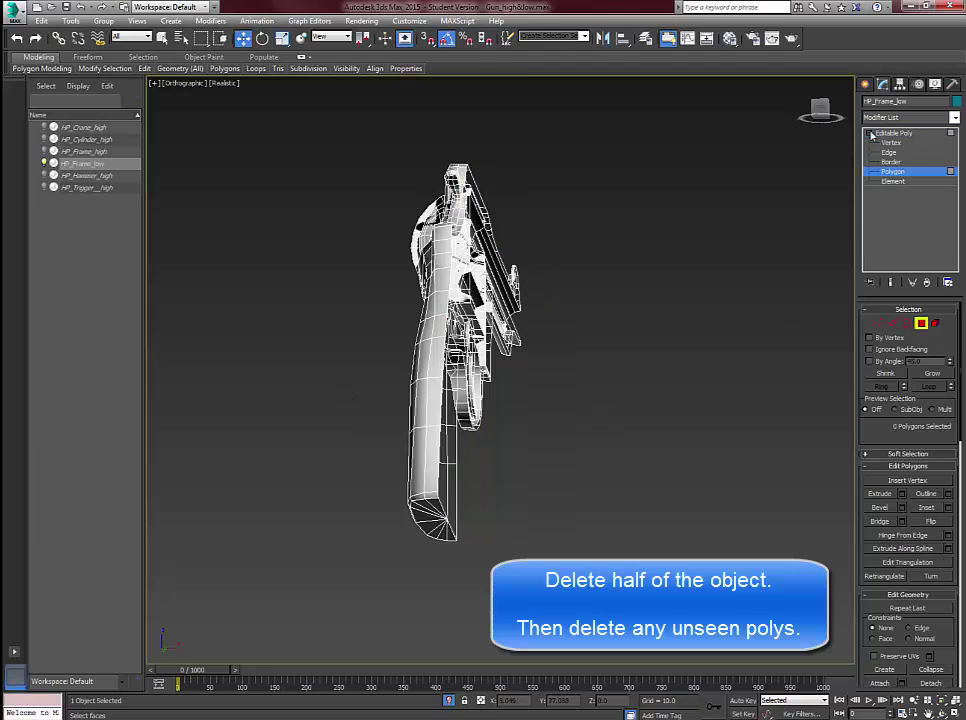
left_click(893, 133)
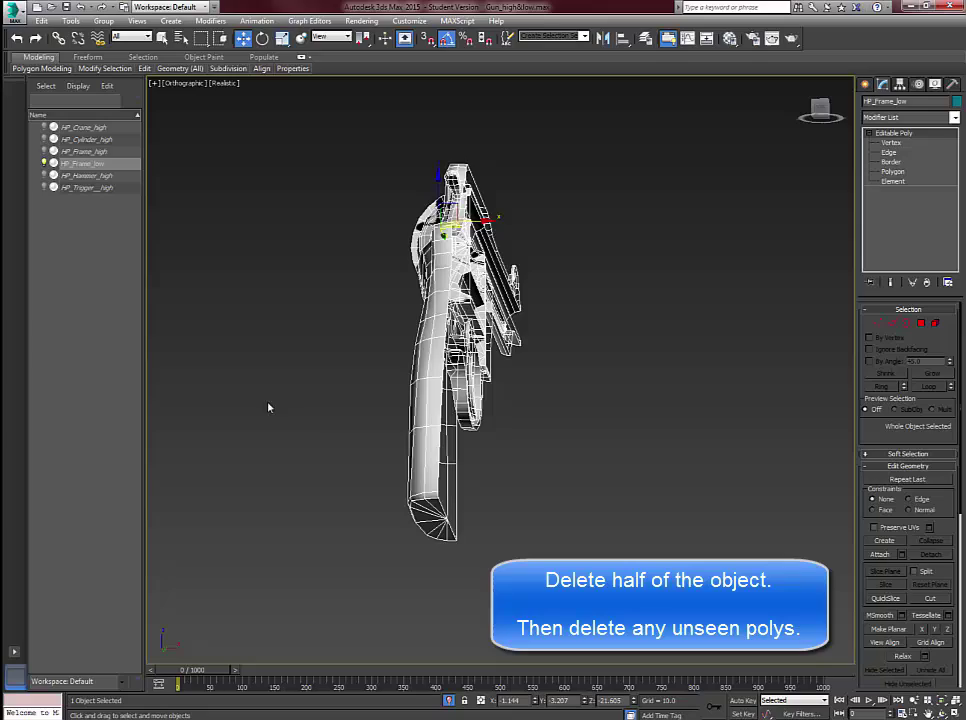
- Select four adjoining inner wall polygons of the lower cylinder chamber on the gun's cut-open side
middle_click_drag(270, 405, 430, 440, "alt")
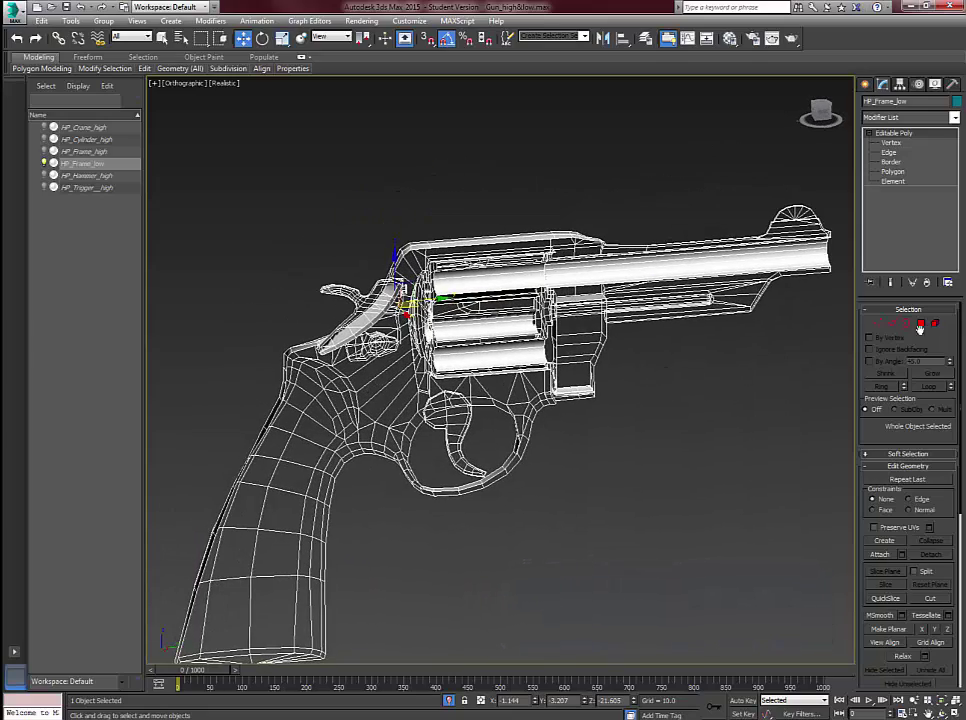
left_click(920, 325)
left_click(452, 365)
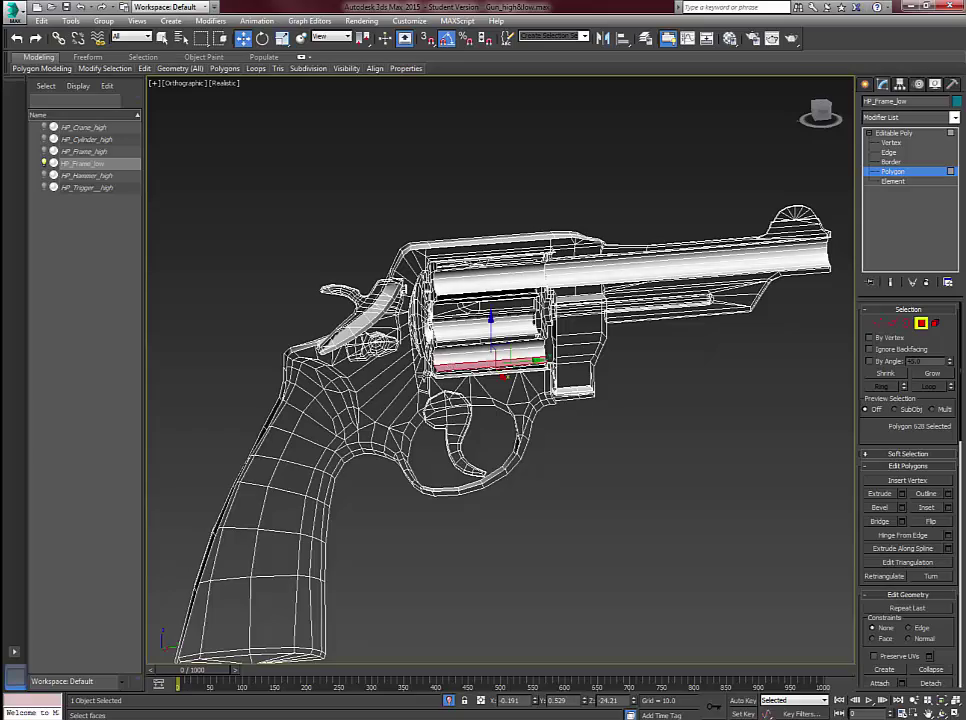
middle_click_drag(452, 365, 402, 387, "alt")
scroll(405, 388, "up", 4)
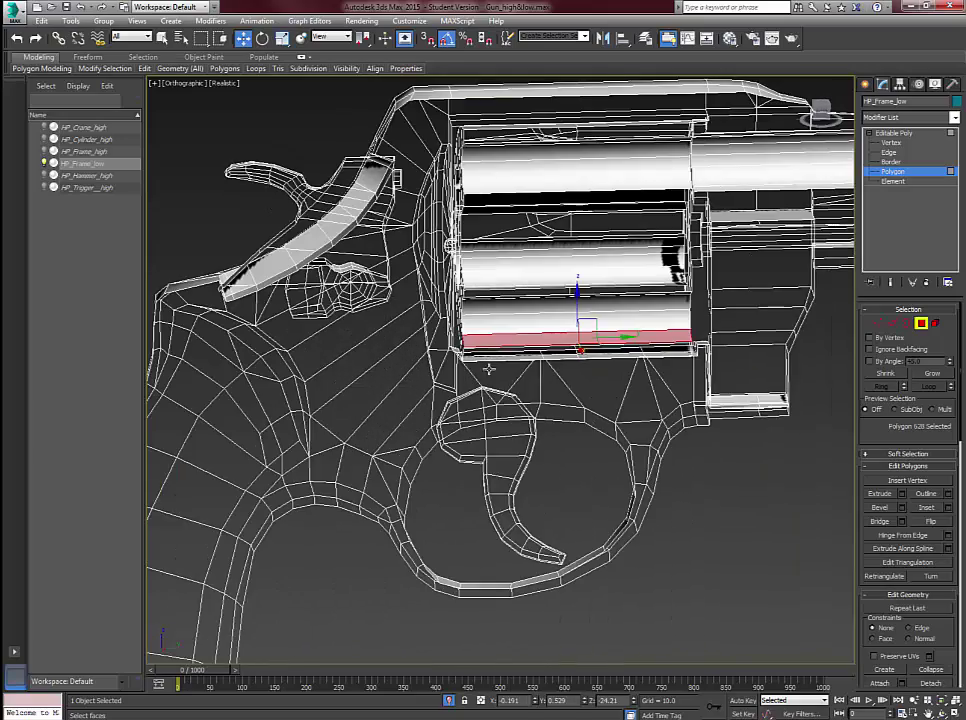
left_click(500, 317, "ctrl")
left_click(497, 311, "ctrl")
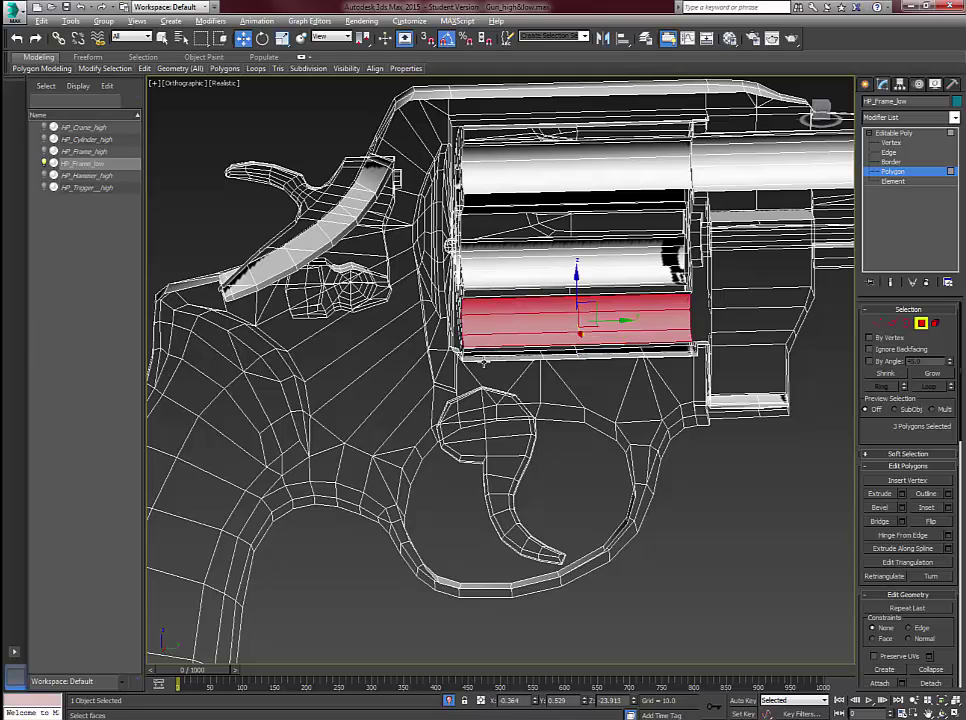
middle_click_drag(484, 363, 470, 342, "alt")
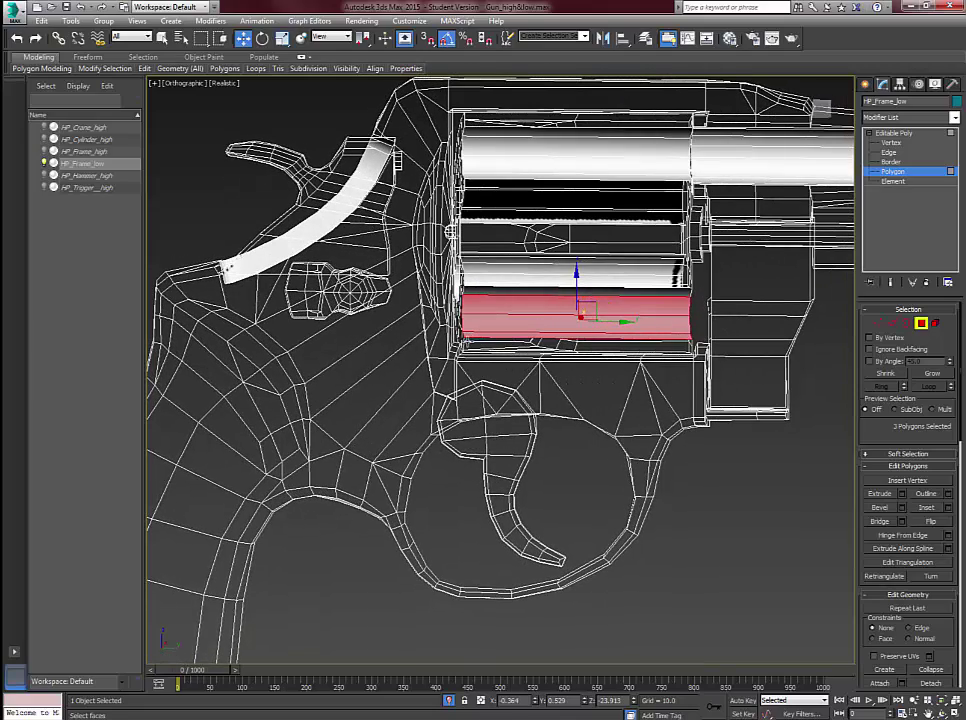
left_click(547, 293, "ctrl")
- Inspect the cylinder chambers from the muzzle end and below to judge which inner polygons are hidden from outside
mouse_move(524, 320)
middle_mouse_down("alt")
mouse_move(388, 356)
mouse_move(512, 346)
mouse_move(582, 398)
mouse_move(465, 352)
mouse_move(352, 344)
middle_mouse_up("alt")
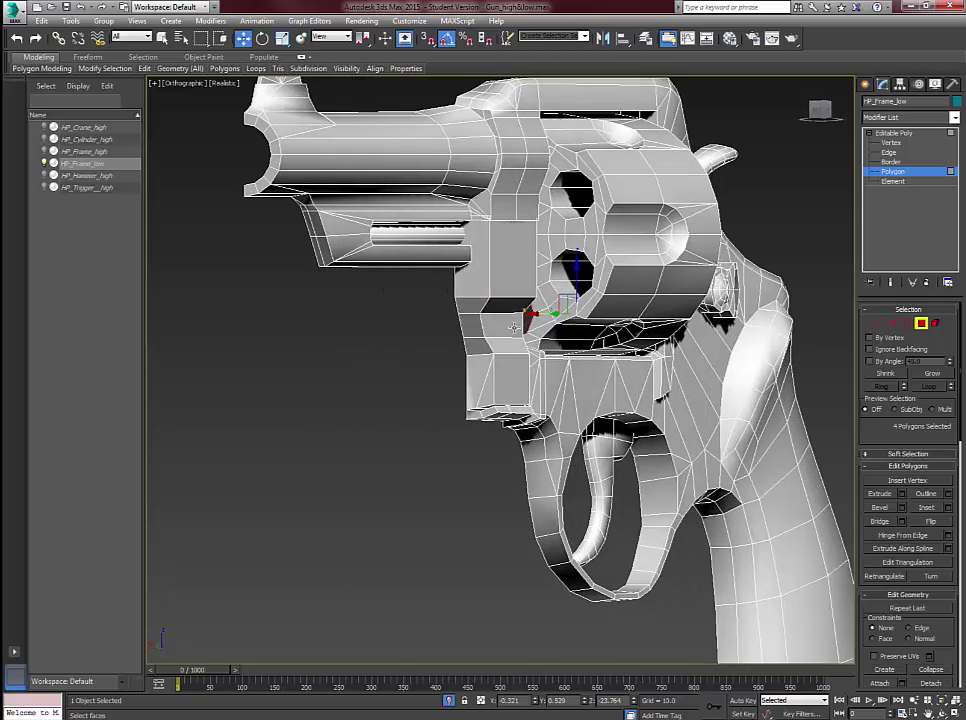
mouse_move(531, 332)
middle_mouse_down("alt")
mouse_move(425, 343)
mouse_move(525, 346)
middle_mouse_up("alt")
middle_click_drag(395, 262, 393, 225, "alt")
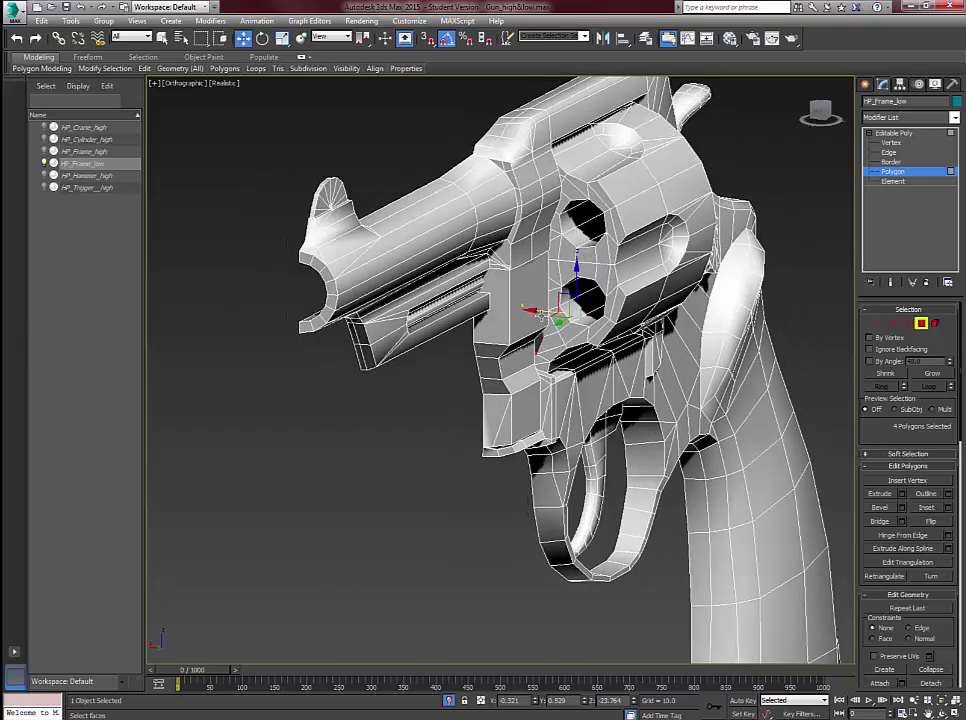
left_click_drag(540, 313, 535, 312)
middle_click_drag(532, 311, 586, 350, "alt")
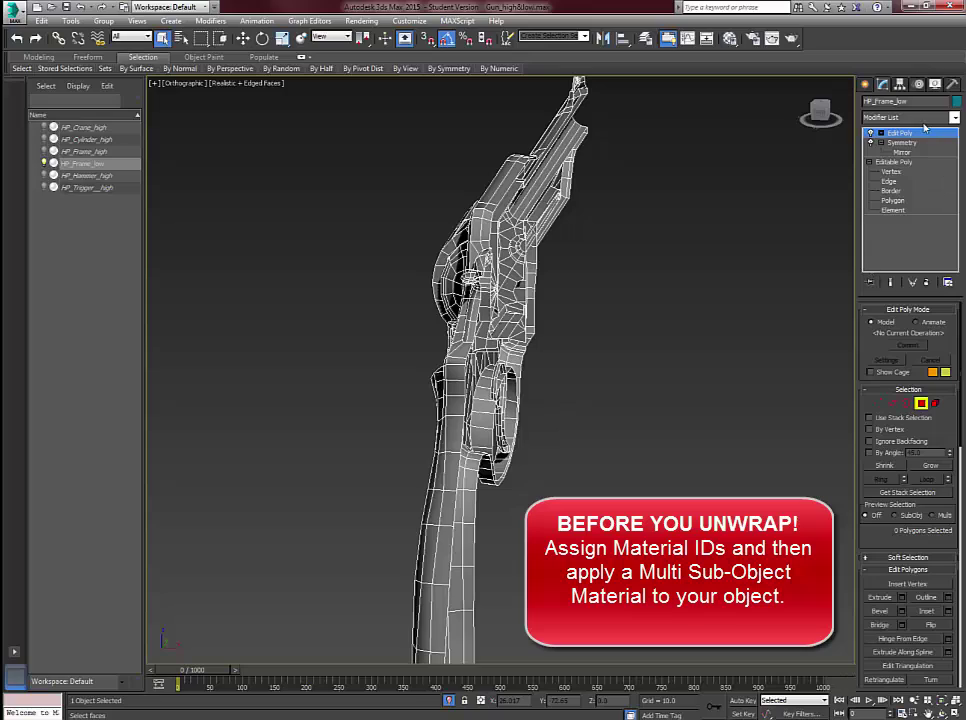
- Collapse the Edit Poly and Symmetry modifiers of HP_Frame_low into a single Editable Poly
right_click(918, 133)
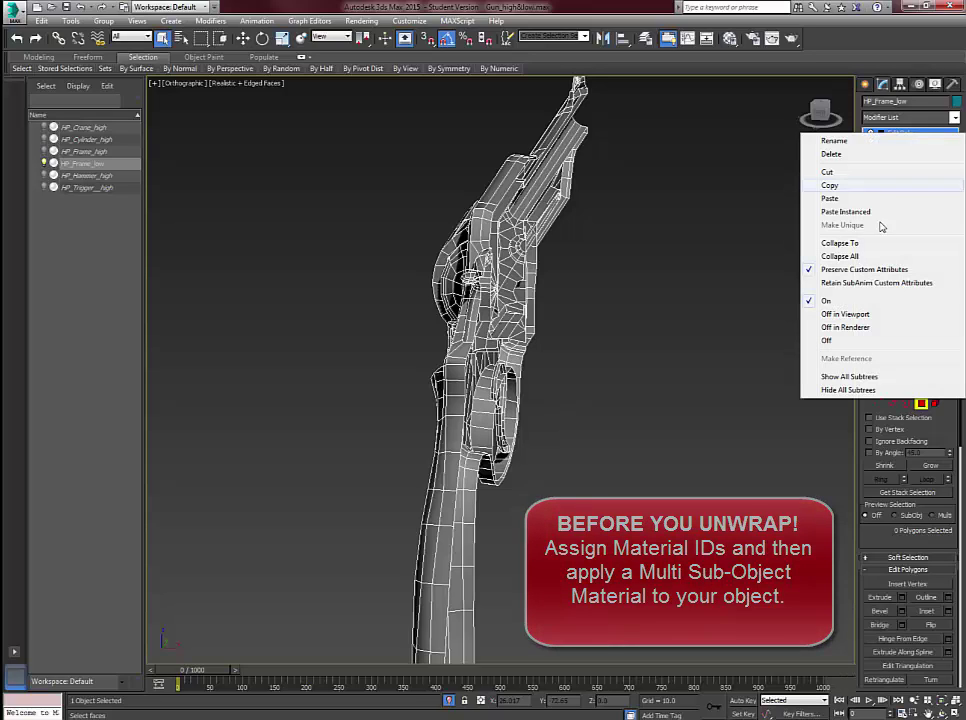
left_click(845, 256)
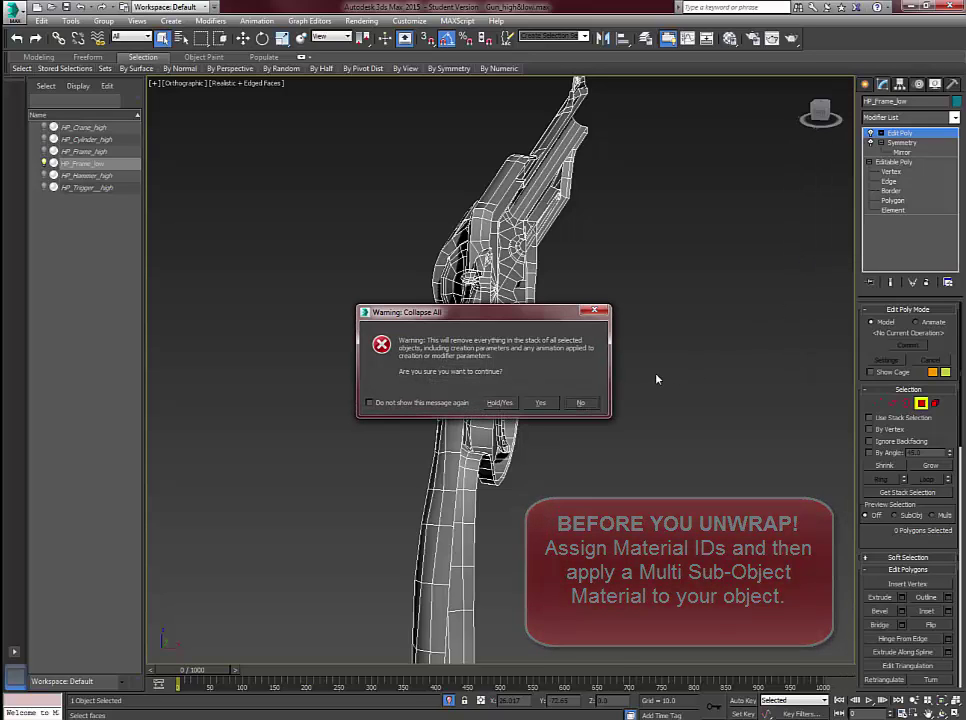
left_click(541, 403)
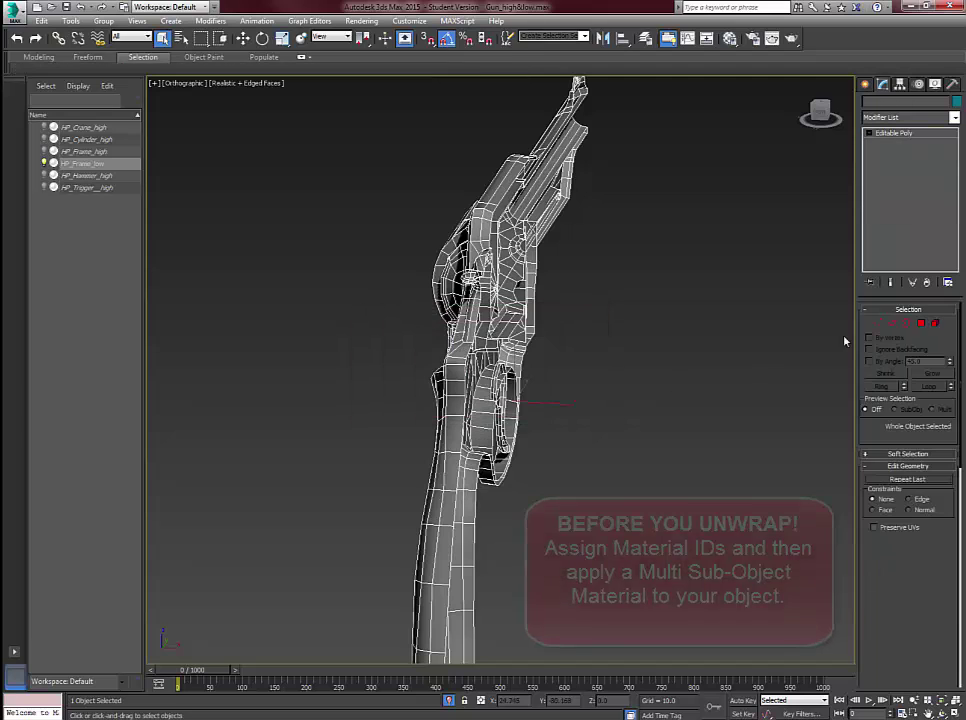
- Select all polygons of the grip, including the remaining faces along its upper edge beside the frame
left_click(921, 323)
middle_click_drag(360, 318, 369, 295)
middle_click_drag(448, 437, 582, 429)
middle_click_drag(788, 599, 662, 556)
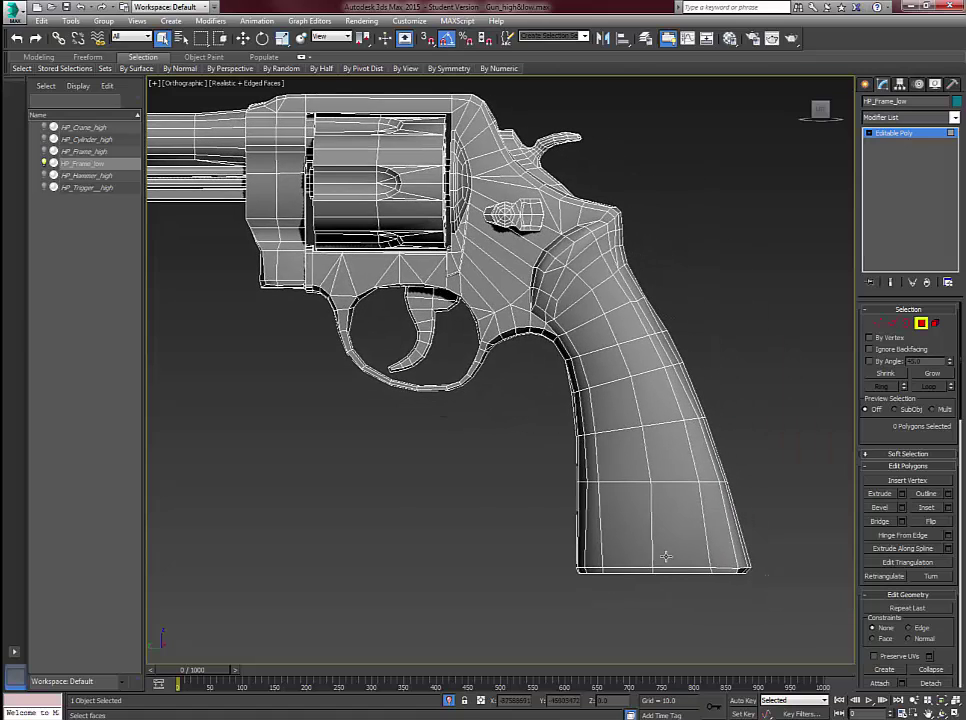
scroll(549, 613, "down", 4)
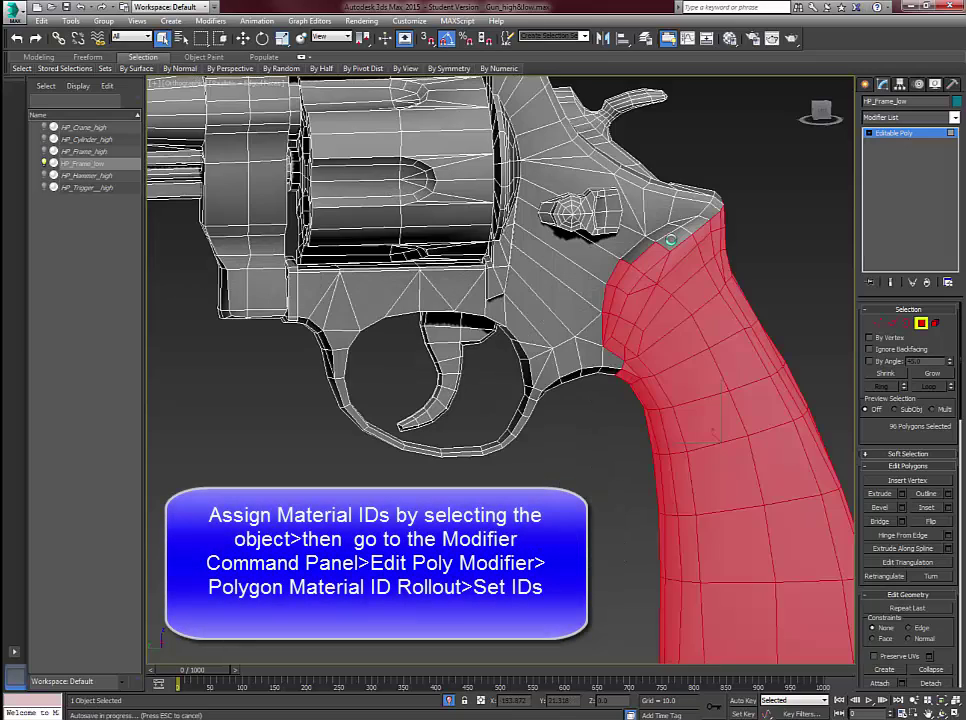
left_click(671, 240, "ctrl")
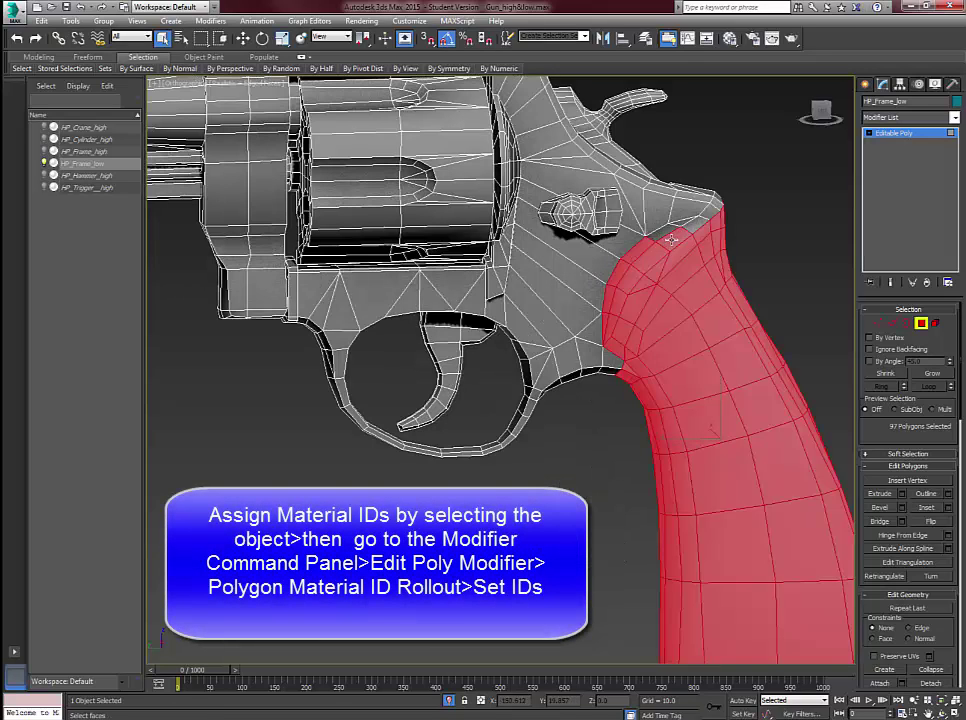
left_click(700, 224, "ctrl")
left_click(689, 225, "ctrl")
left_click(671, 234, "ctrl")
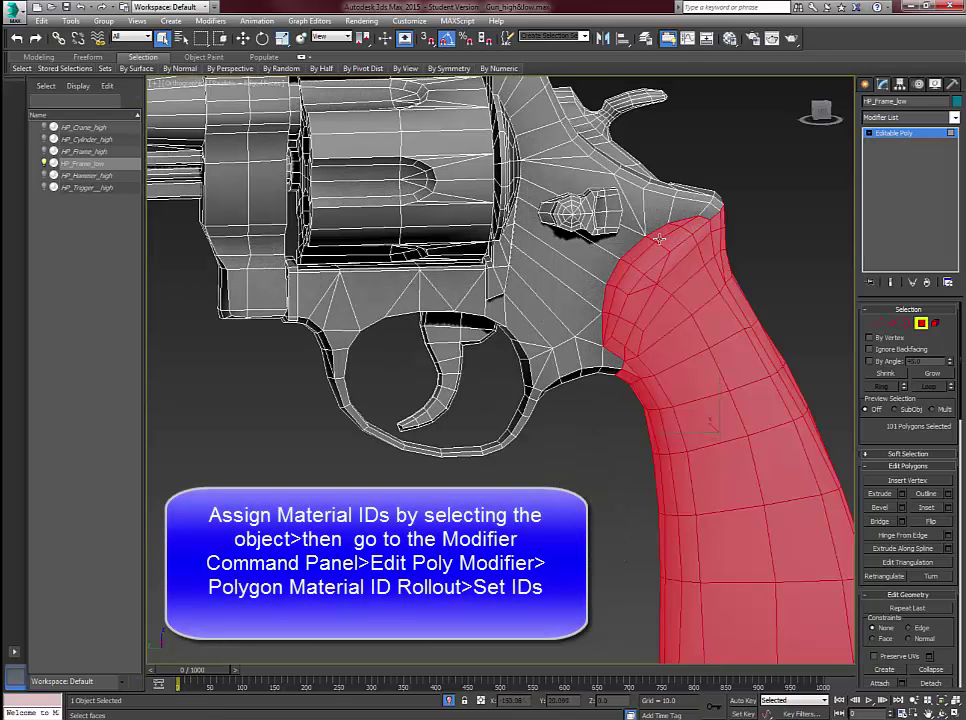
scroll(663, 281, "down", 2)
mouse_move(679, 302)
middle_mouse_down("alt")
mouse_move(546, 321)
mouse_move(688, 313)
mouse_move(670, 306)
middle_mouse_up("alt")
middle_click_drag(737, 435, 688, 405)
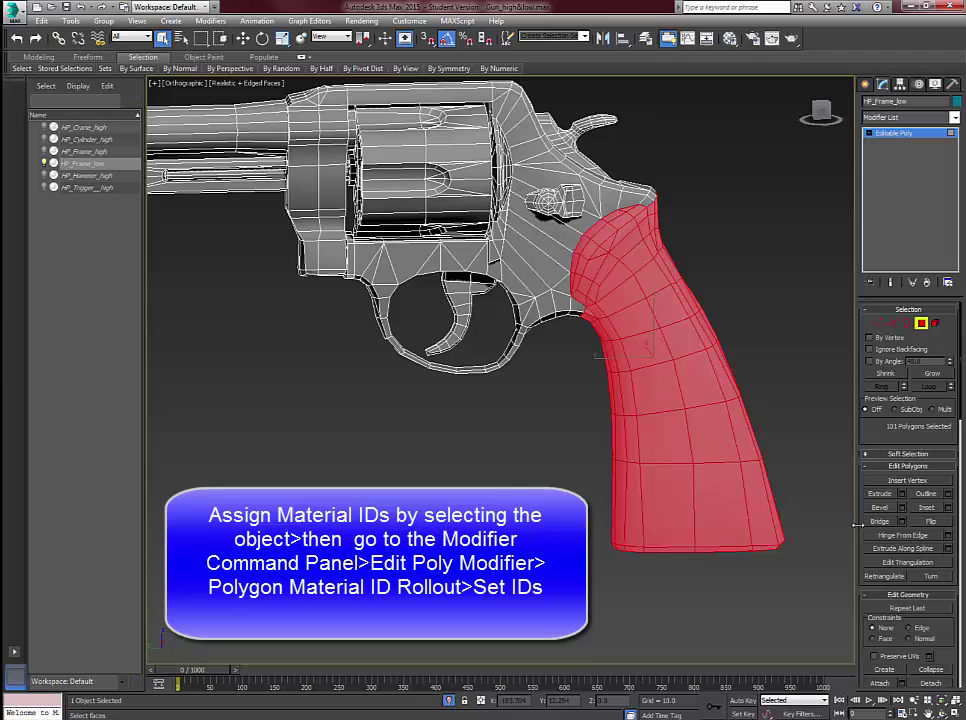
- Assign material ID 2 to the selected grip polygons
left_click(886, 467)
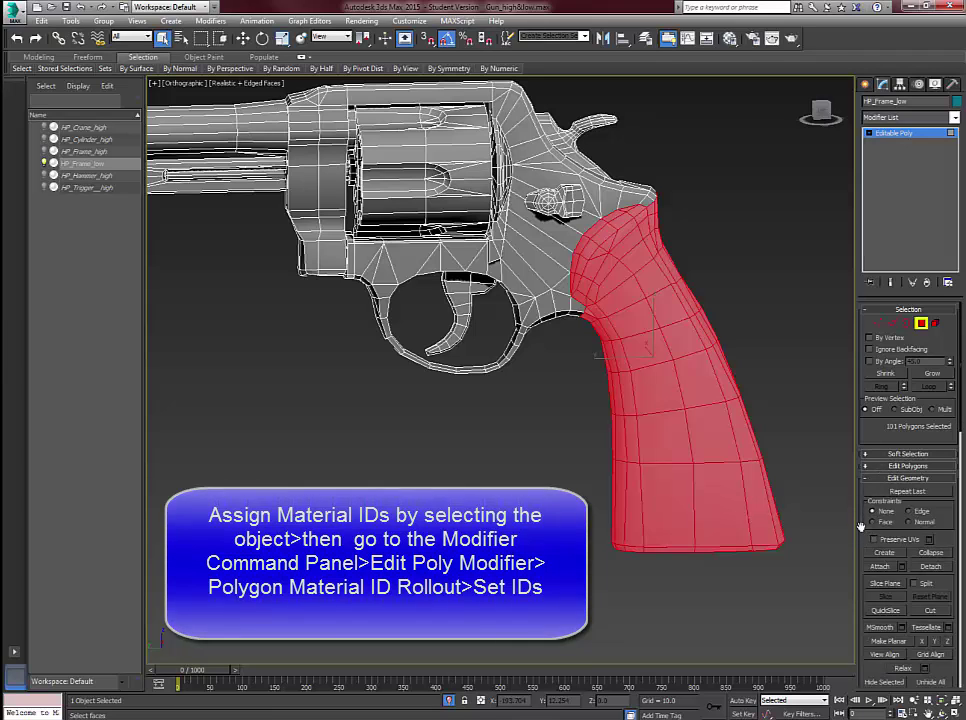
left_click(906, 479)
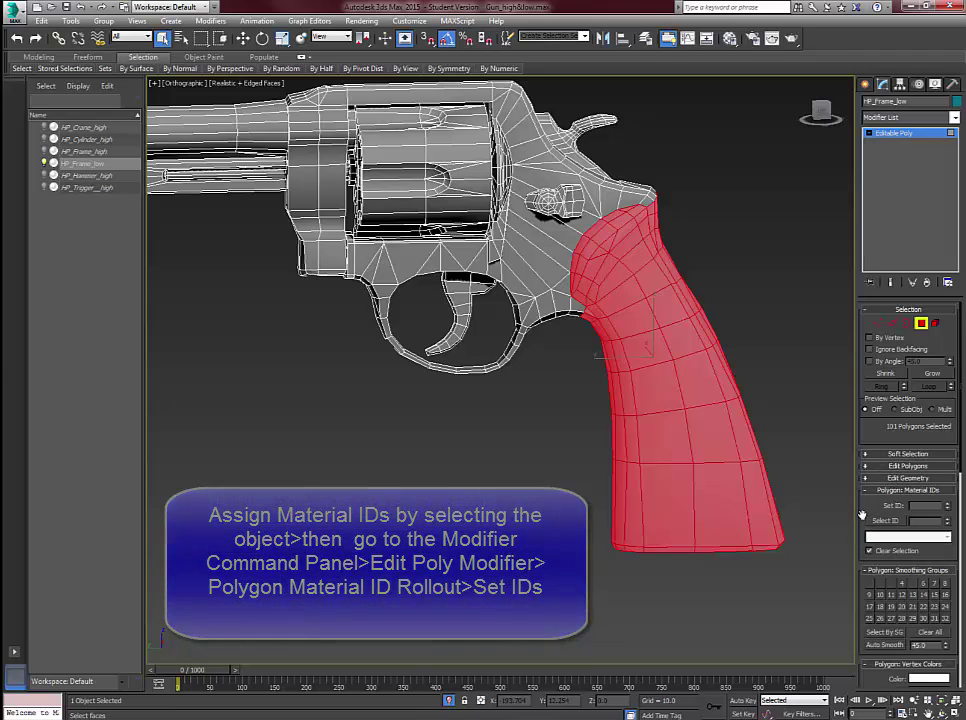
left_click_drag(862, 511, 862, 431)
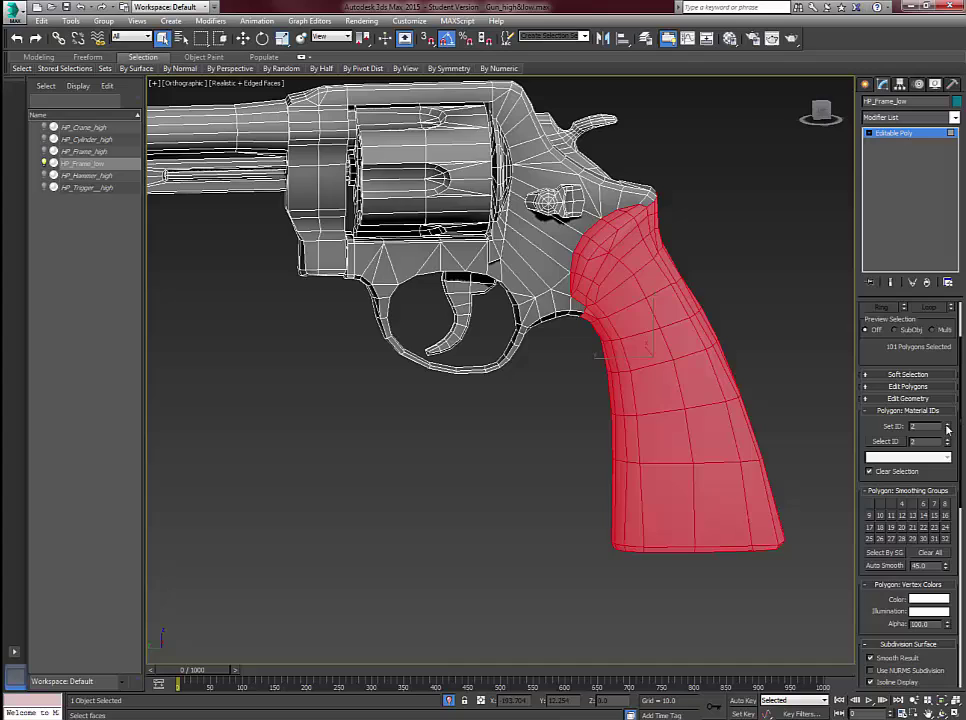
middle_click_drag(668, 380, 694, 408)
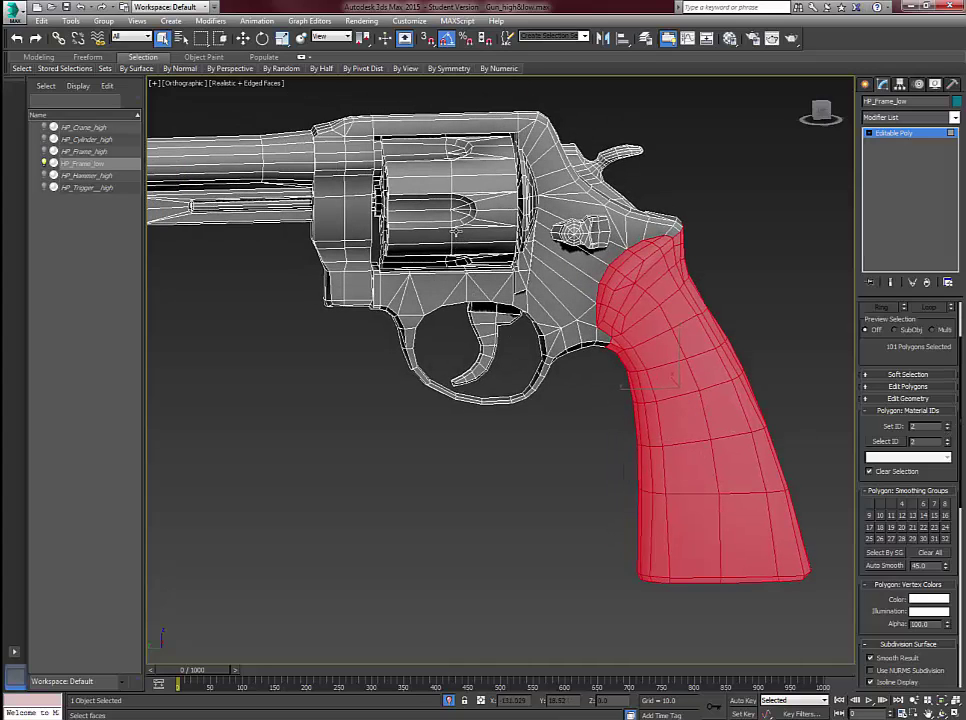
- Select the whole cylinder element with its ejector rod and assign it material ID 3
left_click(460, 236)
scroll(948, 327, "up", 3)
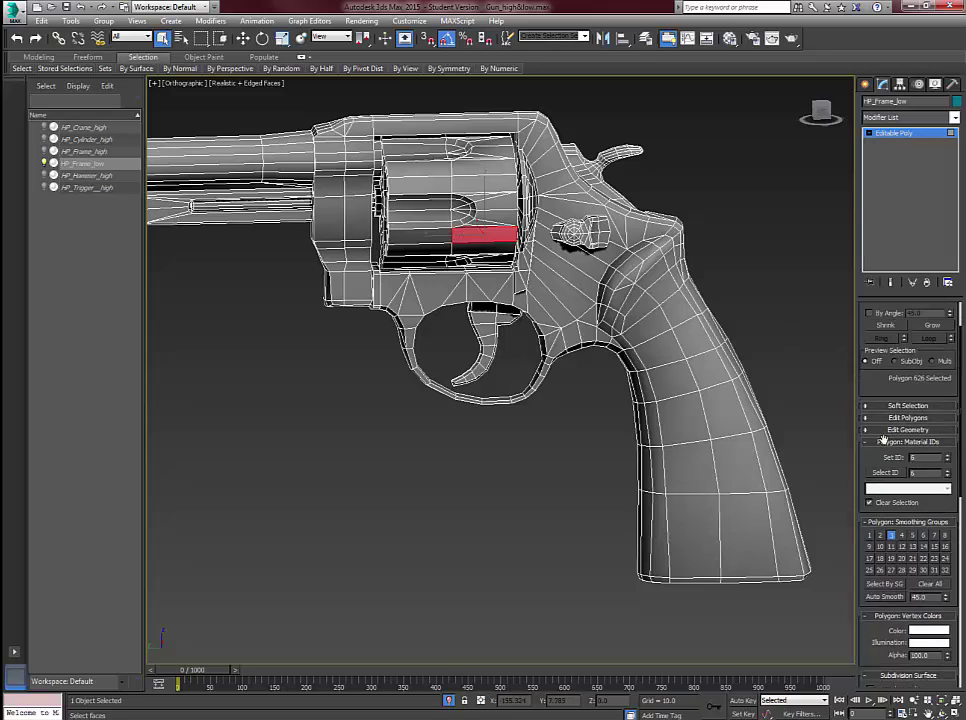
left_click(936, 323)
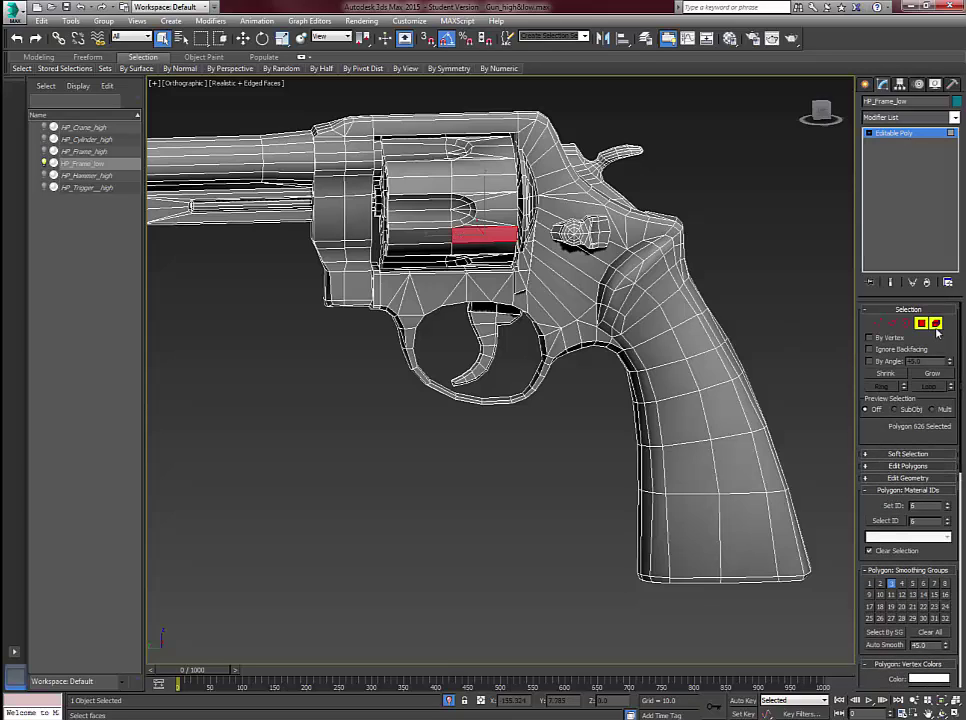
left_click(401, 234)
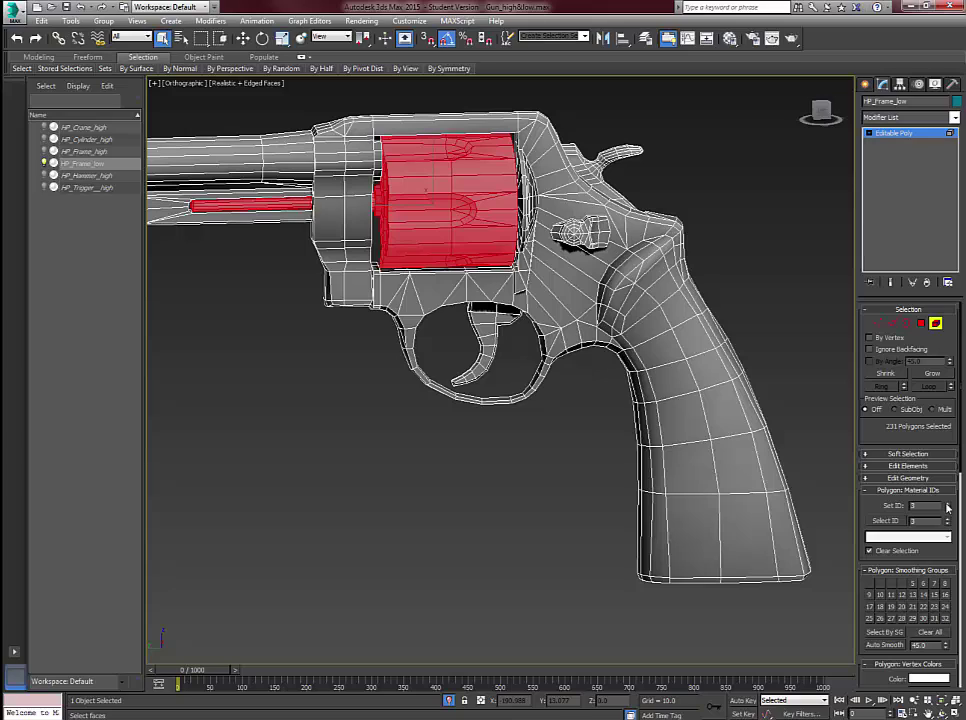
- Assign separate material IDs to the small parts: 4 to the cylinder latch, 5 to the hammer and 6 to the trigger
left_click(578, 233)
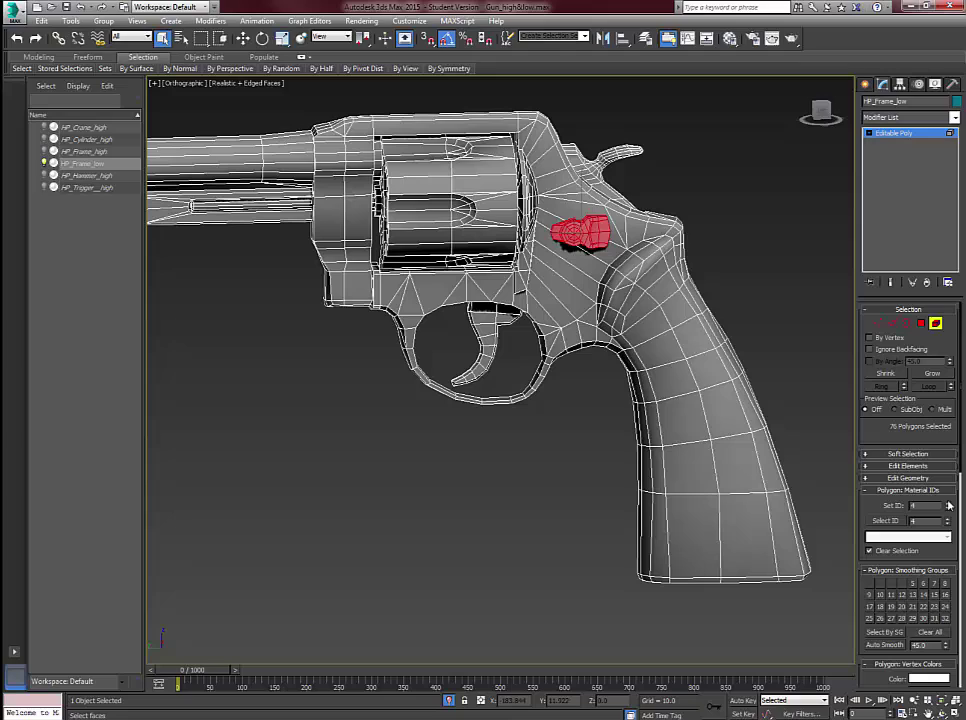
left_click(620, 173)
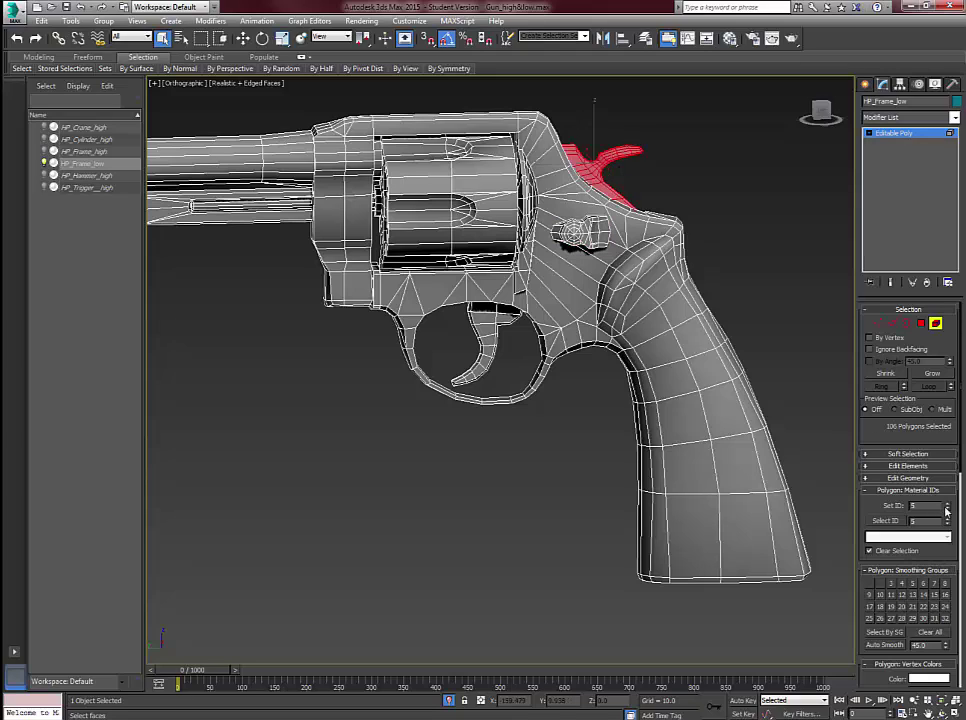
left_click(489, 336)
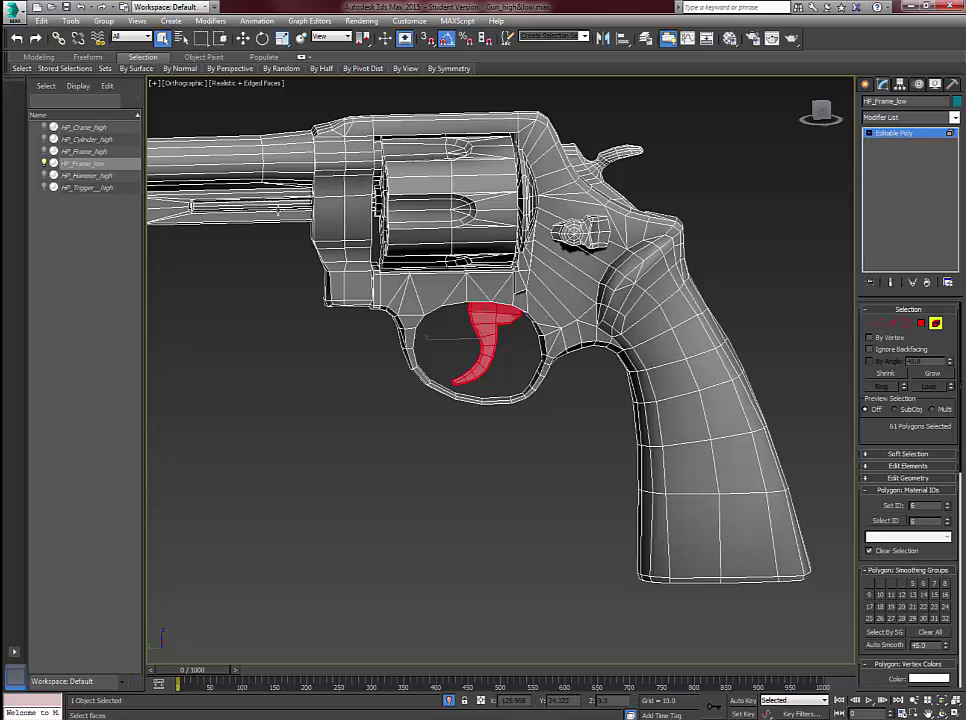
left_click(271, 208)
middle_click_drag(246, 220, 355, 239)
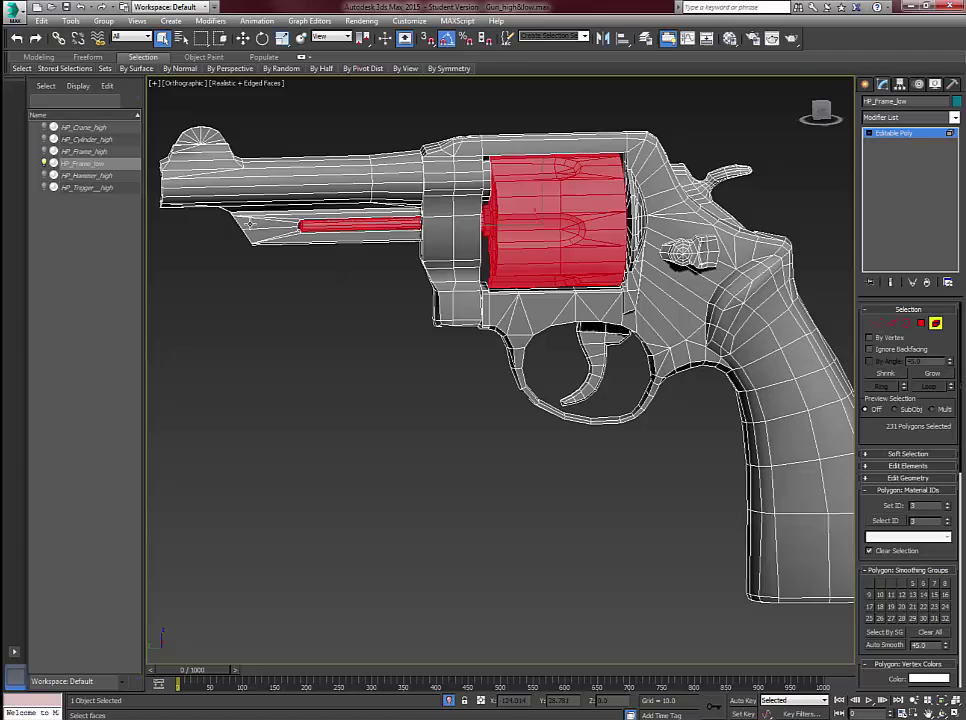
key("ctrl+i")
scroll(350, 255, "down", 4)
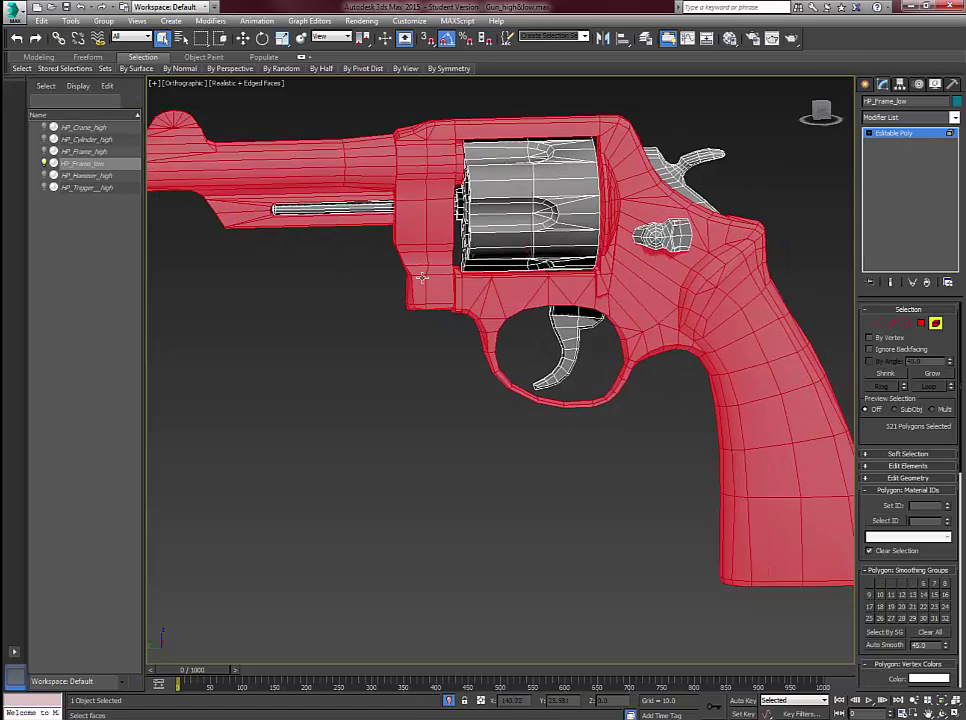
left_click_drag(334, 243, 415, 295, "ctrl")
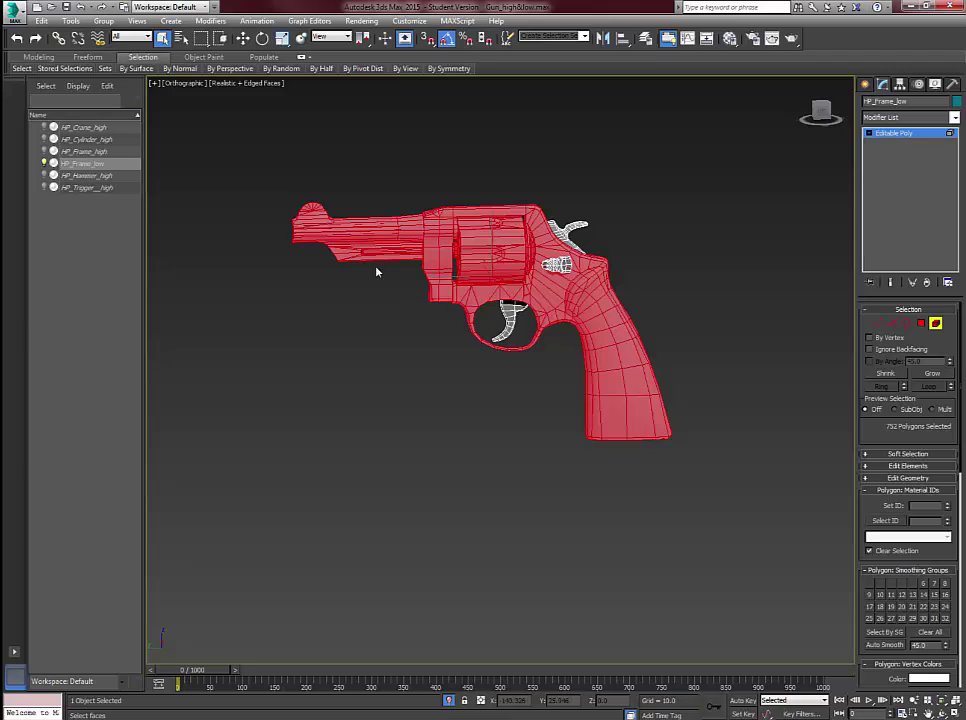
- Select the barrel's polygons at polygon level, including its front sight and lower shroud but leaving out the ejector rod
left_click(921, 324)
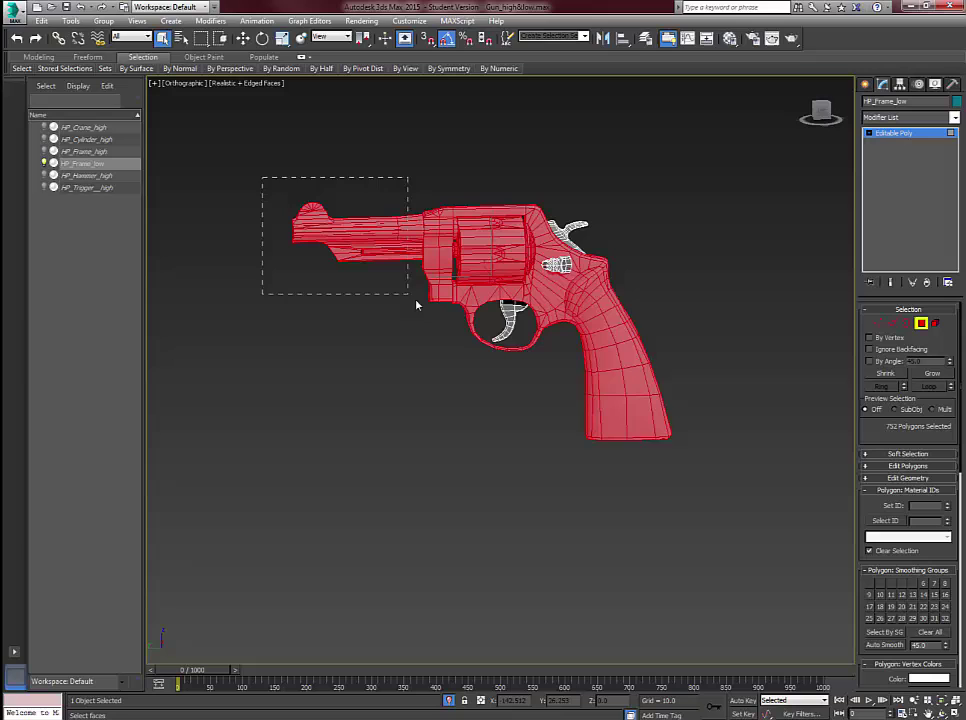
left_click_drag(416, 305, 416, 300)
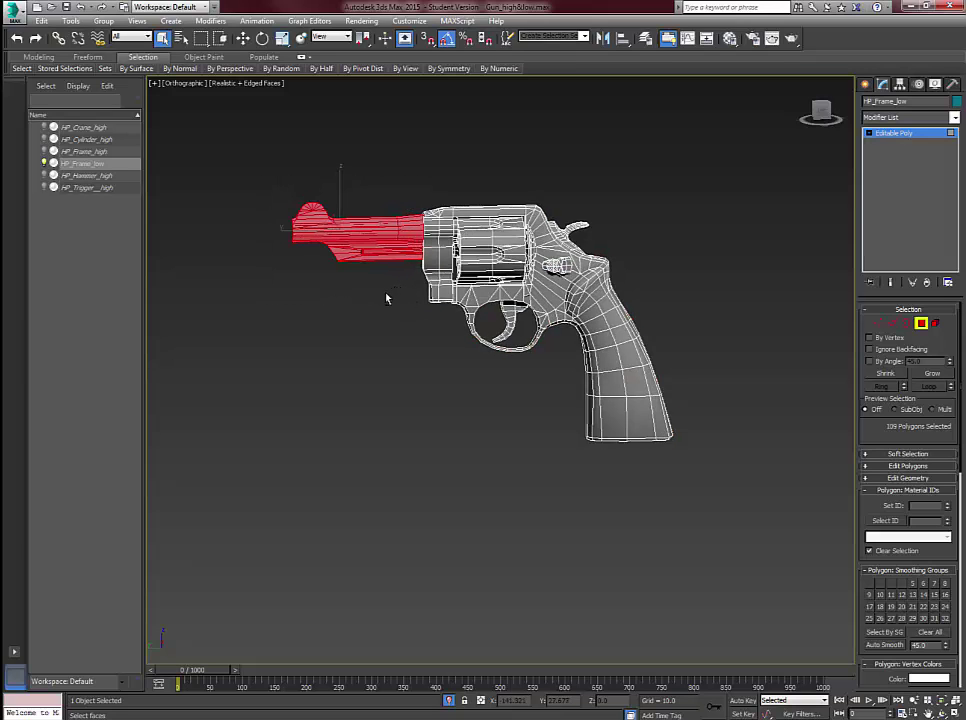
scroll(375, 285, "up", 6)
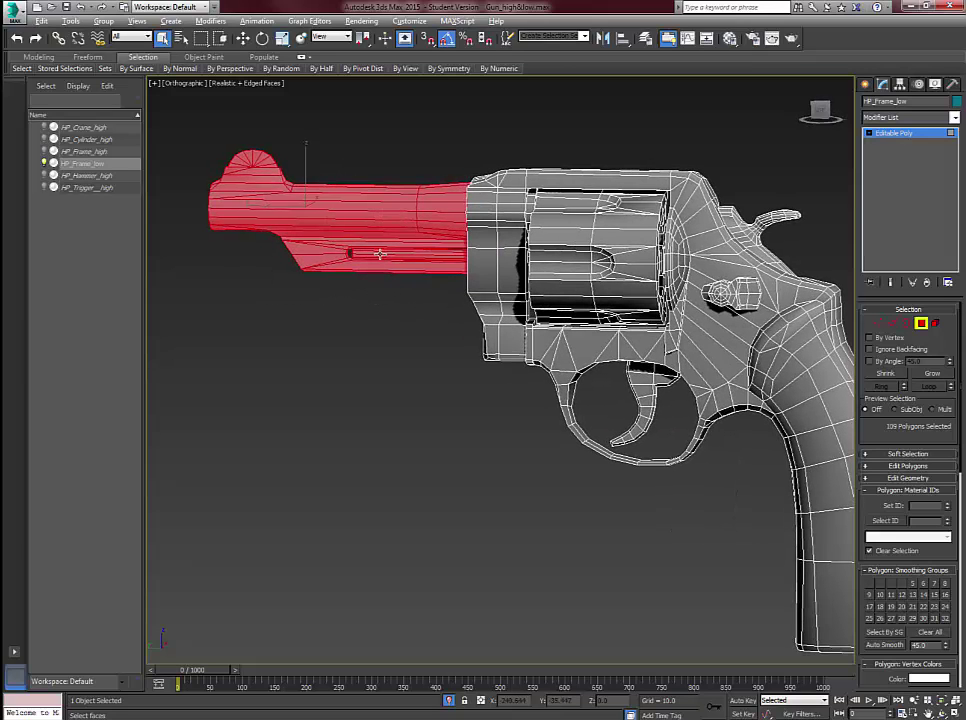
scroll(380, 254, "up", 4)
middle_click_drag(485, 260, 445, 282)
scroll(422, 254, "down", 2)
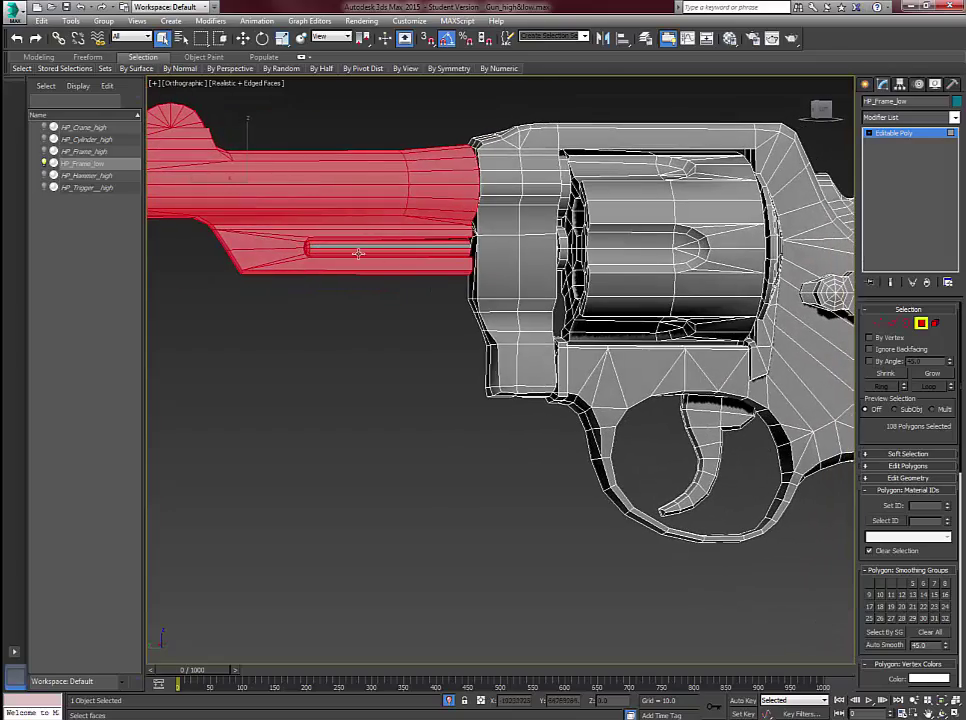
middle_click_drag(358, 253, 402, 292)
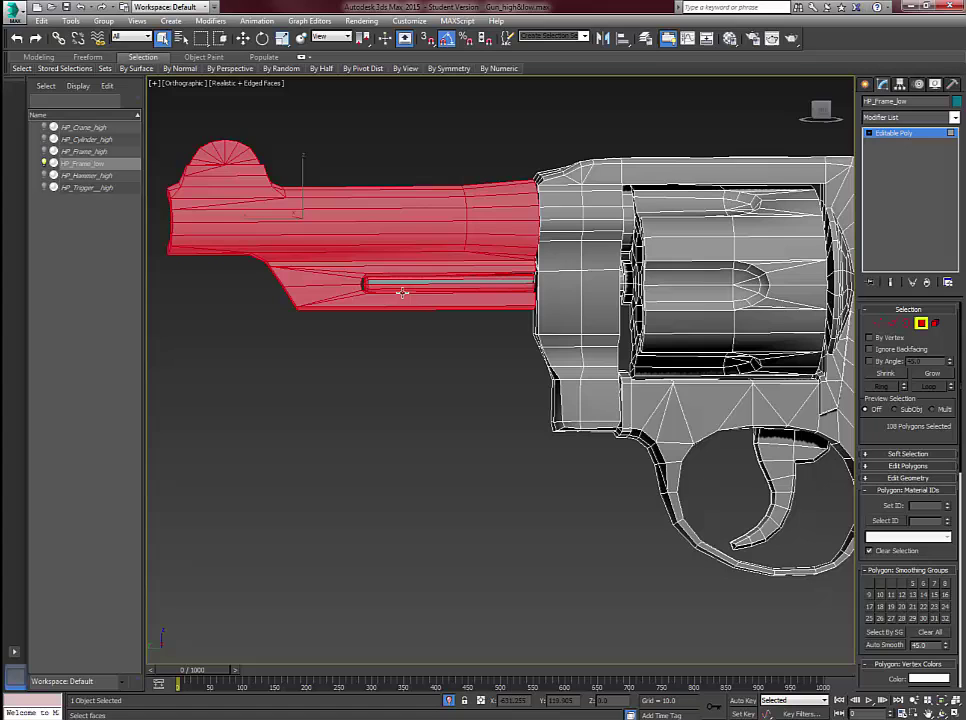
scroll(405, 291, "up", 3)
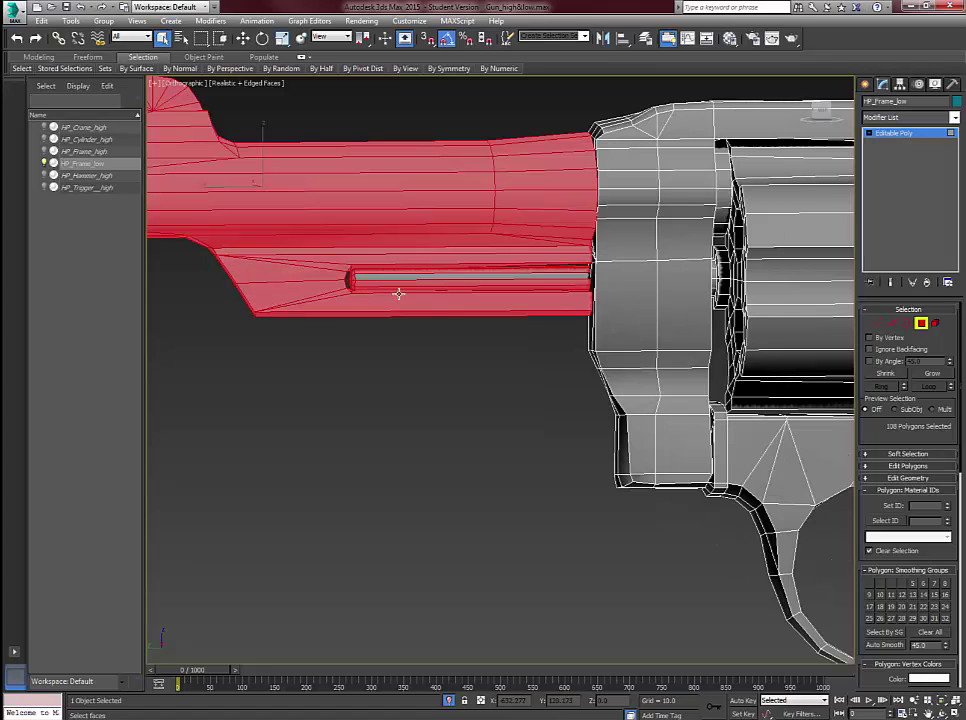
scroll(294, 242, "down", 3)
scroll(294, 243, "down", 3)
left_click_drag(203, 173, 321, 300)
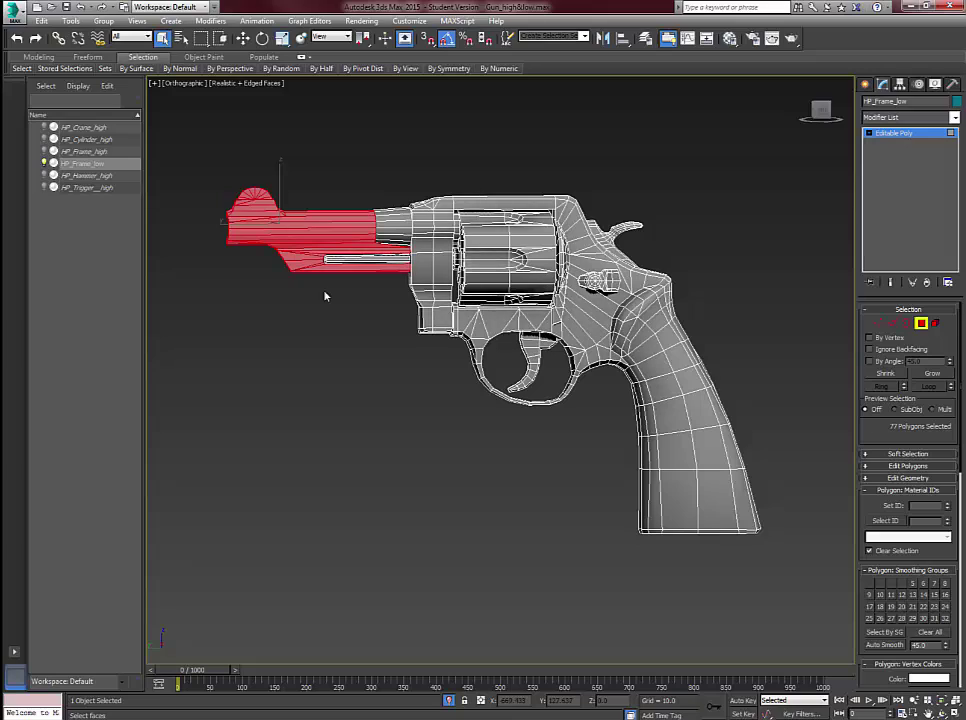
left_click_drag(358, 187, 404, 300)
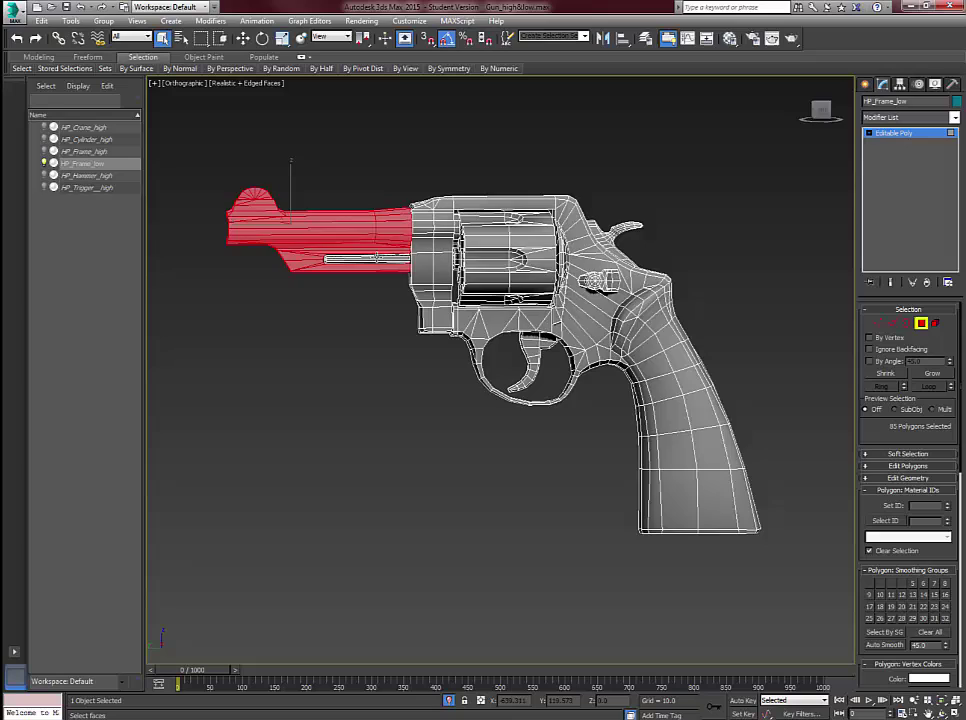
- Add the remaining barrel faces inside the slot around the tip of the ejector rod to the selection
scroll(362, 291, "up", 5)
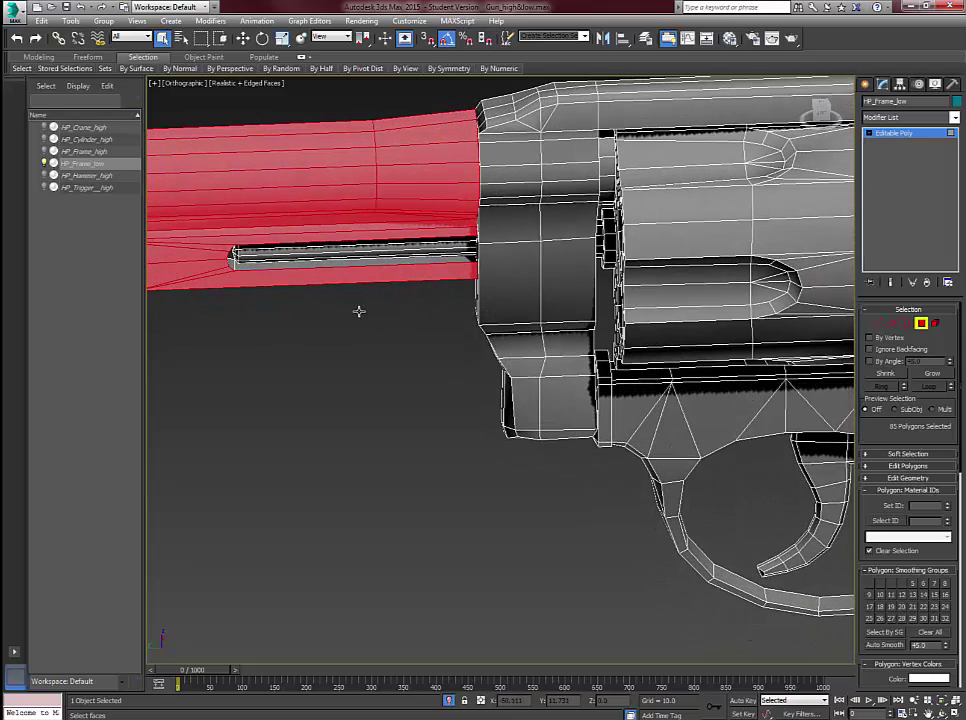
left_click(233, 265, "ctrl")
middle_click_drag(233, 270, 200, 244, "alt")
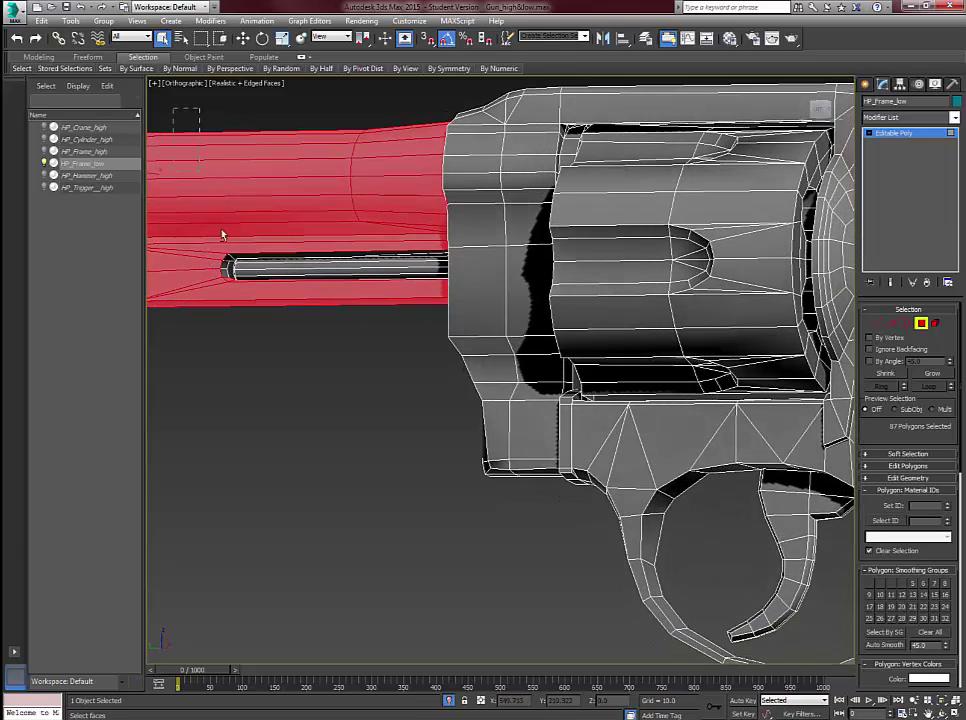
left_click_drag(231, 289, 229, 272, "alt")
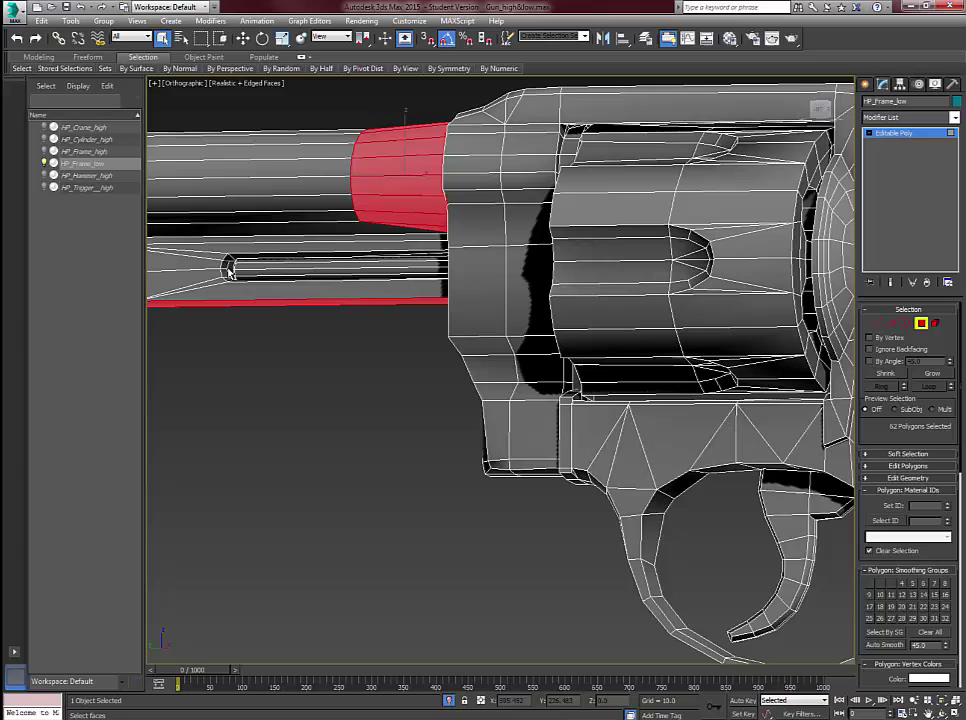
key("ctrl+z")
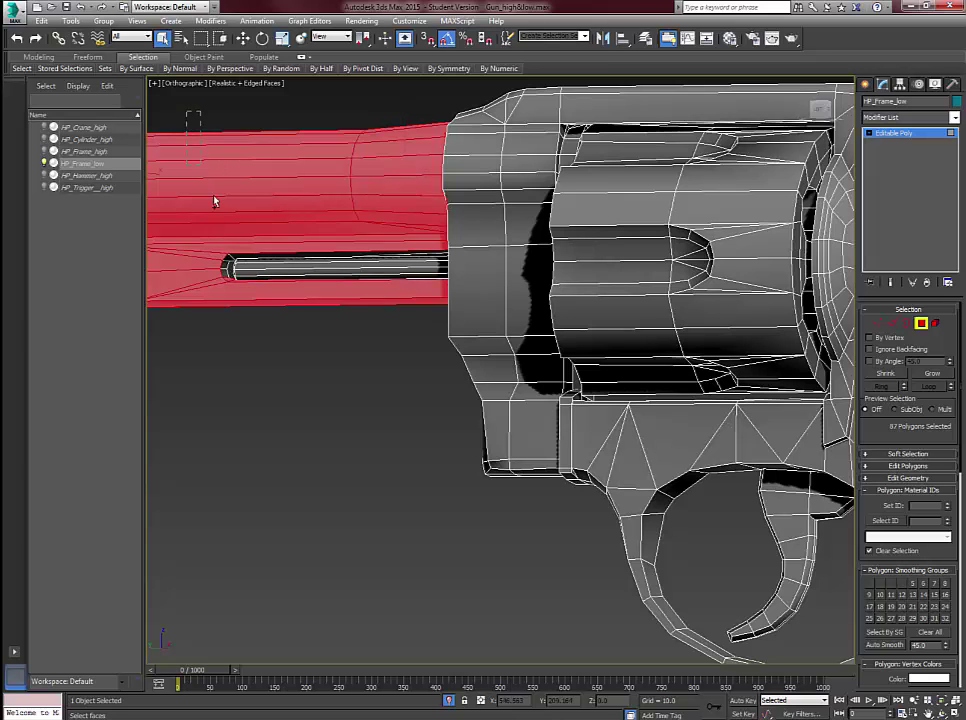
left_click_drag(231, 287, 231, 270, "ctrl")
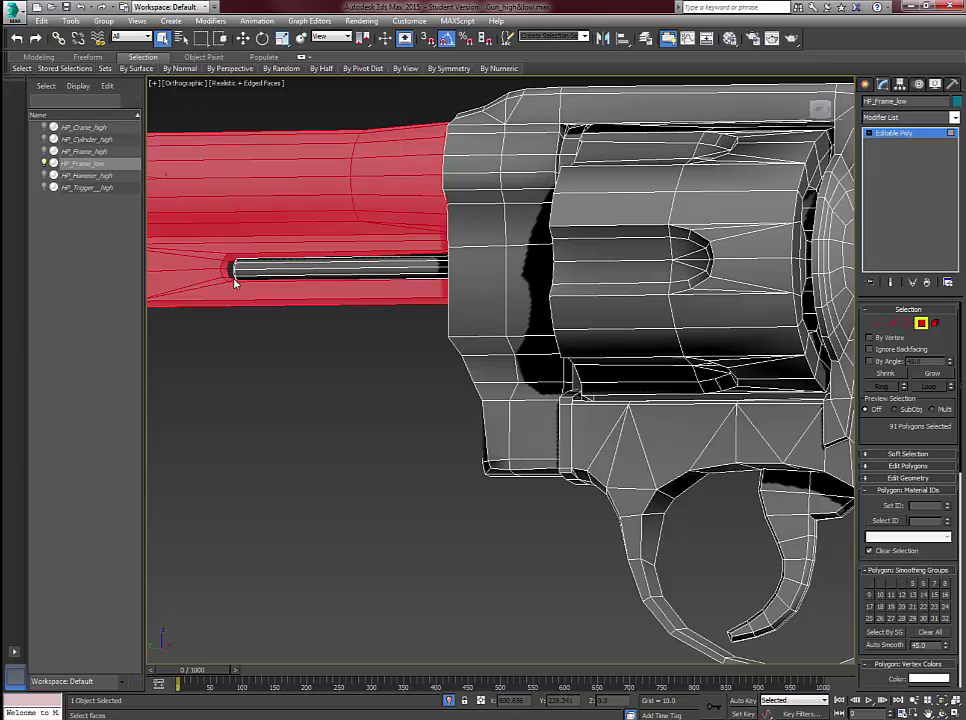
- Assign material ID 7 to the selected barrel polygons
middle_click_drag(235, 283, 286, 292, "alt")
scroll(334, 262, "down", 3)
middle_click_drag(335, 266, 334, 271)
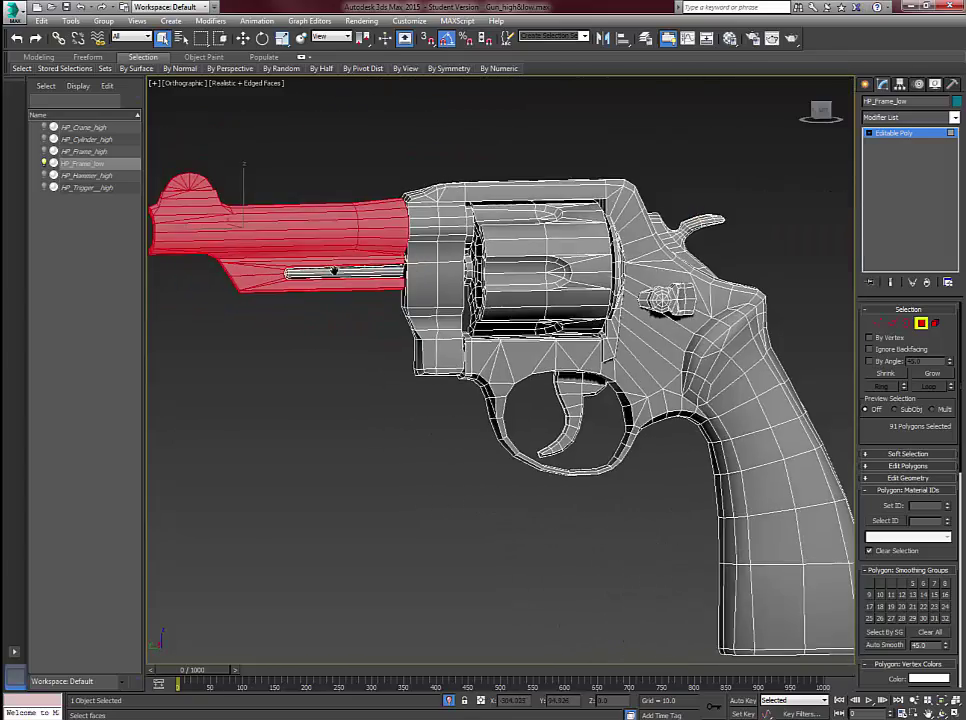
scroll(334, 271, "down", 2)
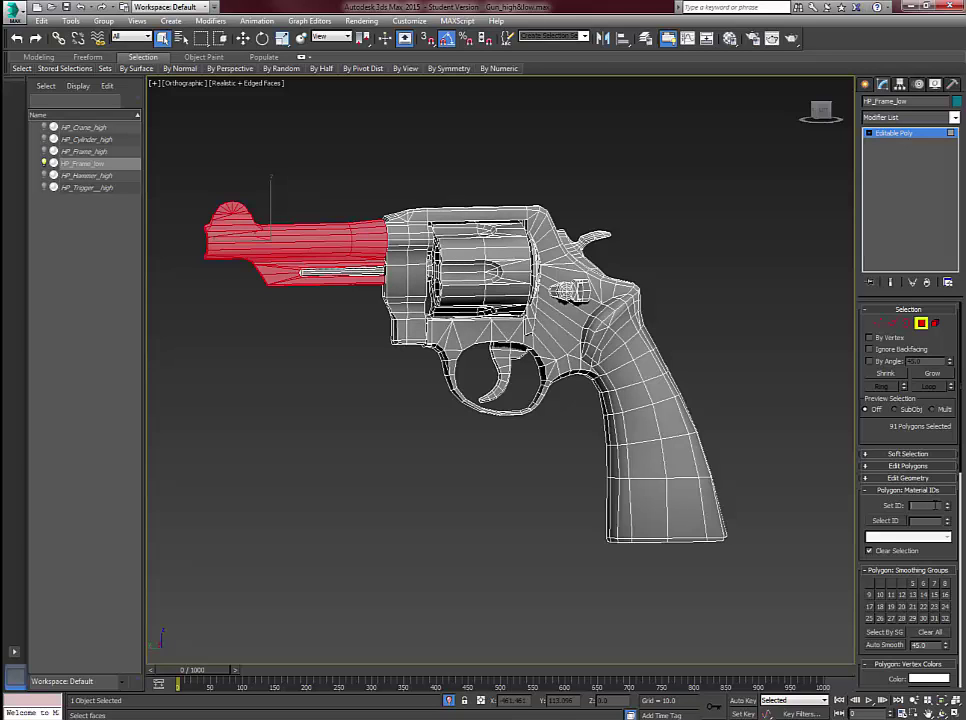
key("Return")
- Check the frame's assignment by selecting all polygons that share the material ID of a picked frame face
scroll(377, 303, "up", 2)
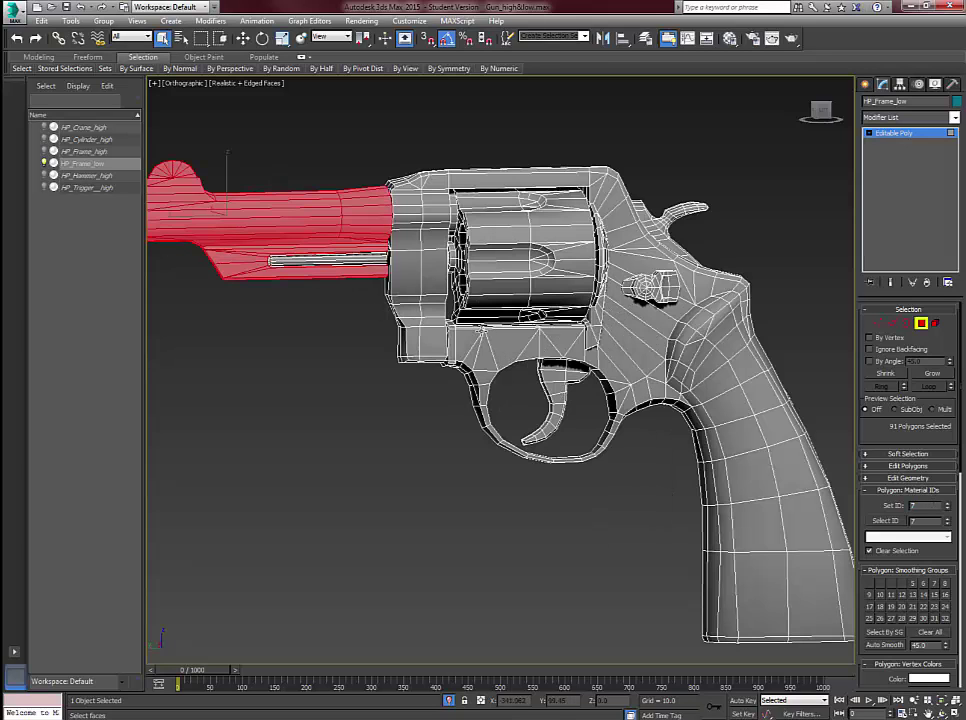
middle_click_drag(471, 329, 417, 320)
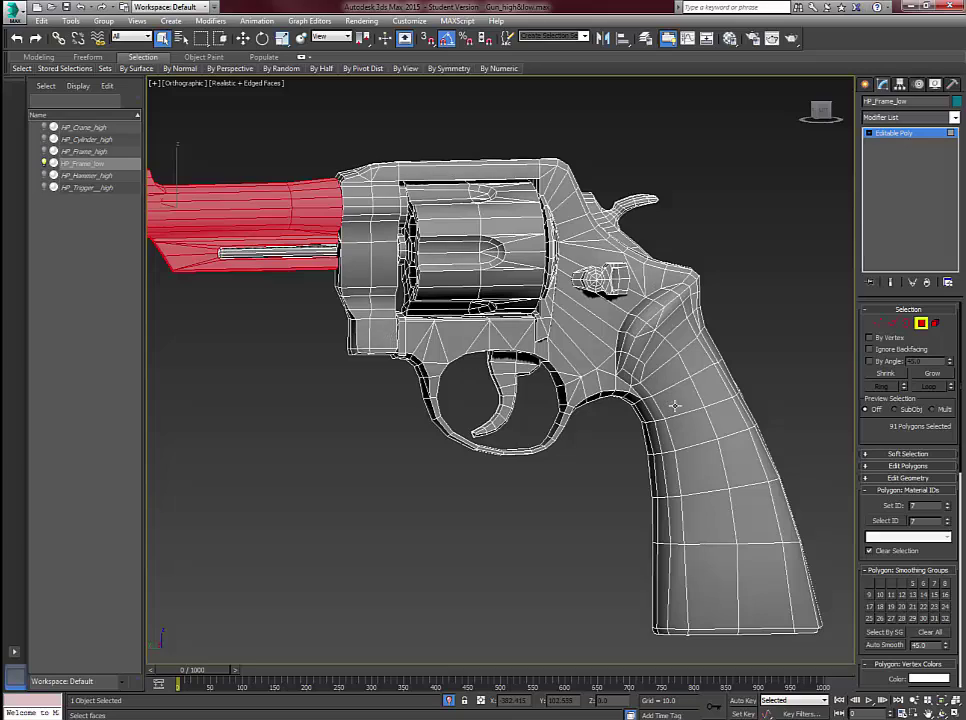
left_click(588, 362)
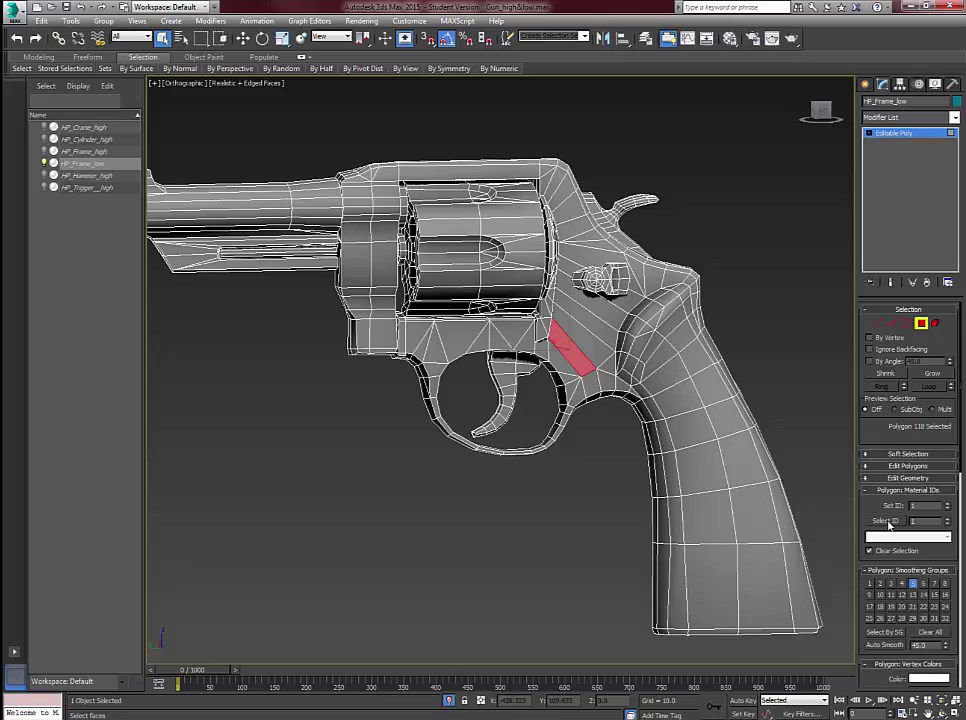
left_click(884, 521)
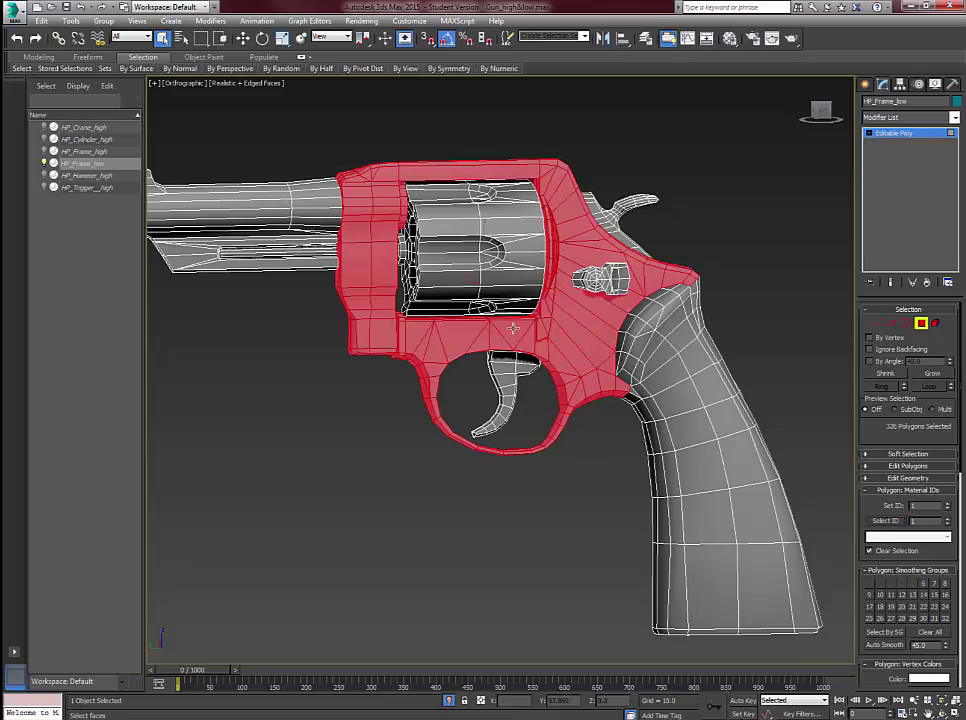
middle_click_drag(516, 328, 602, 347)
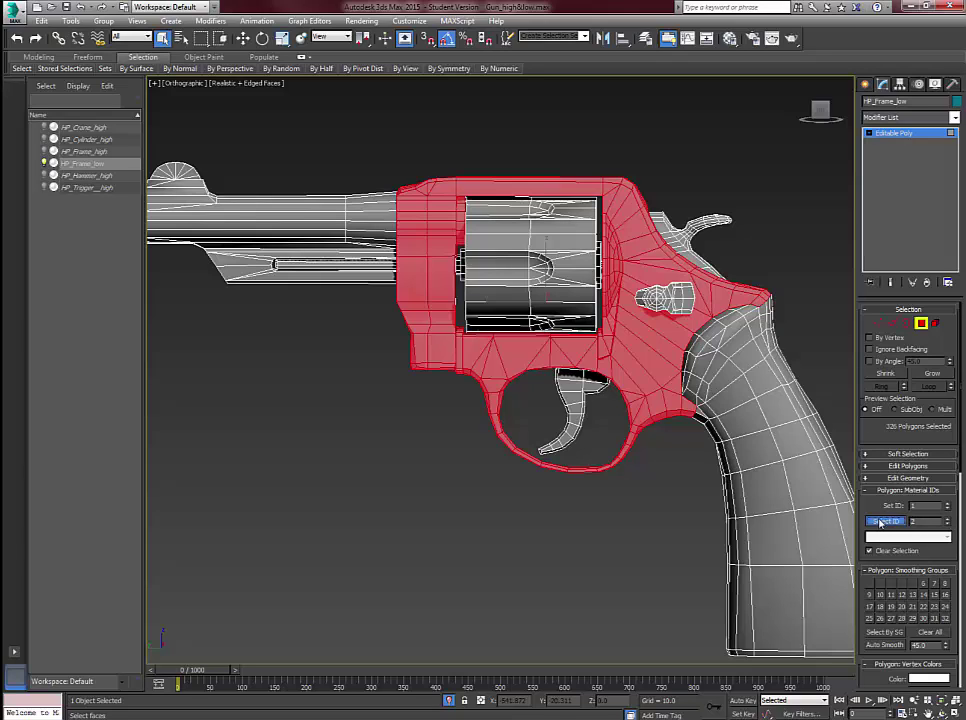
- Check the grip, cylinder, latch and hammer by selecting the polygons of material IDs 2, 3, 4 and 5 in turn
left_click(885, 521)
left_click(948, 518)
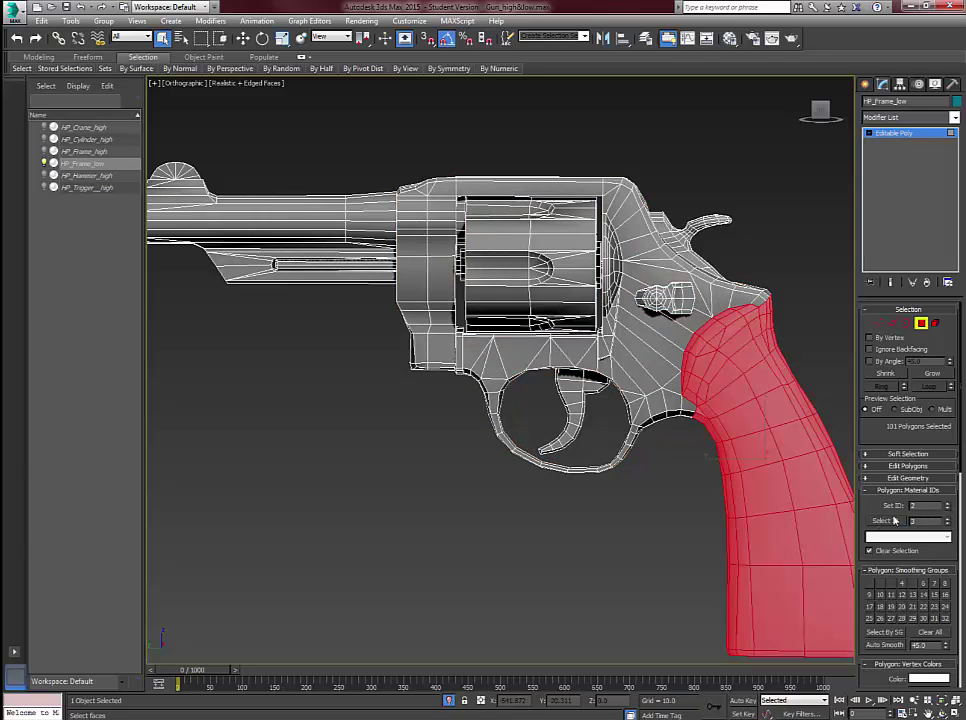
left_click(885, 521)
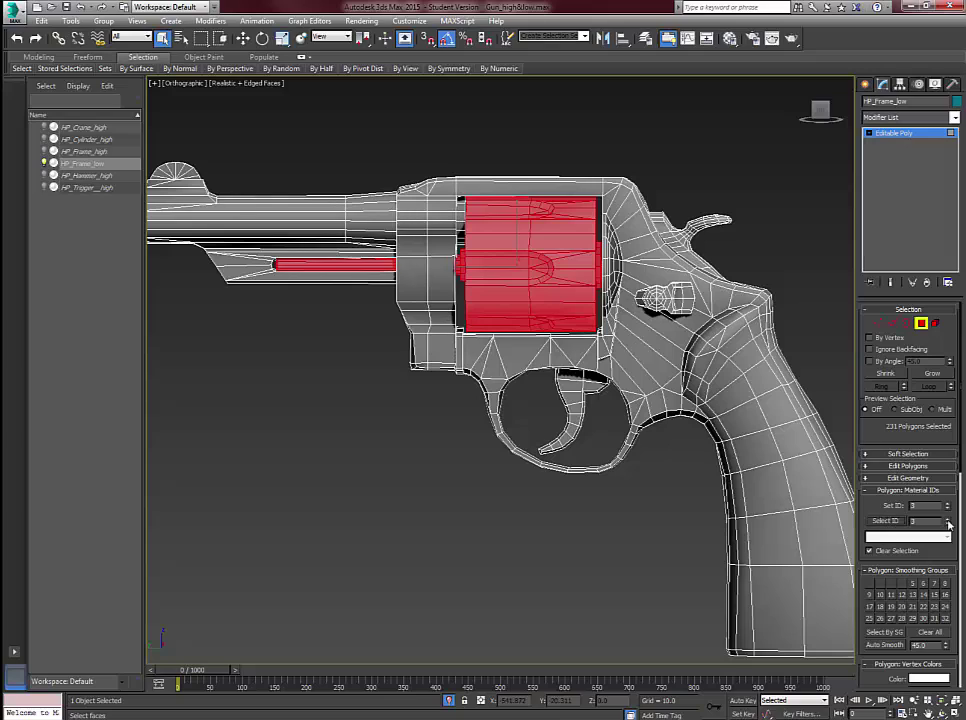
left_click(883, 521)
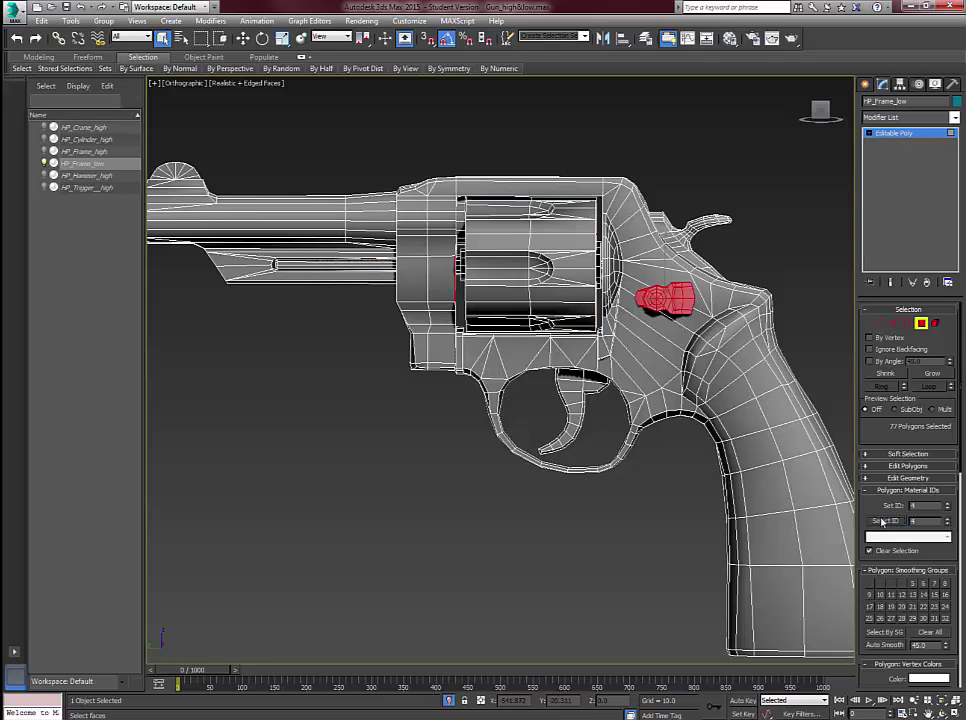
left_click(948, 518)
left_click(884, 521)
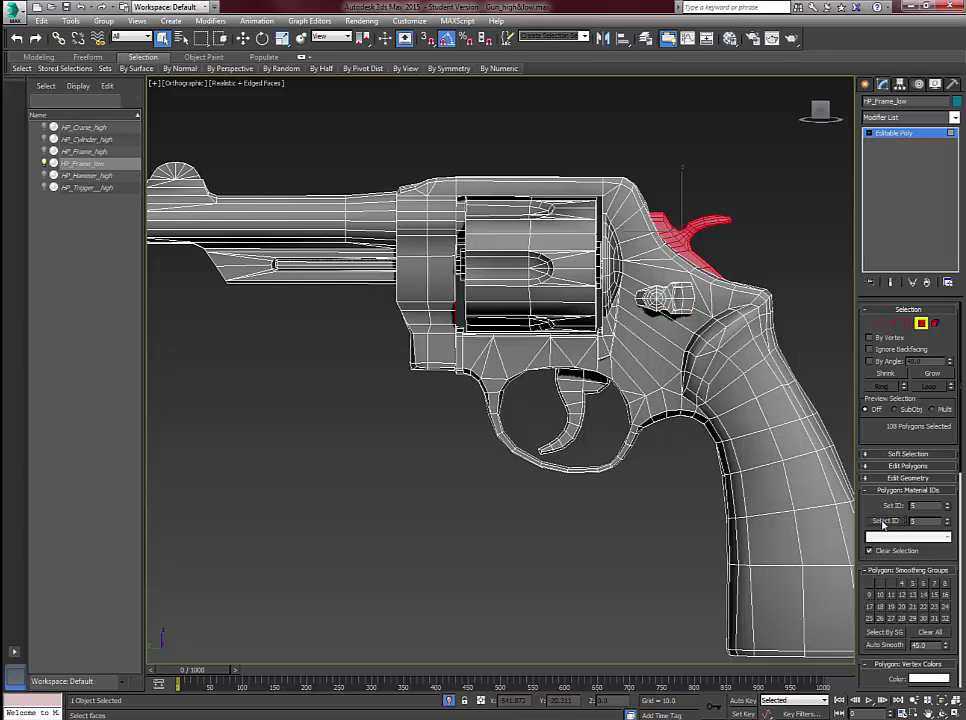
- Select the two stray polygons on the frame's inner edge in front of the cylinder and assign them material ID 1
scroll(466, 354, "up", 2)
scroll(466, 354, "up", 2)
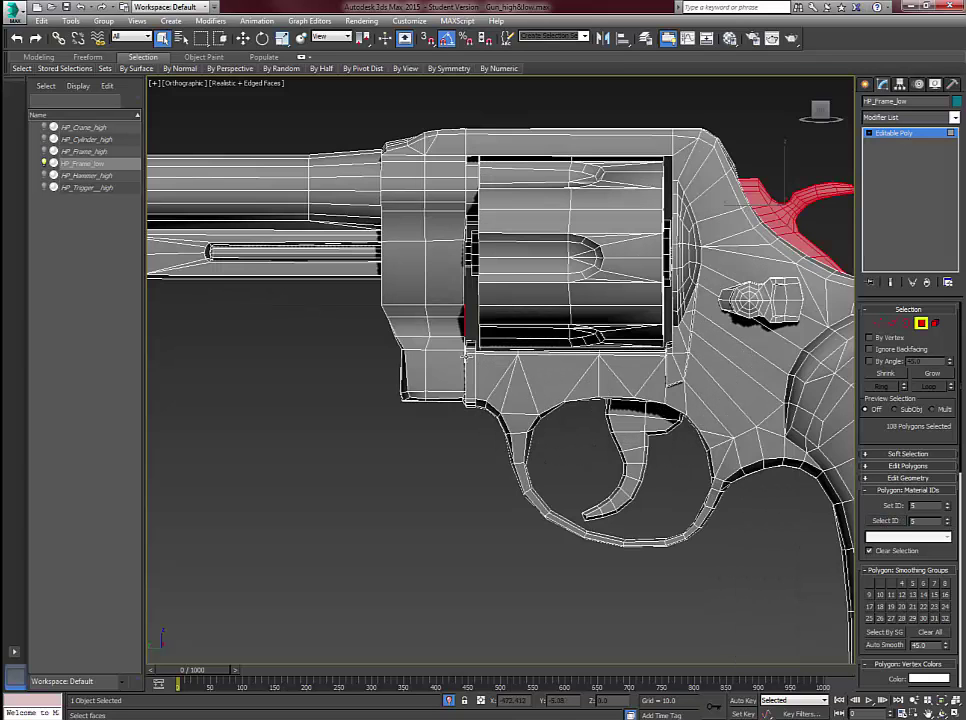
middle_click_drag(455, 366, 431, 354, "alt")
scroll(458, 382, "up", 5)
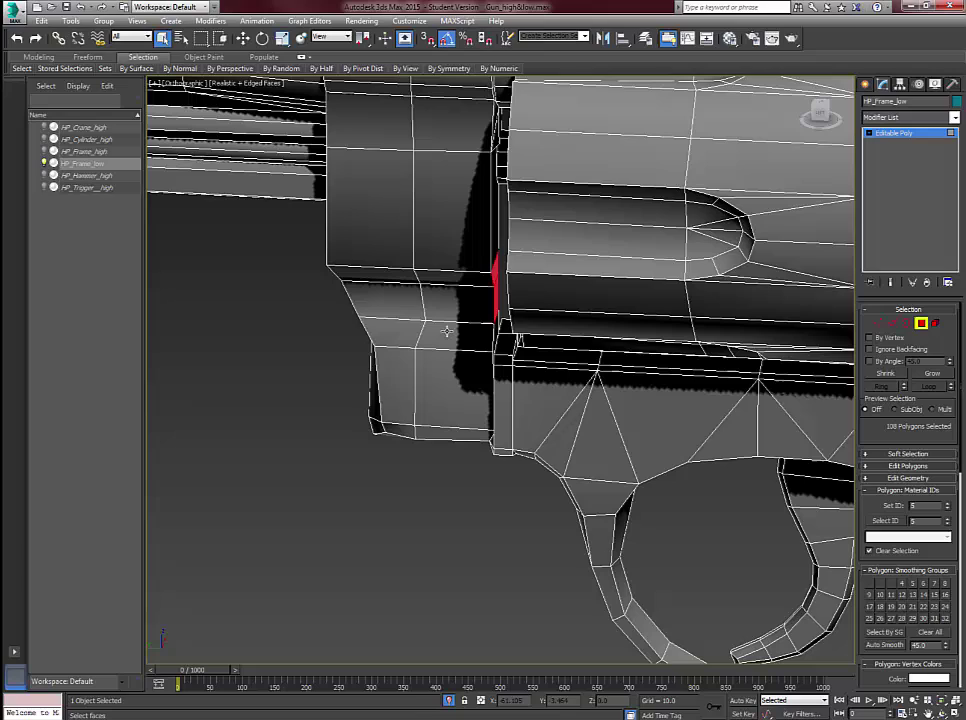
key("ctrl")
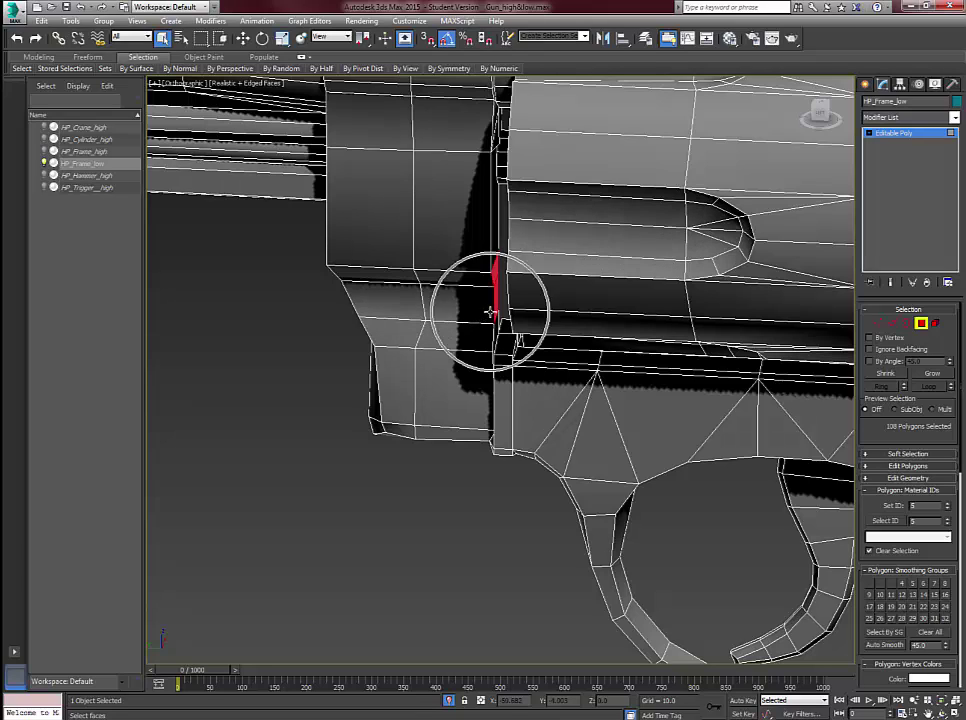
left_click(495, 296)
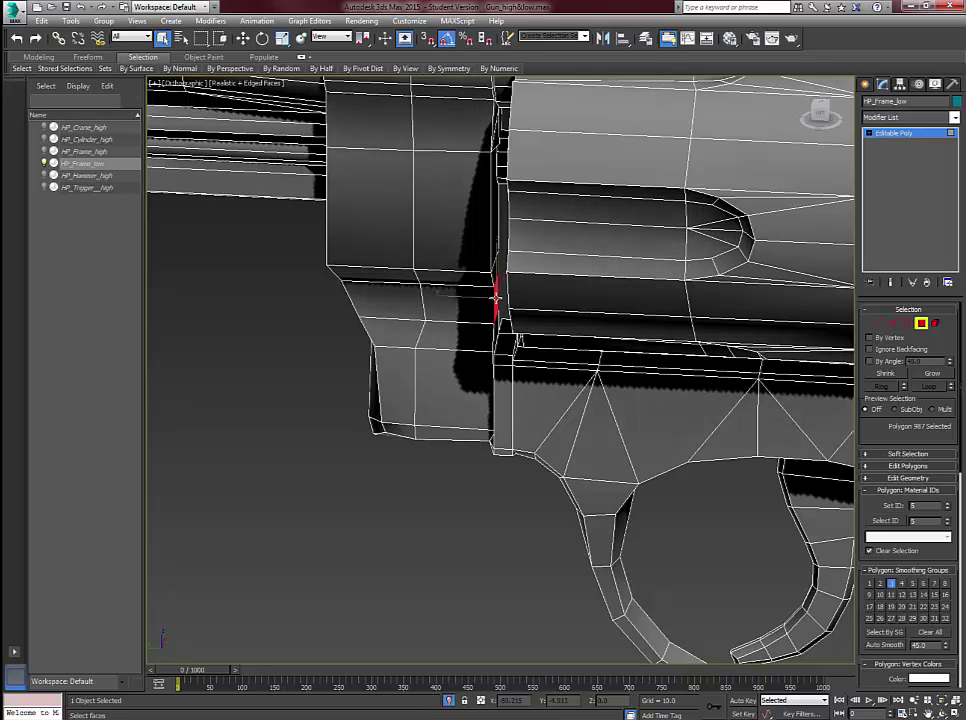
left_click(492, 274, "ctrl")
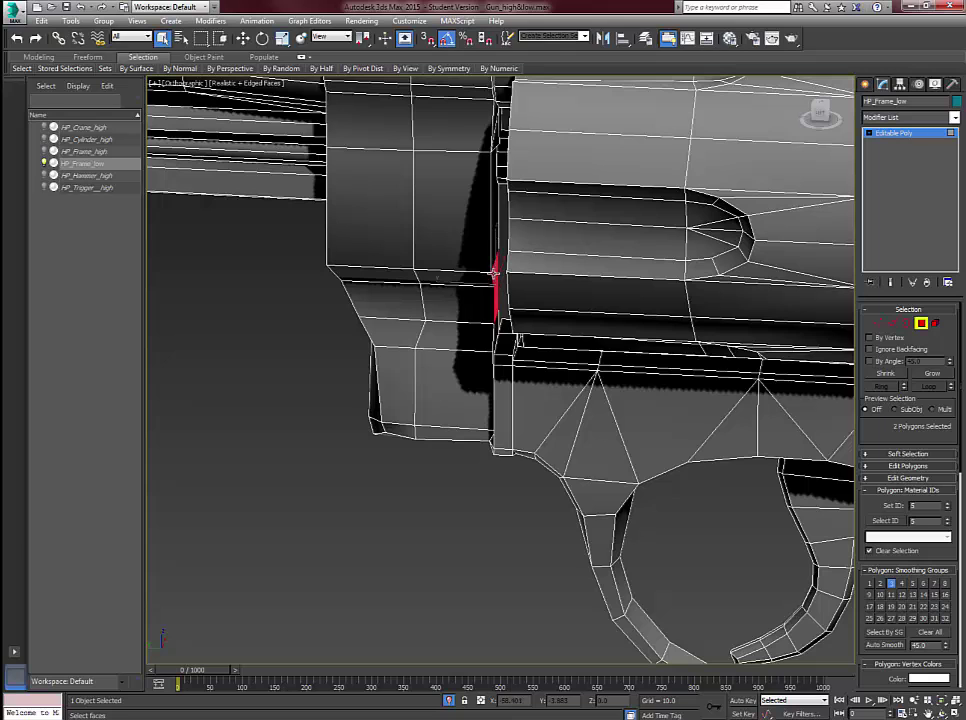
scroll(500, 307, "down", 3)
scroll(488, 305, "up", 2)
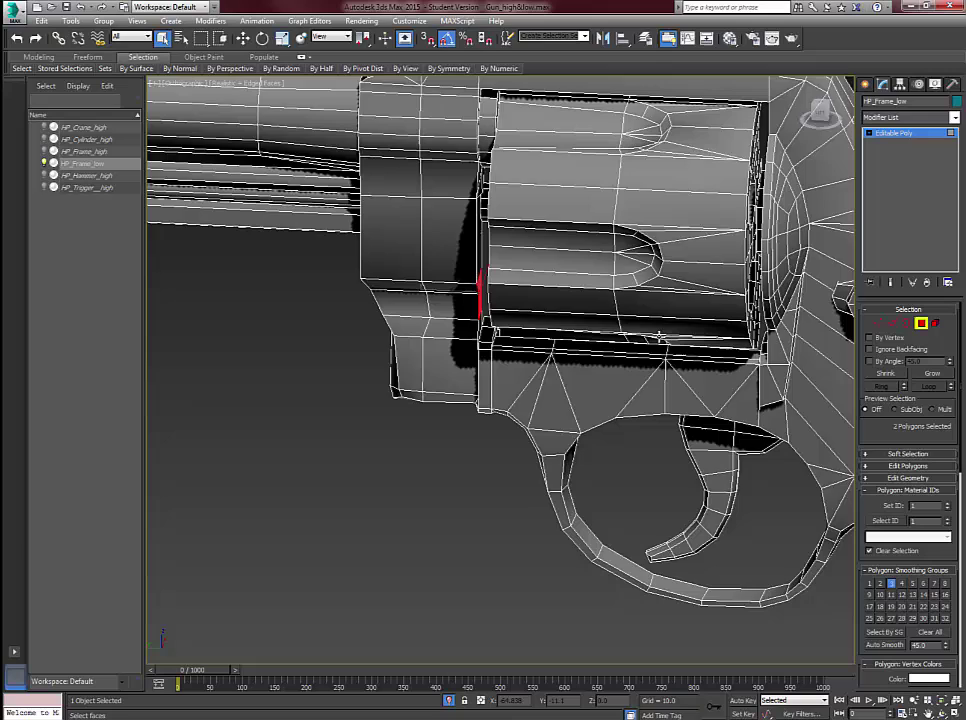
scroll(437, 273, "down", 4)
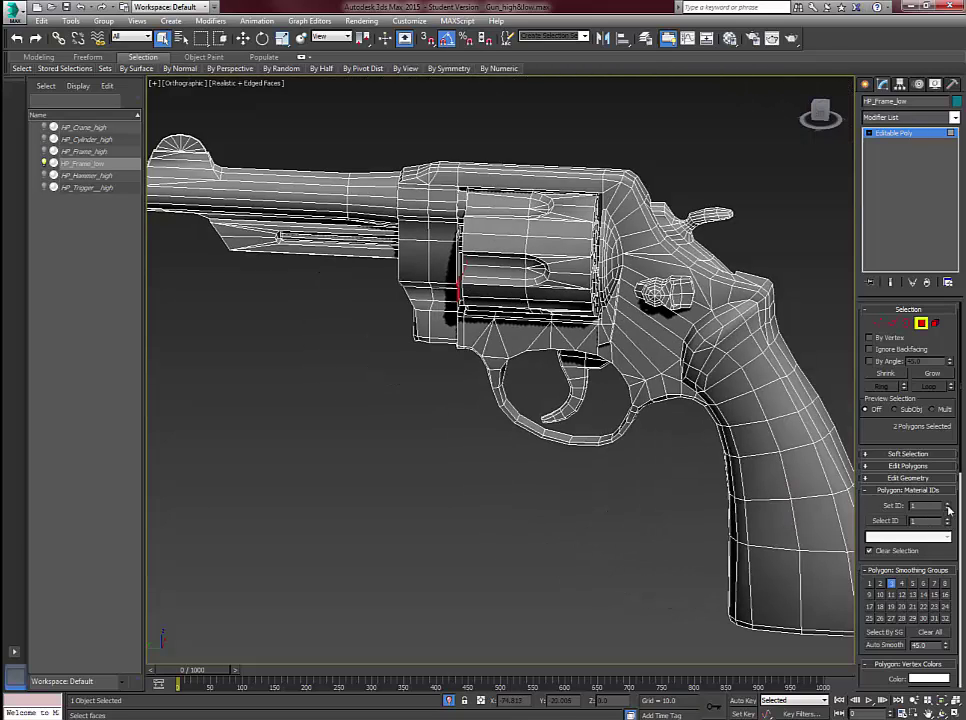
- Check the hammer, trigger and barrel by selecting the polygons of material IDs 5, 6 and 7 in turn
left_click(948, 507)
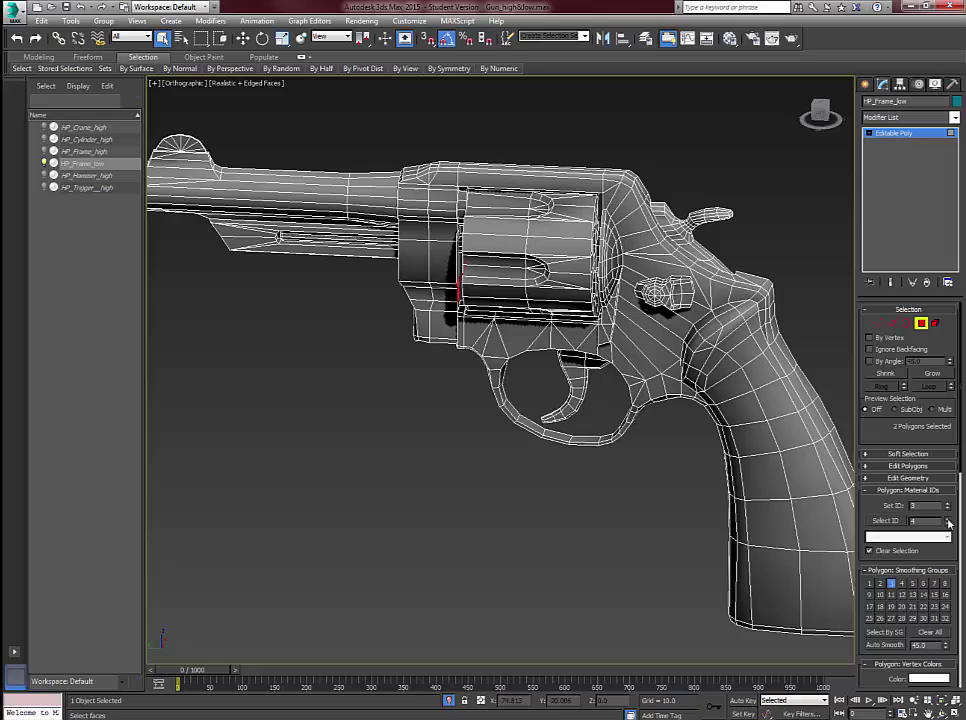
left_click(895, 521)
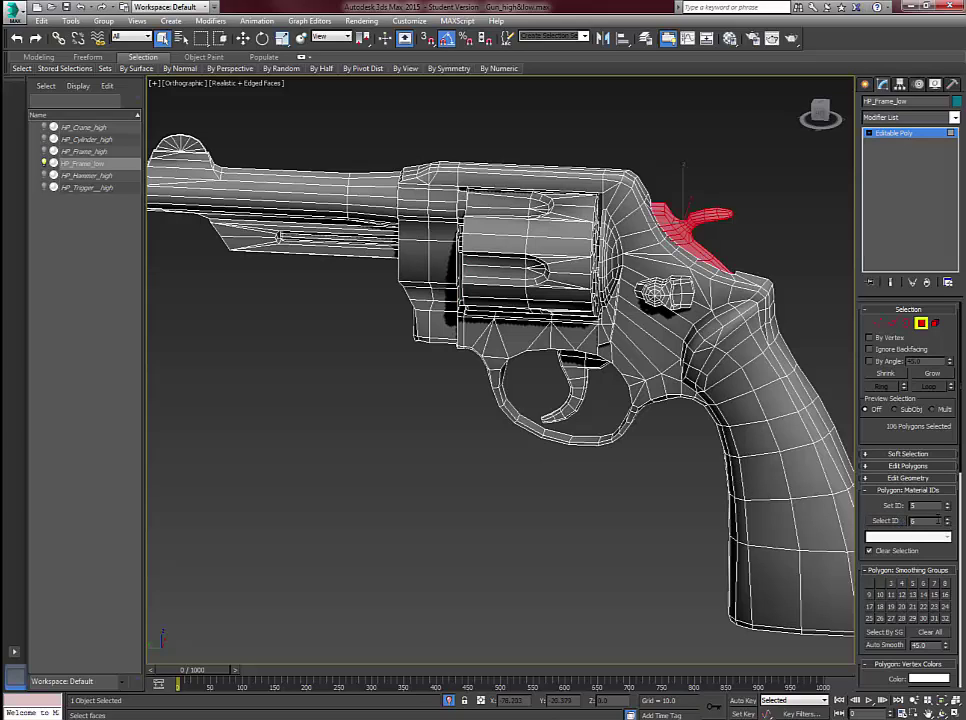
left_click(882, 522)
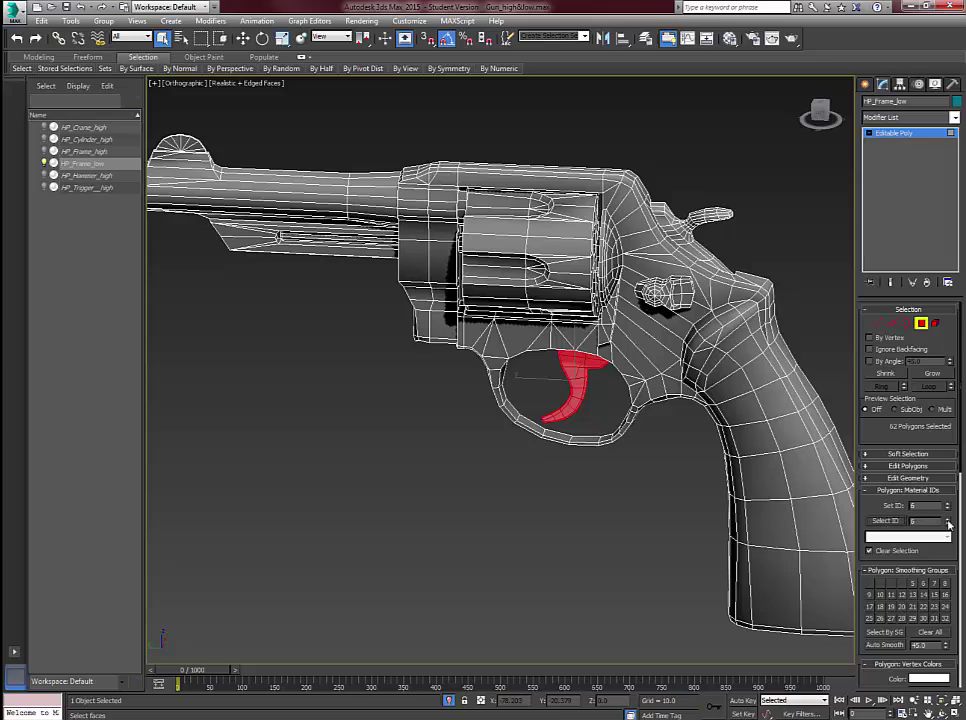
left_click(893, 521)
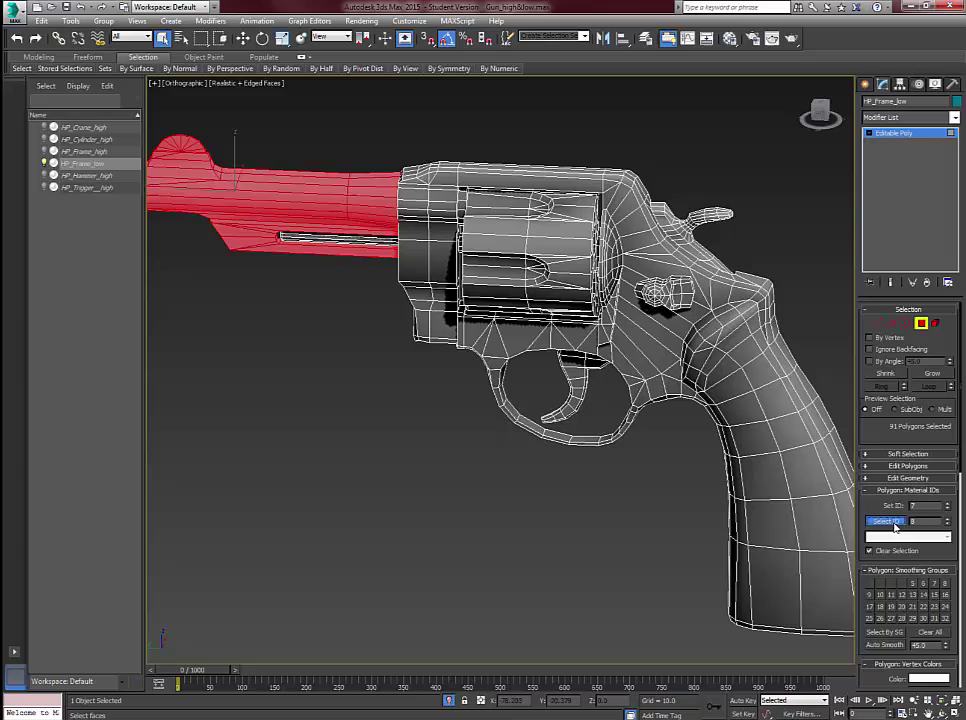
- Check for polygons with material ID 8 by selecting that ID, and leave polygon editing
left_click(890, 522)
scroll(659, 438, "down", 2)
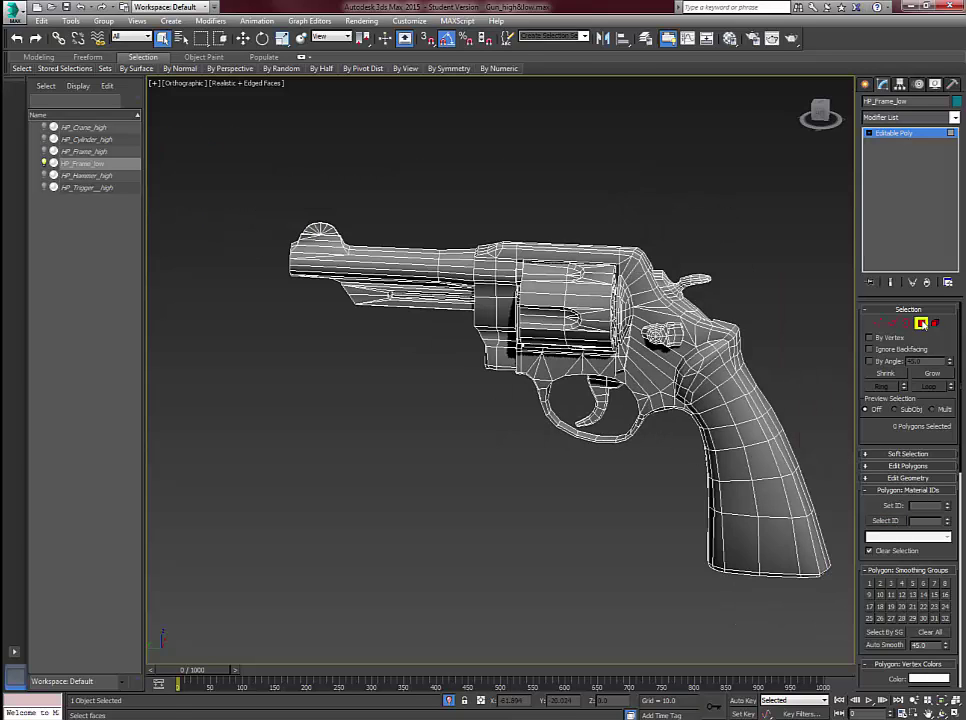
left_click(921, 323)
middle_click_drag(678, 357, 590, 365)
scroll(590, 365, "down", 2)
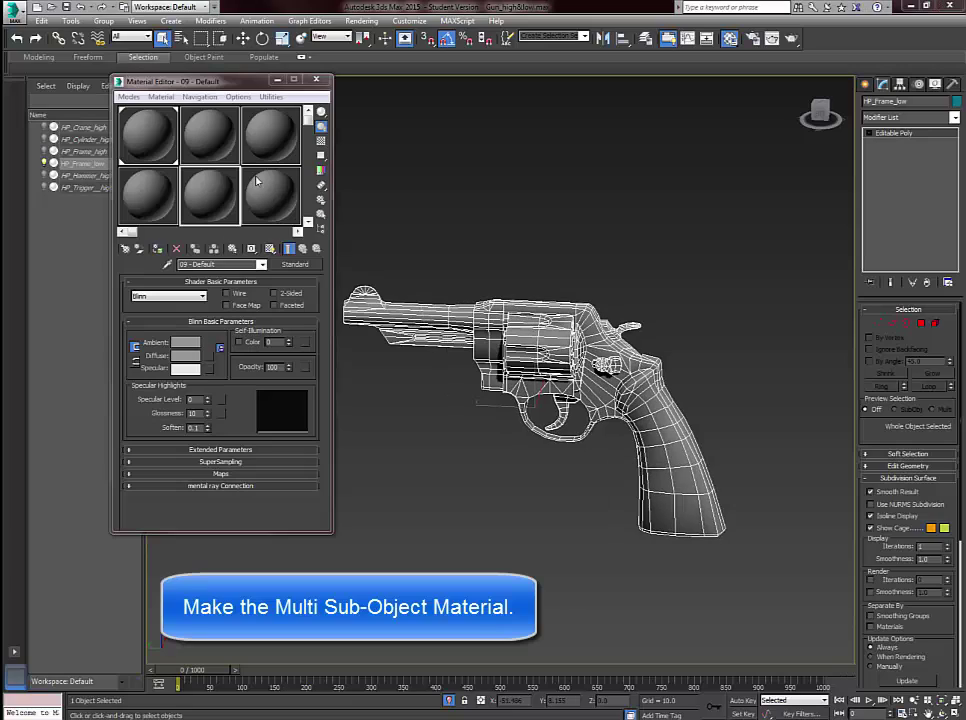
- Sample the gun's material into the active slot and convert it to Multi/Sub-Object, keeping the old material as a sub-material
left_click(167, 264)
left_click(380, 255)
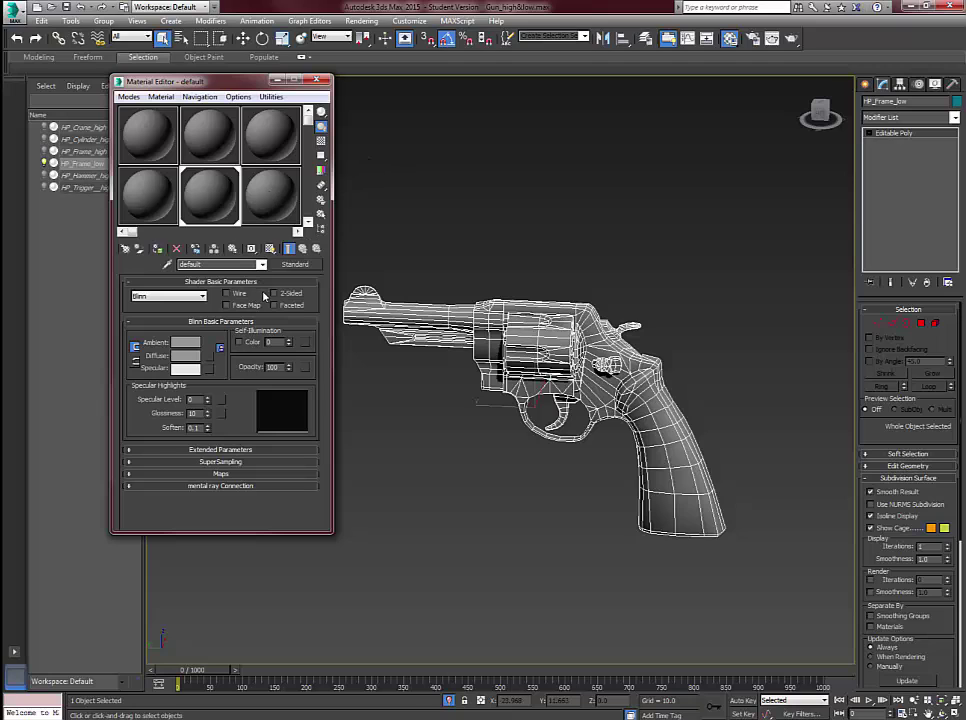
left_click(296, 265)
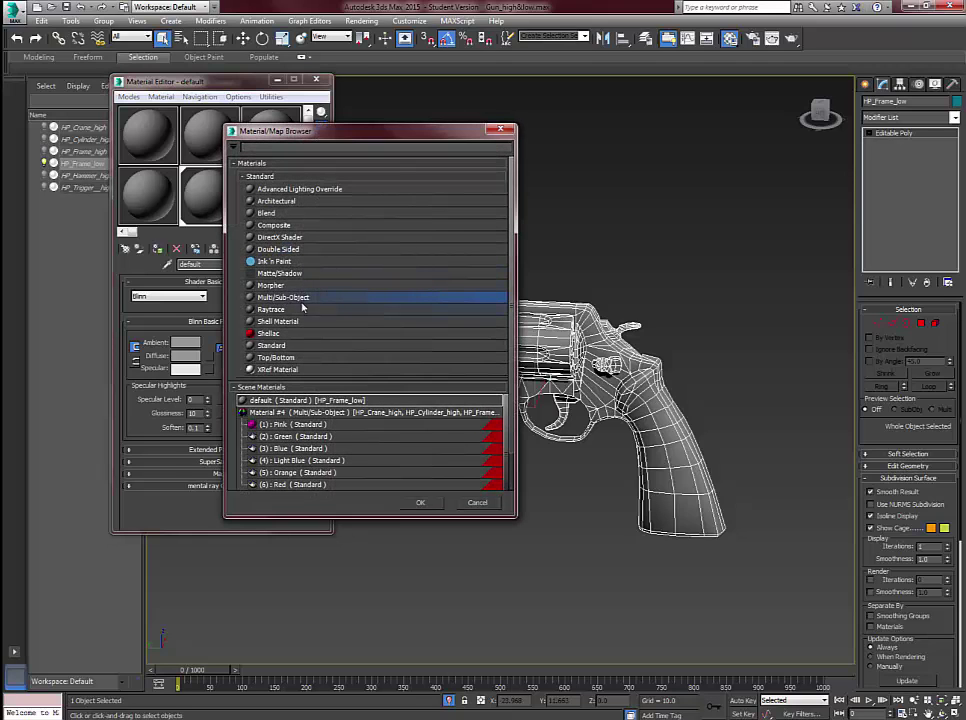
double_click(297, 301)
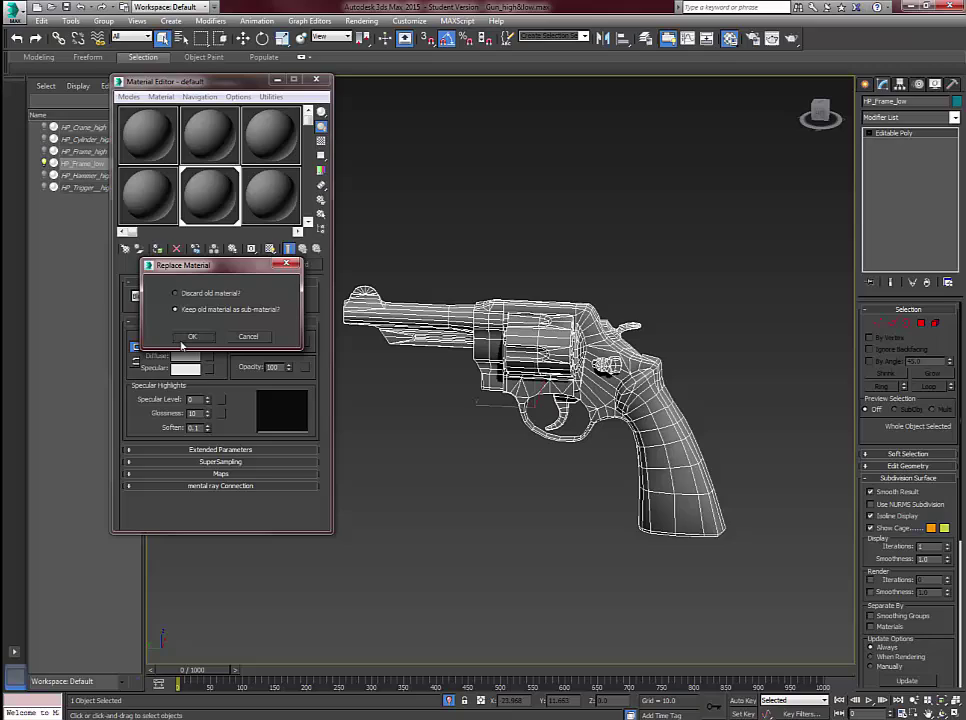
left_click(190, 337)
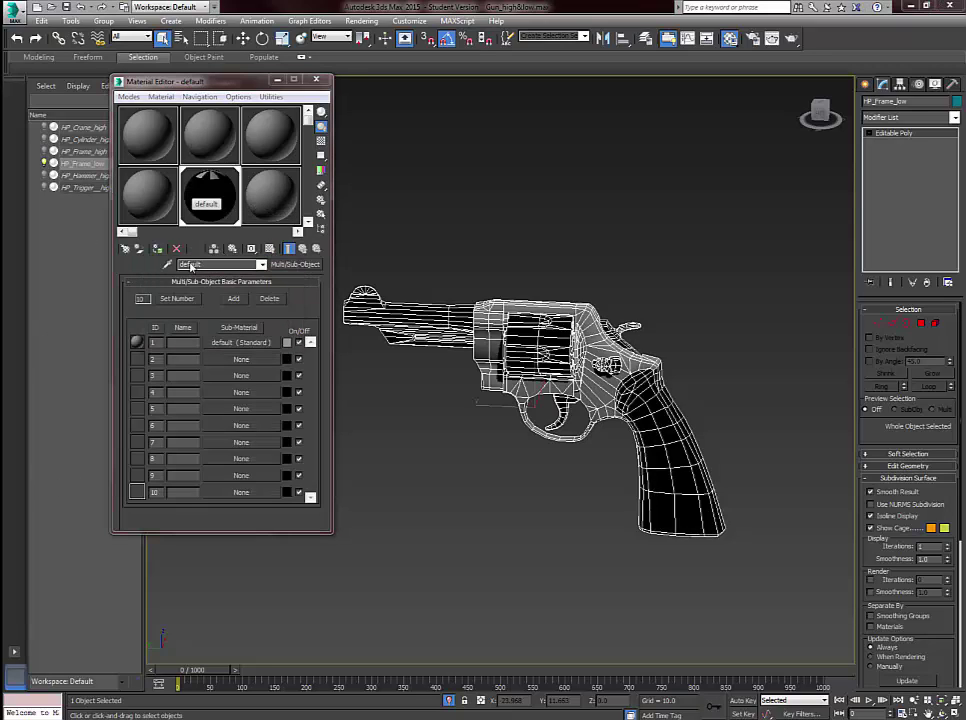
- Set the diffuse colour of sub-material 1 to green (RGB 45, 200, 45) and name it green
left_click(228, 343)
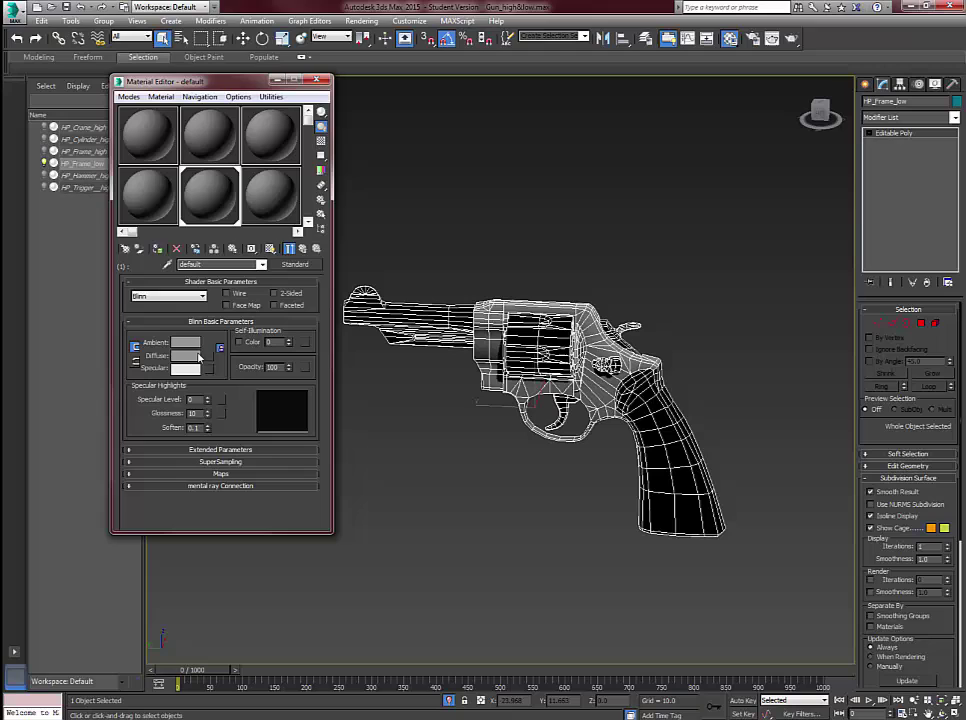
left_click(193, 357)
left_click(410, 225)
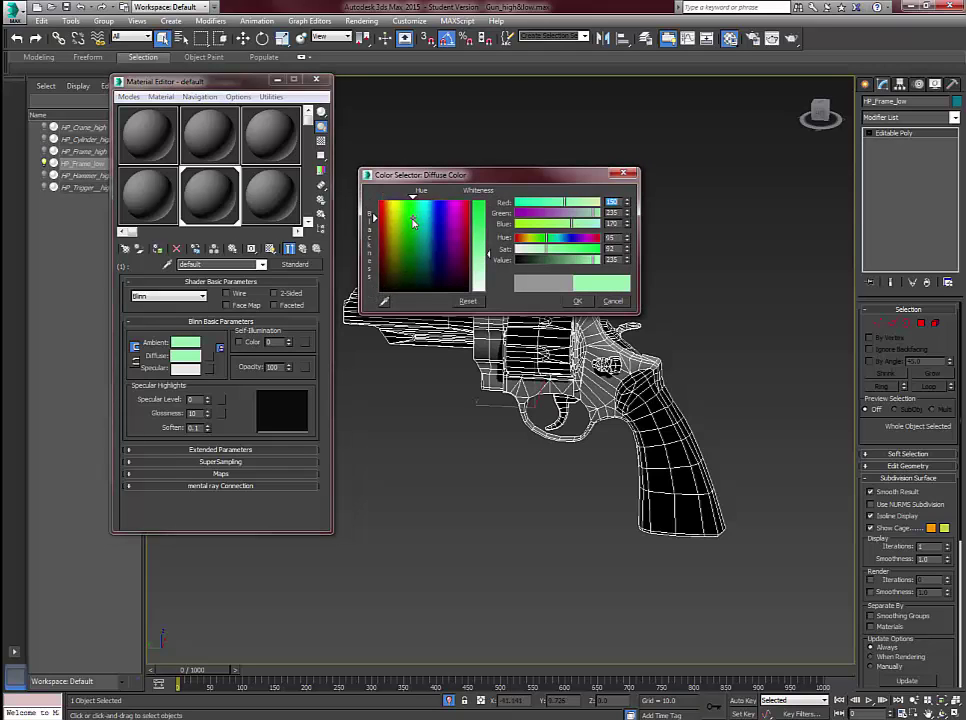
left_click(475, 216)
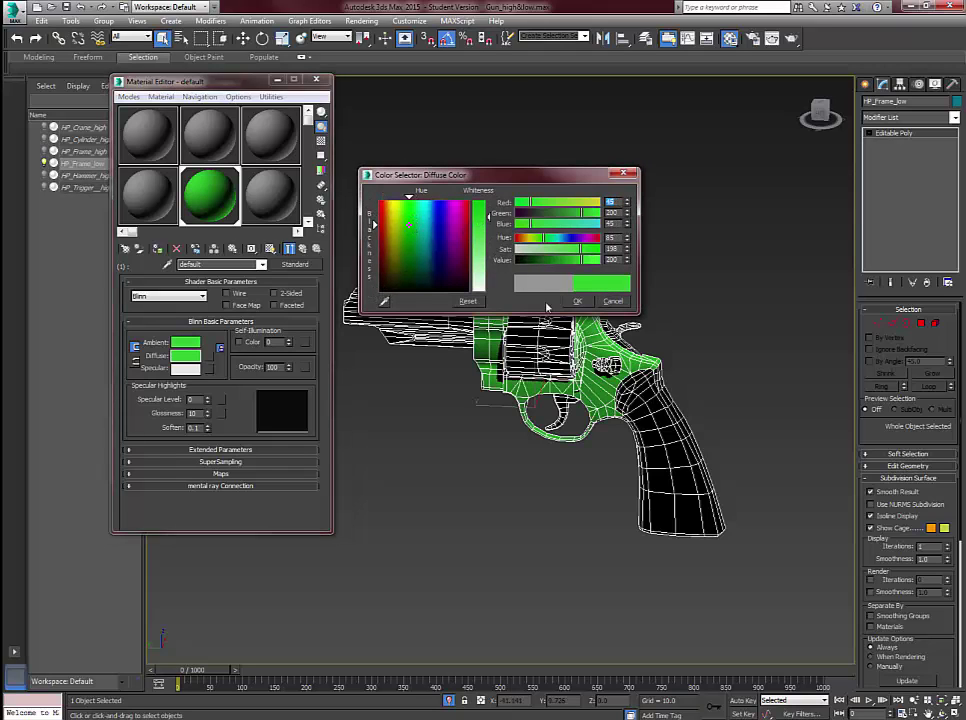
left_click(578, 301)
left_click_drag(216, 264, 90, 238)
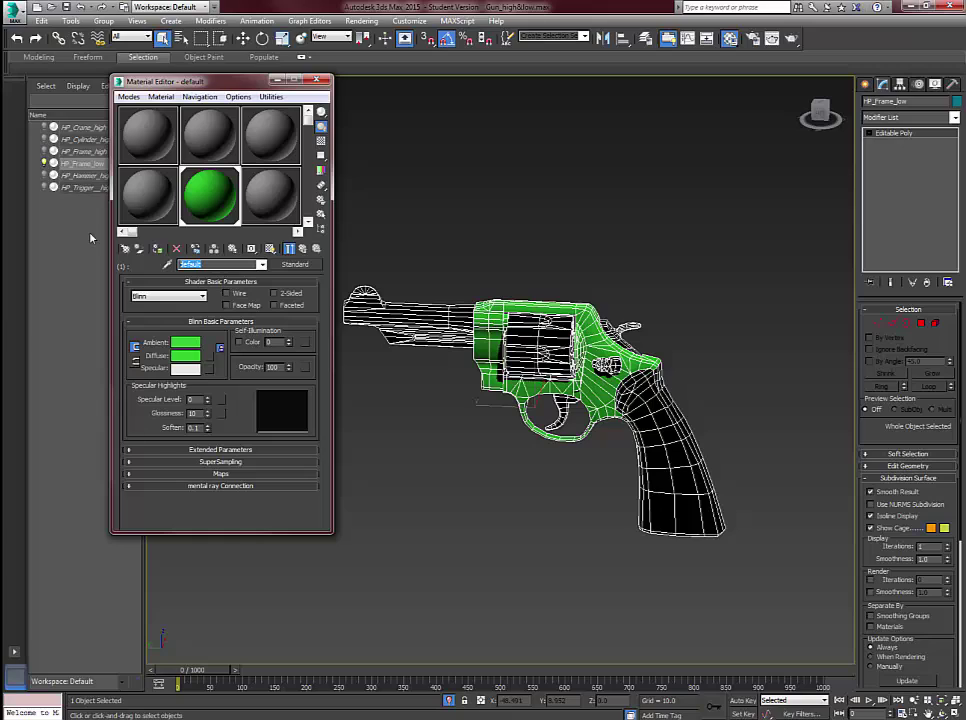
type("gree")
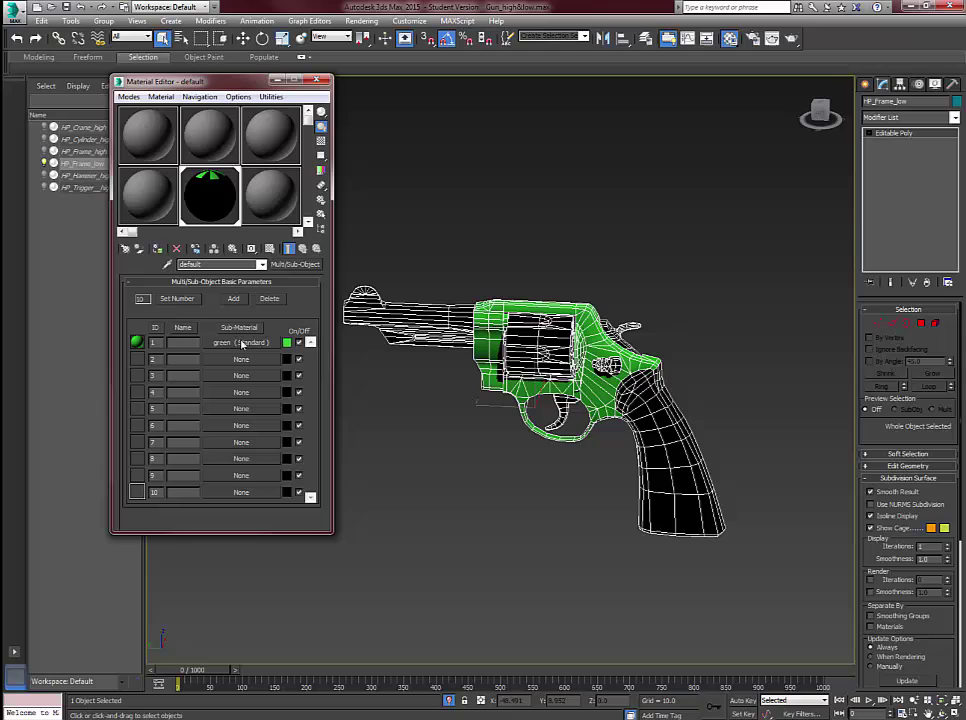
- Copy the green sub-material to ID 2, set its diffuse colour to blue (RGB 63, 45, 198) and name it blue
left_click_drag(245, 342, 246, 359)
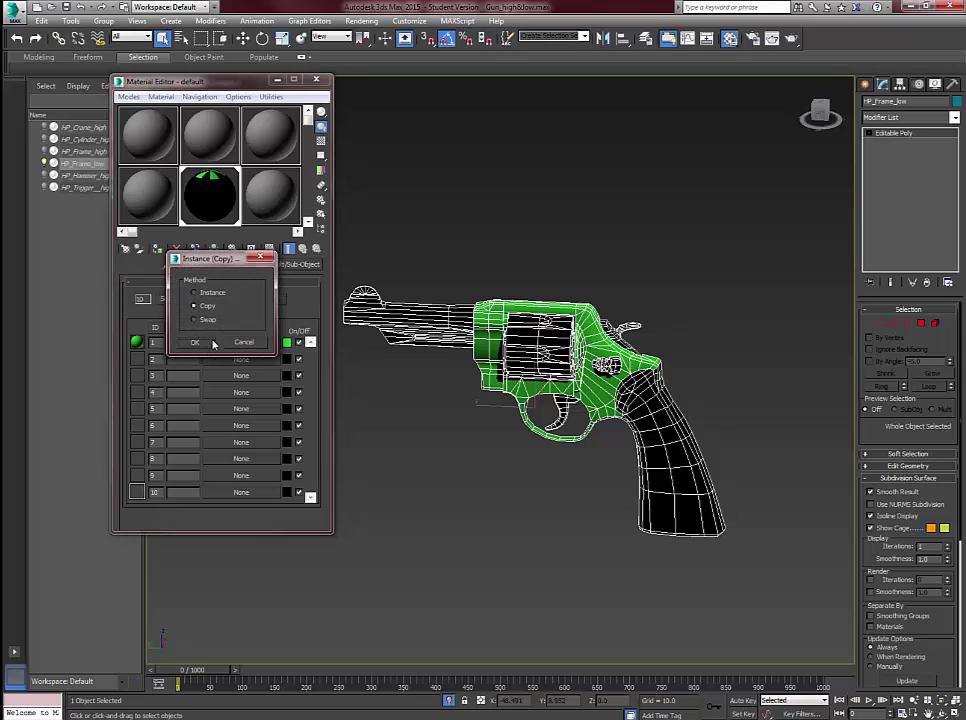
left_click(213, 343)
left_click(241, 360)
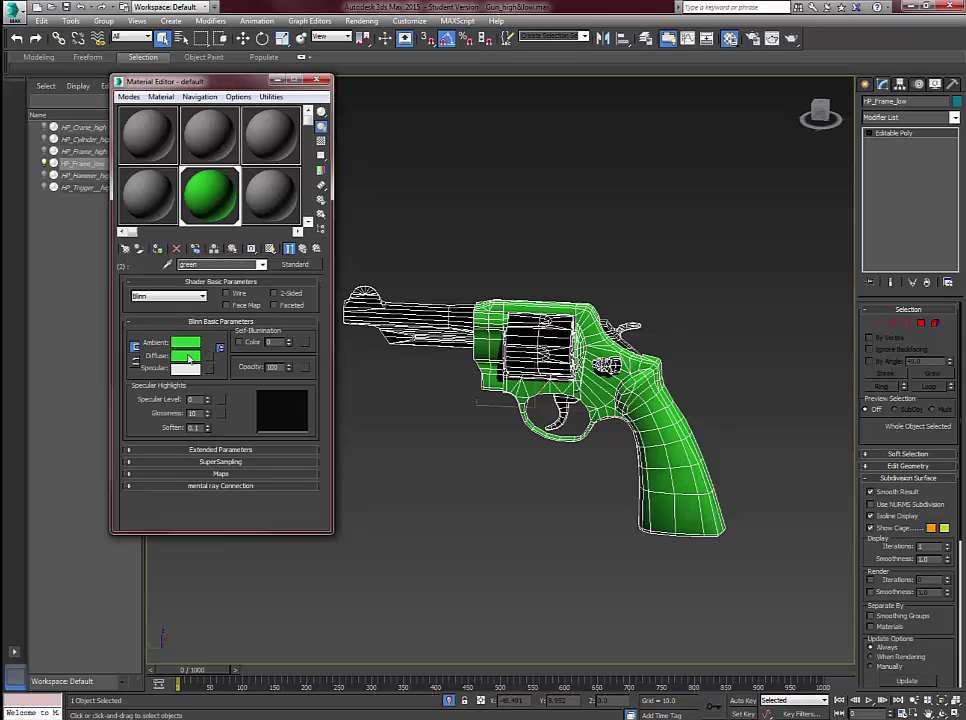
left_click(188, 357)
left_click(443, 230)
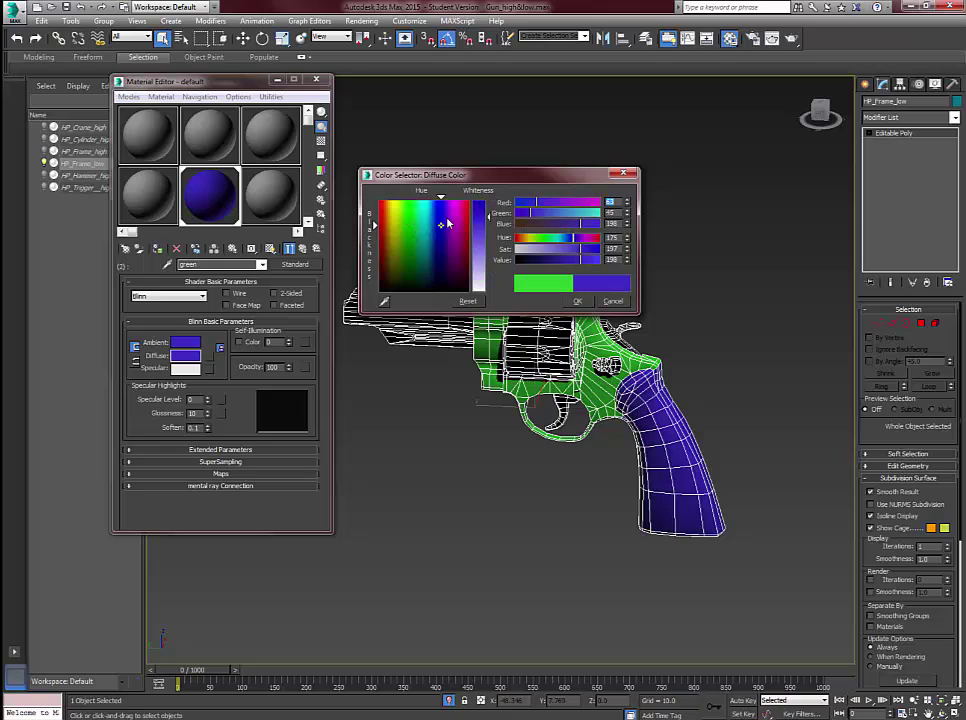
left_click(577, 301)
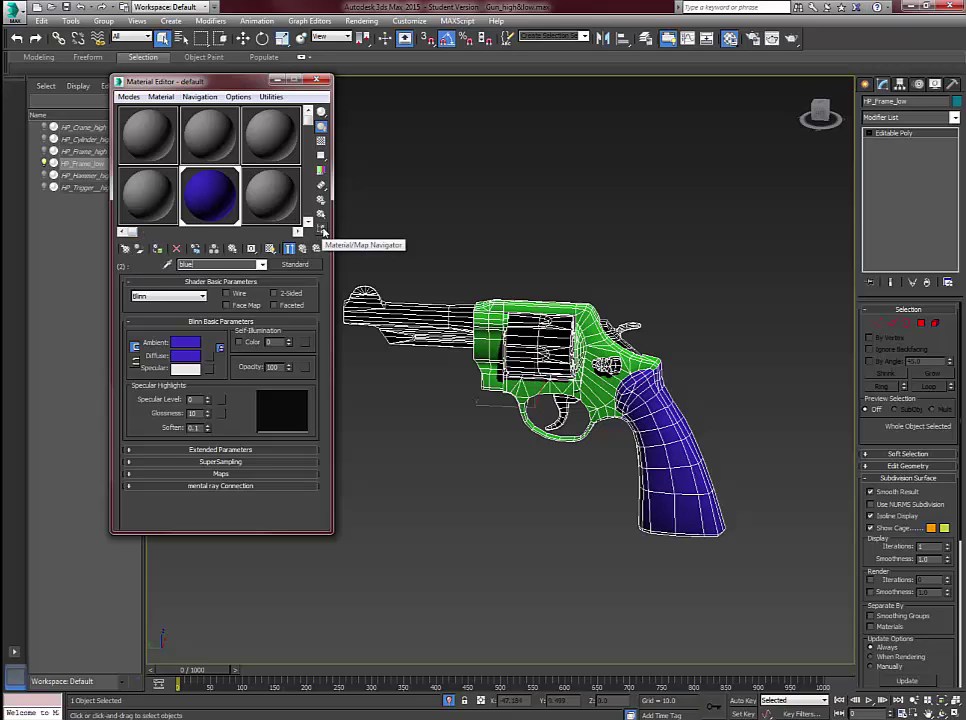
- Open the Material/Map Navigator, return to the parent material and copy the blue sub-material to ID 3
left_click(322, 230)
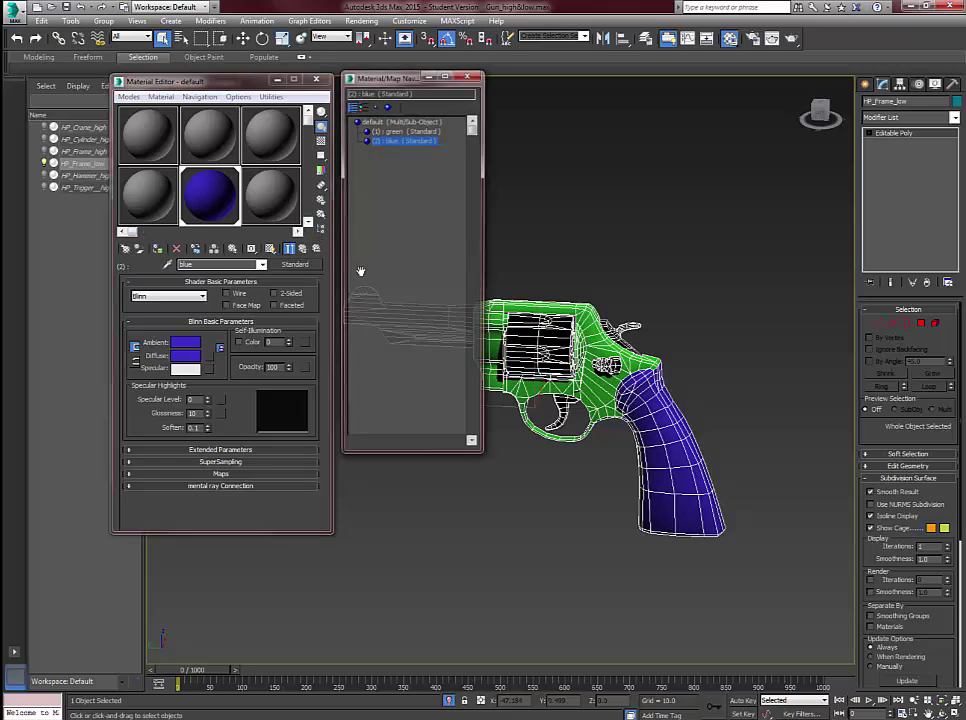
left_click(400, 120)
left_click_drag(229, 366, 231, 379)
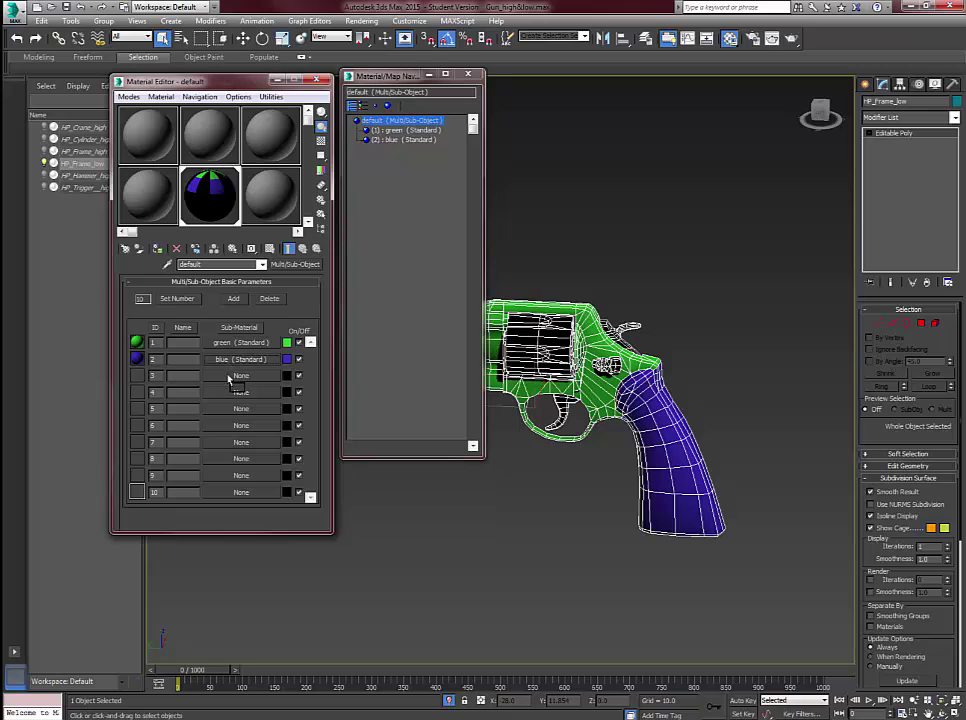
left_click(198, 340)
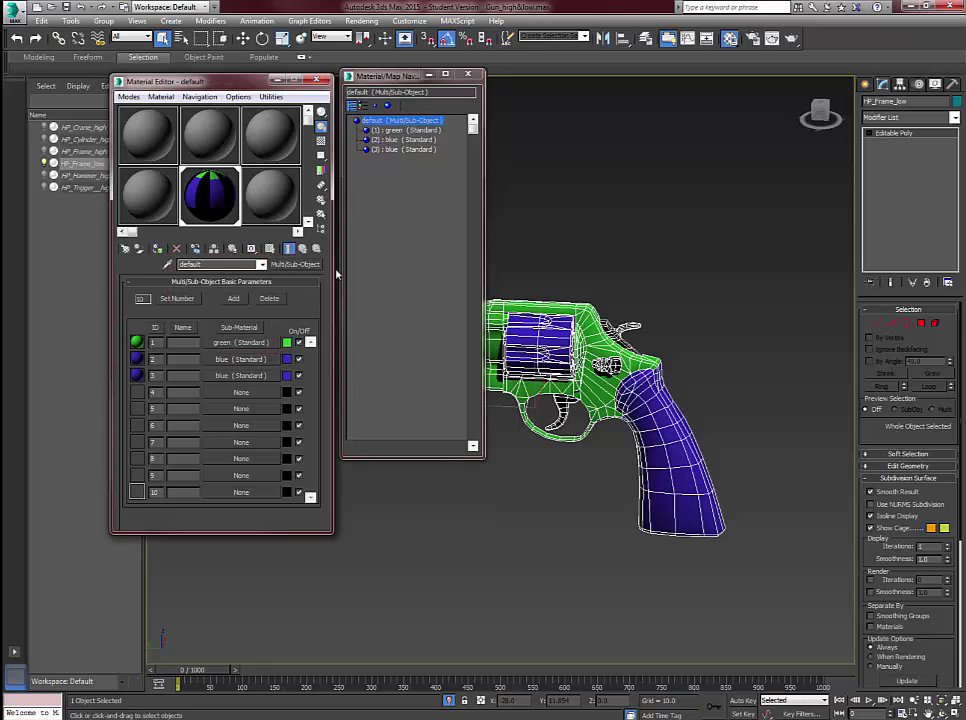
- Rename sub-material 3 as light blue and set its diffuse colour to RGB 45, 179, 229
left_click(400, 149)
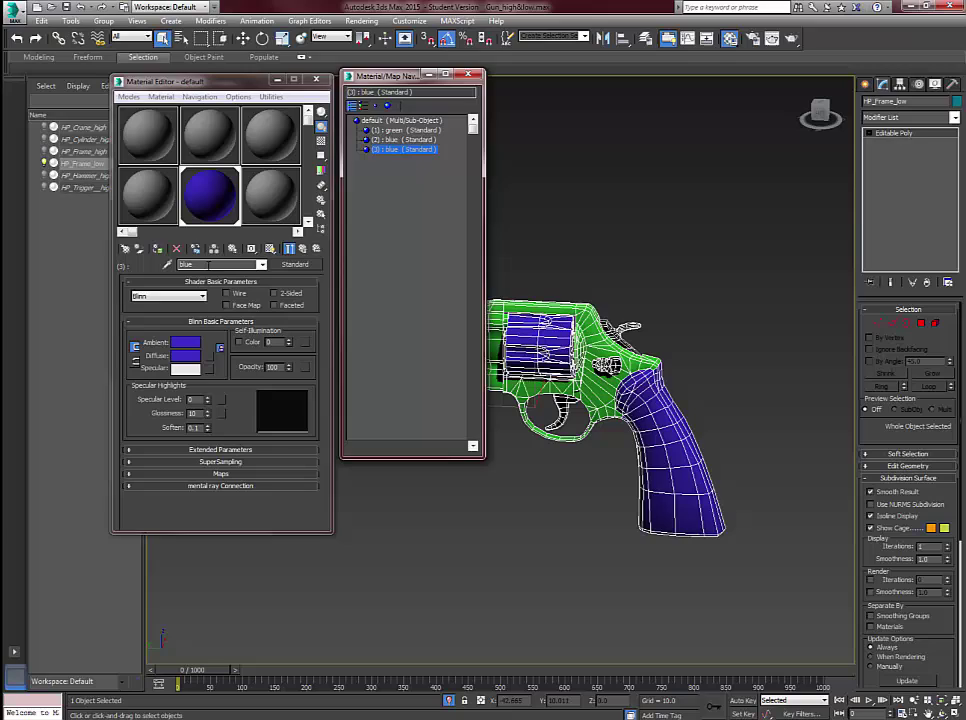
type("light")
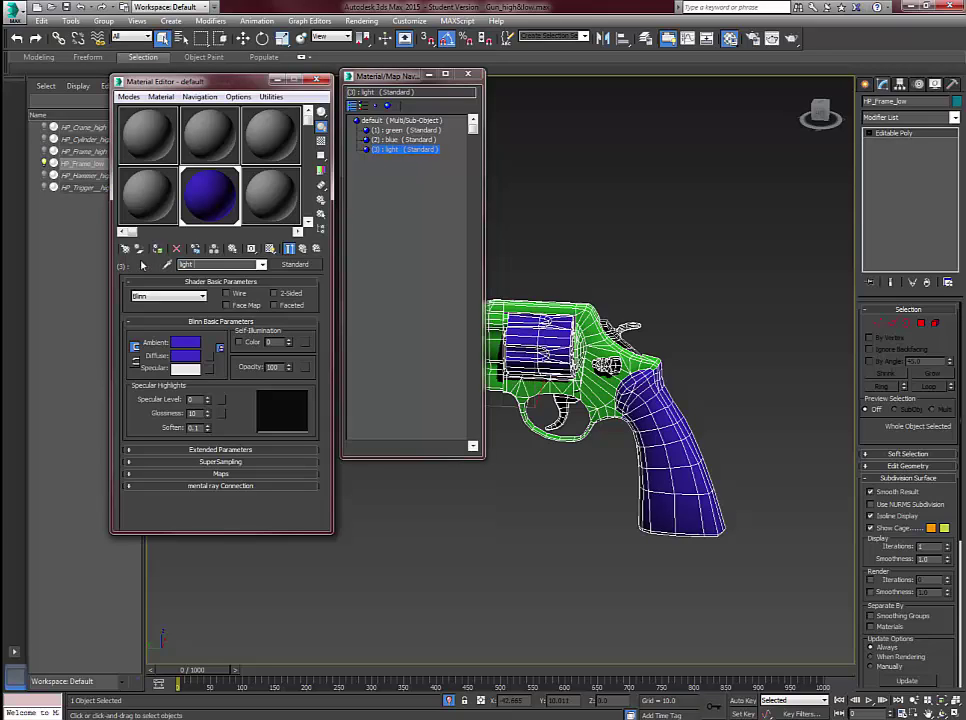
type(" blue")
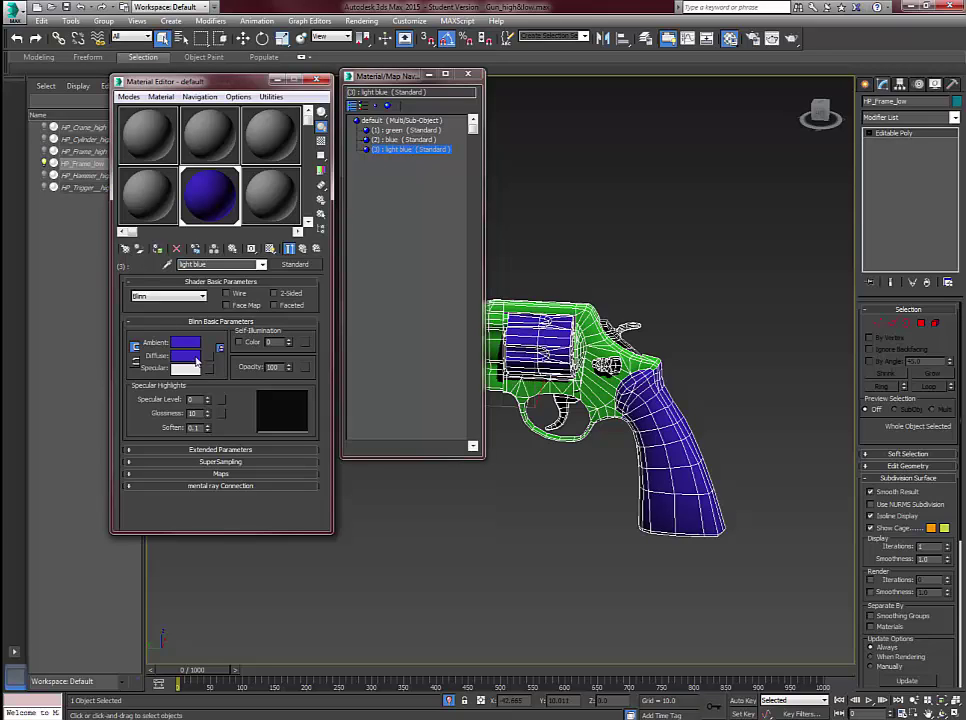
left_click(185, 355)
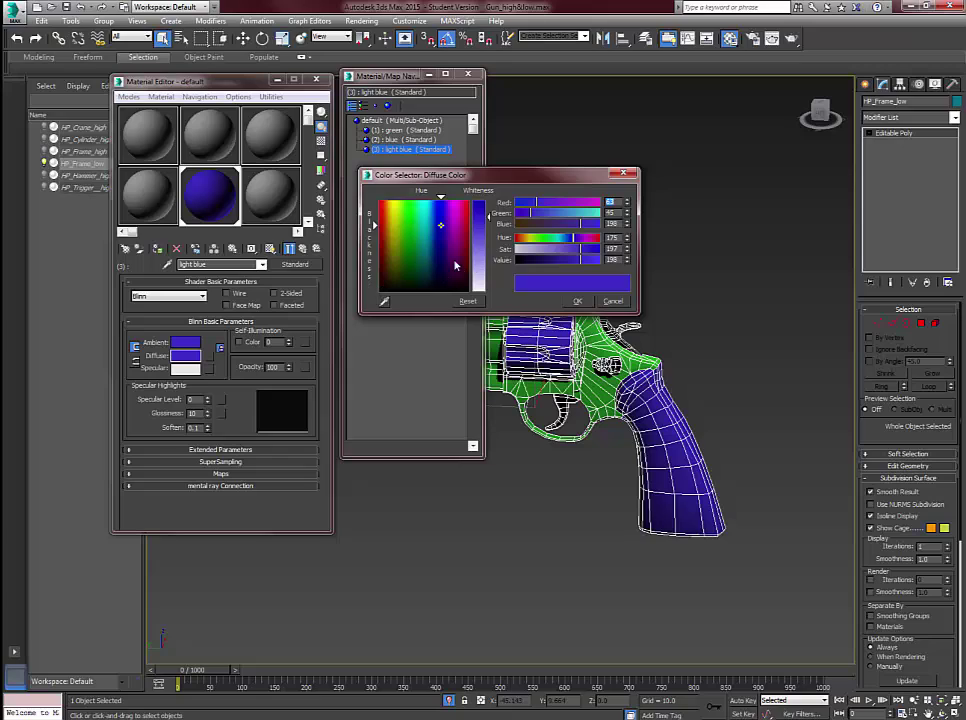
left_click(424, 219)
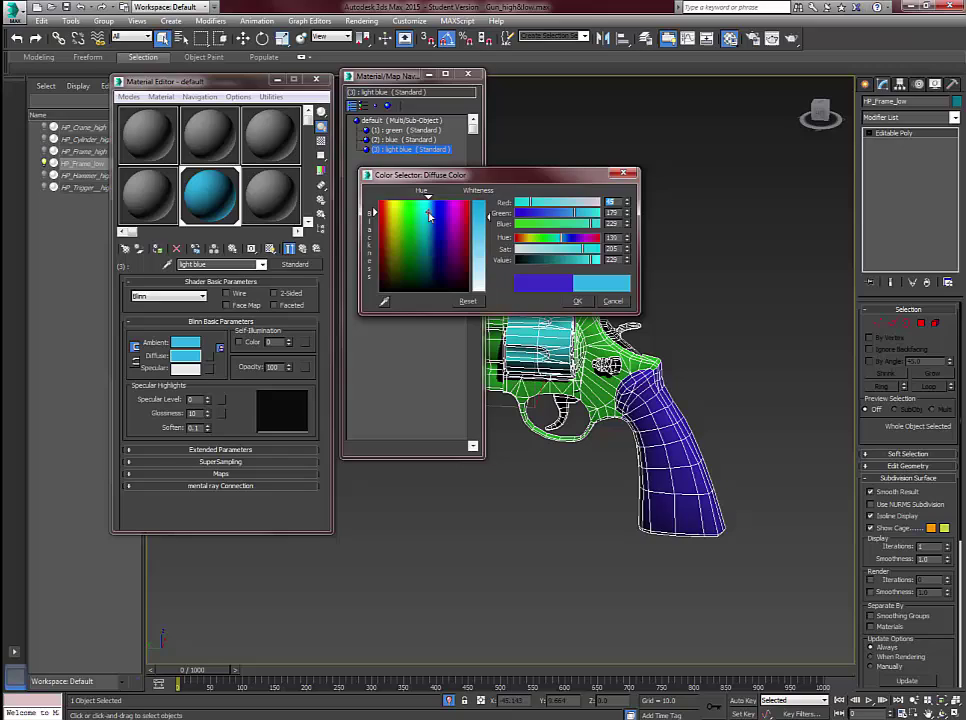
left_click(577, 301)
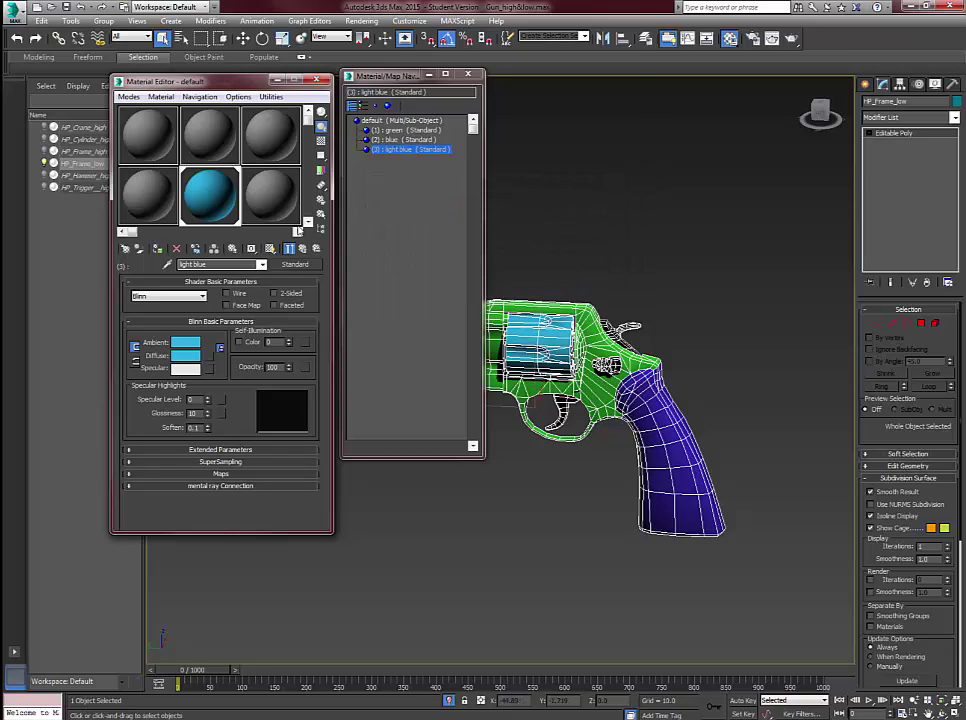
- Return to the parent material and copy the light blue sub-material to IDs 4, 5, 6 and 7
left_click(302, 248)
left_click_drag(231, 376, 240, 392)
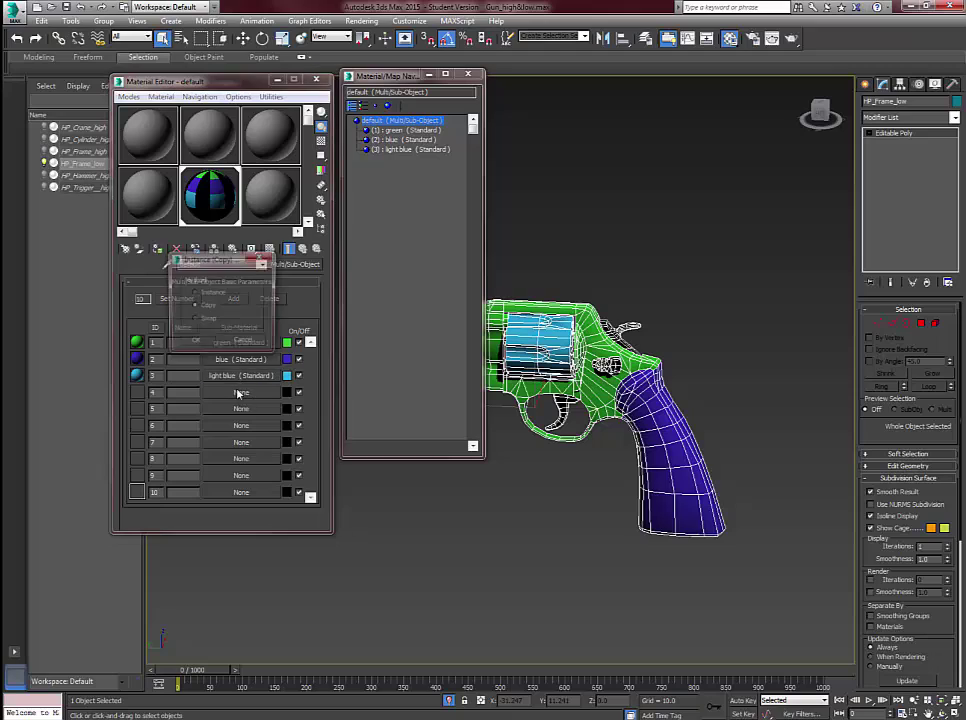
left_click(196, 342)
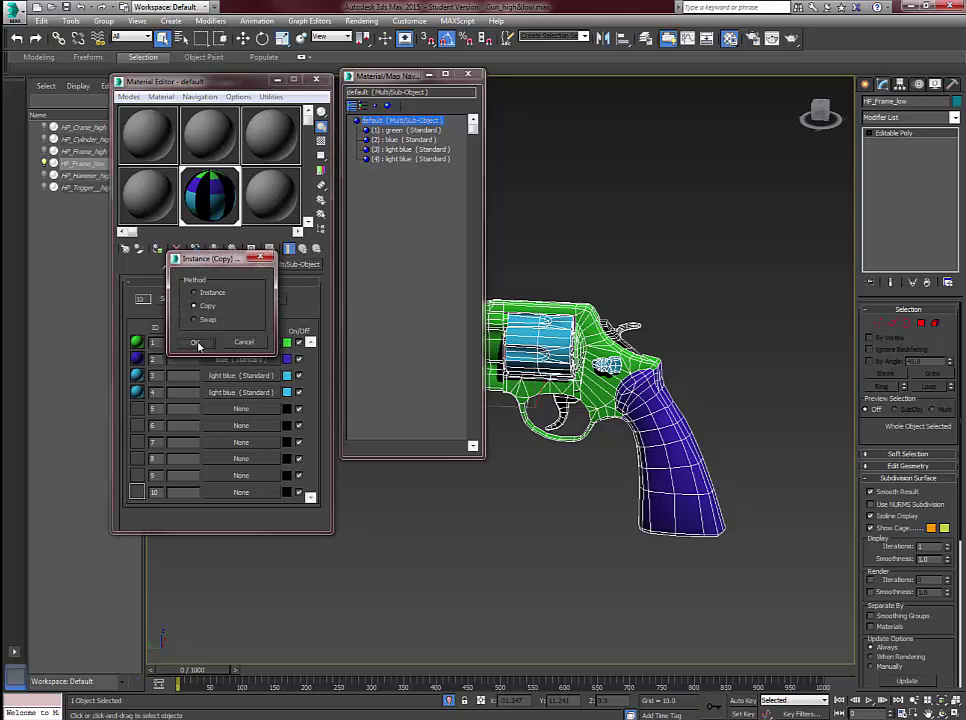
left_click(197, 343)
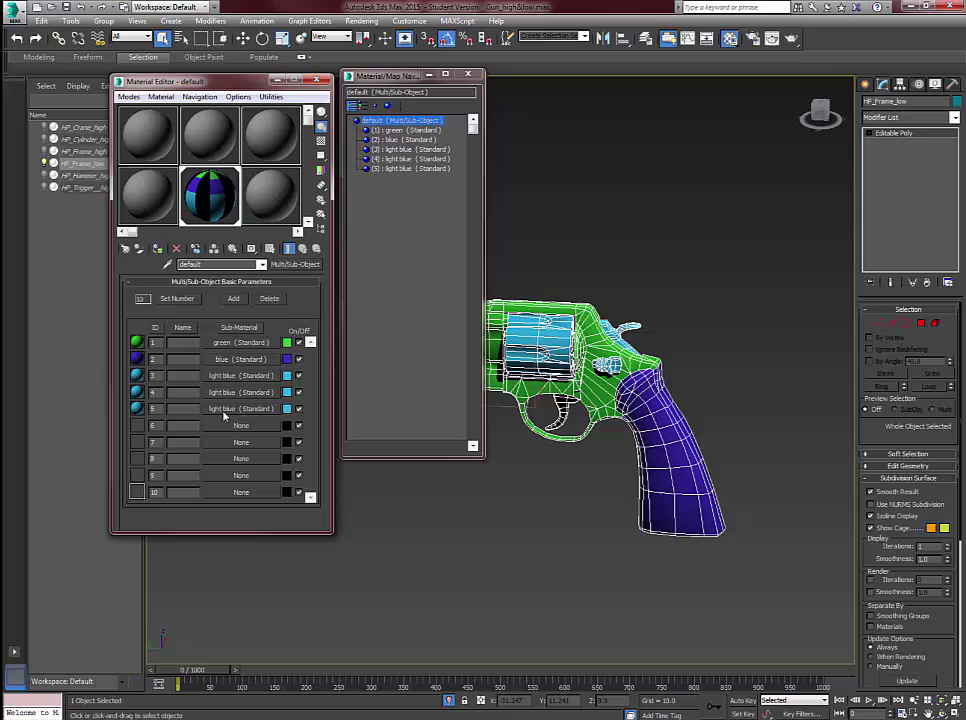
left_click_drag(222, 413, 237, 444)
left_click(196, 342)
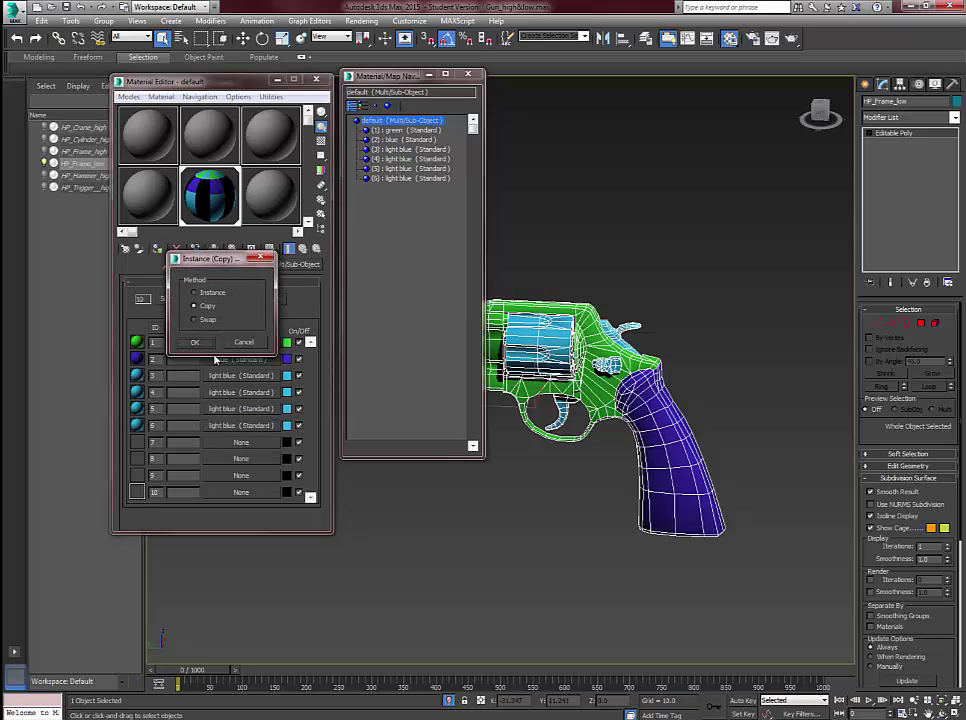
left_click(196, 342)
left_click(195, 342)
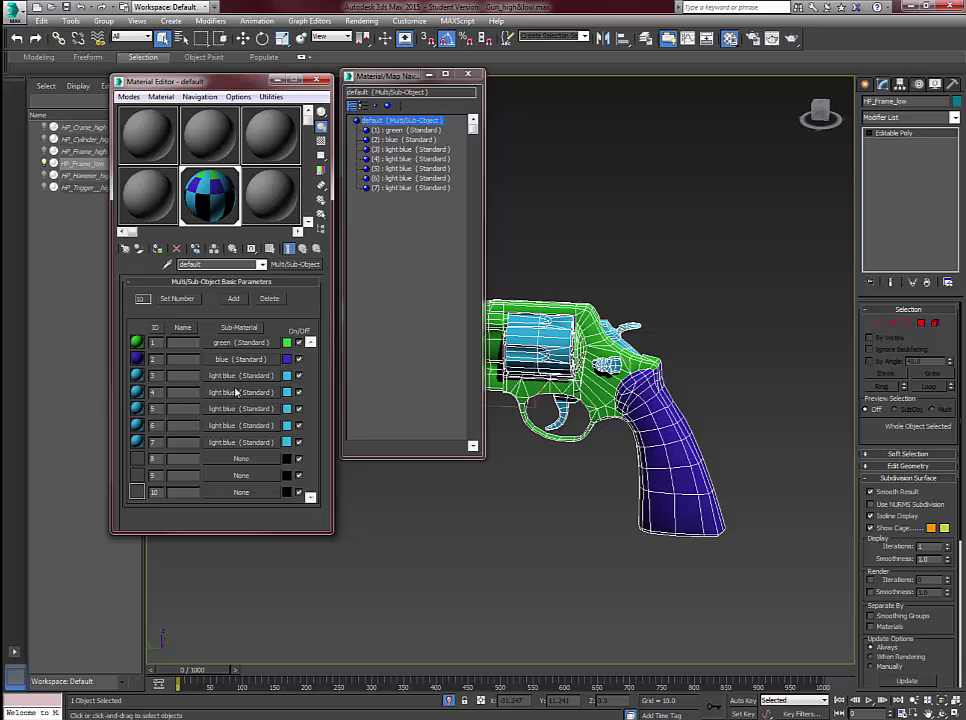
- Set the diffuse colour of sub-material 4 to yellow and rename it Yellow
left_click(229, 393)
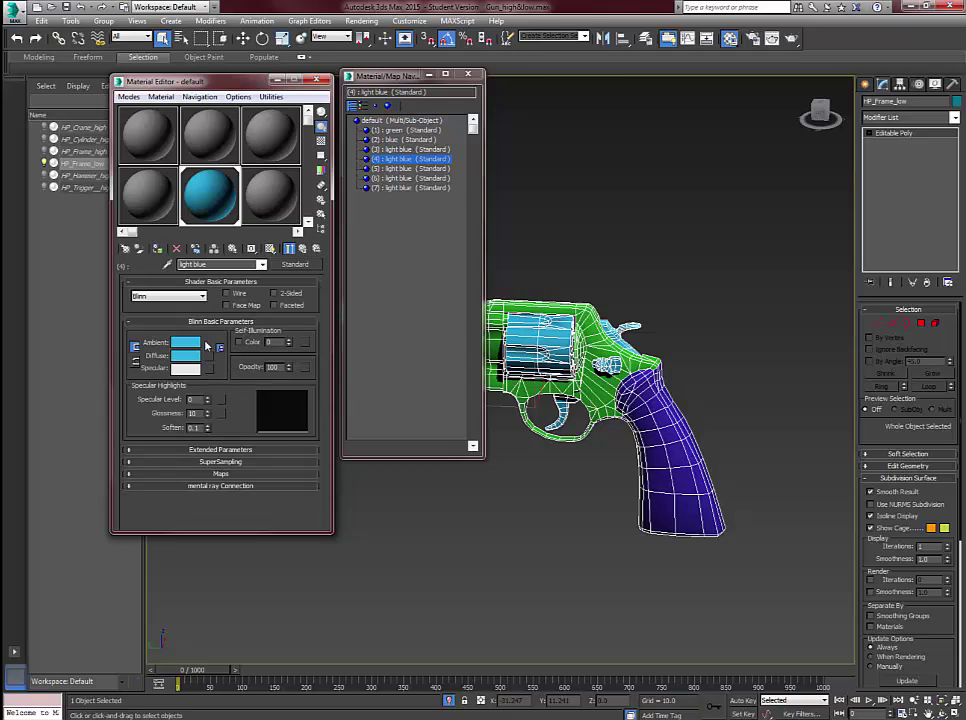
left_click(188, 356)
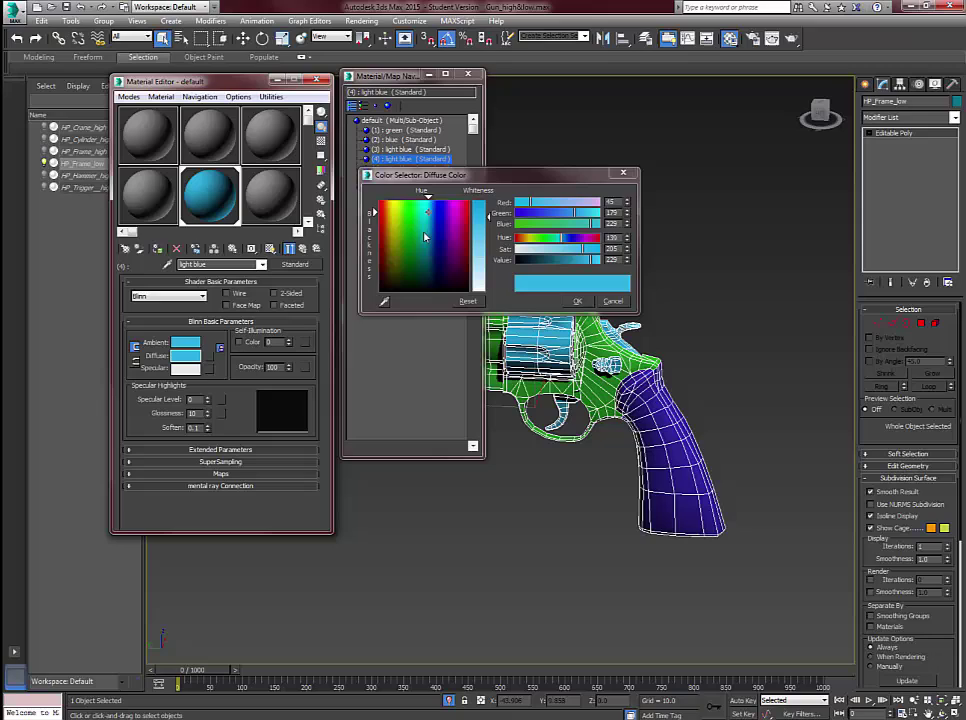
left_click(394, 210)
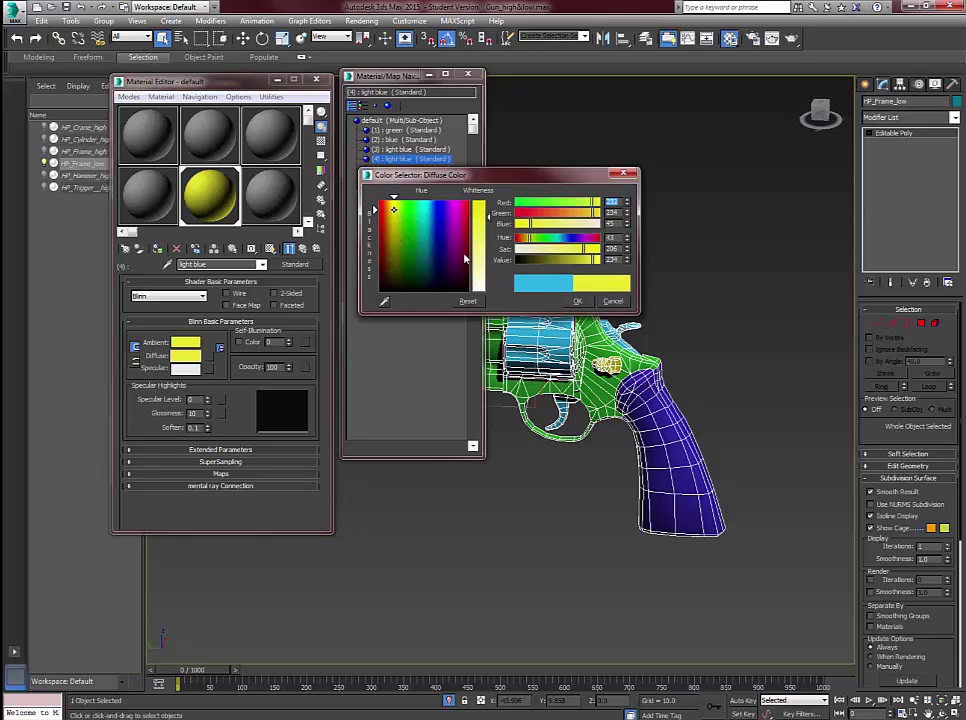
left_click(579, 301)
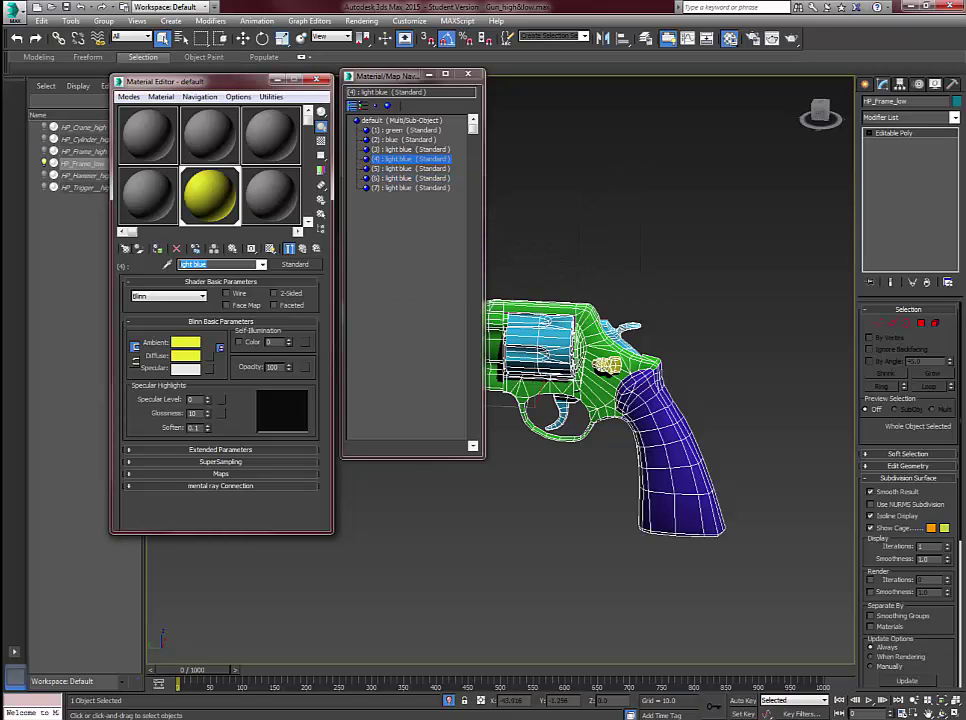
type("Ye")
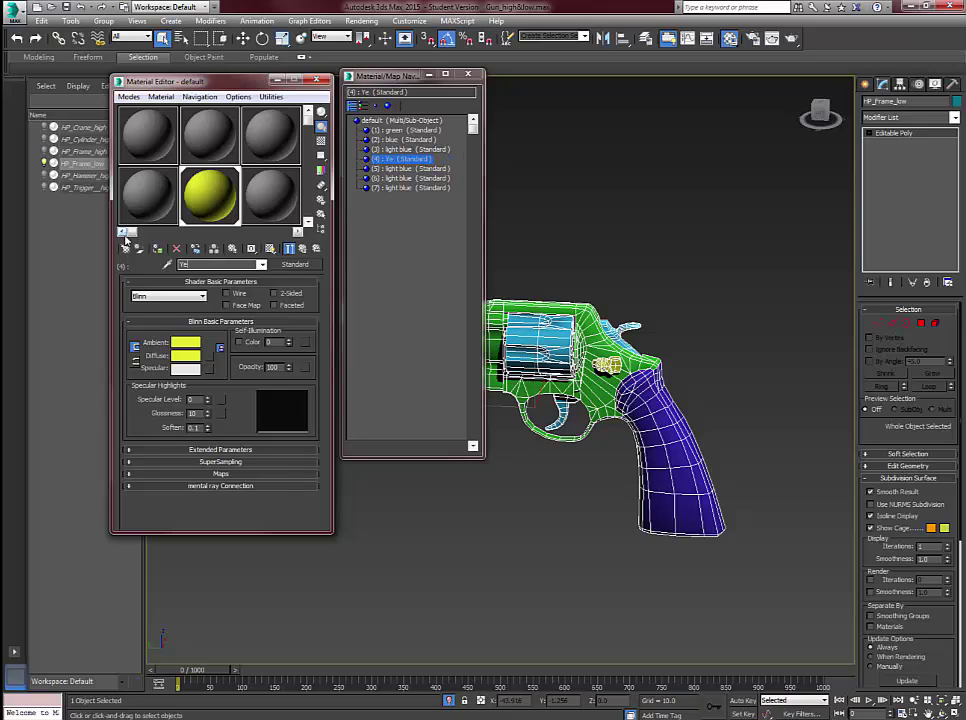
type("llow")
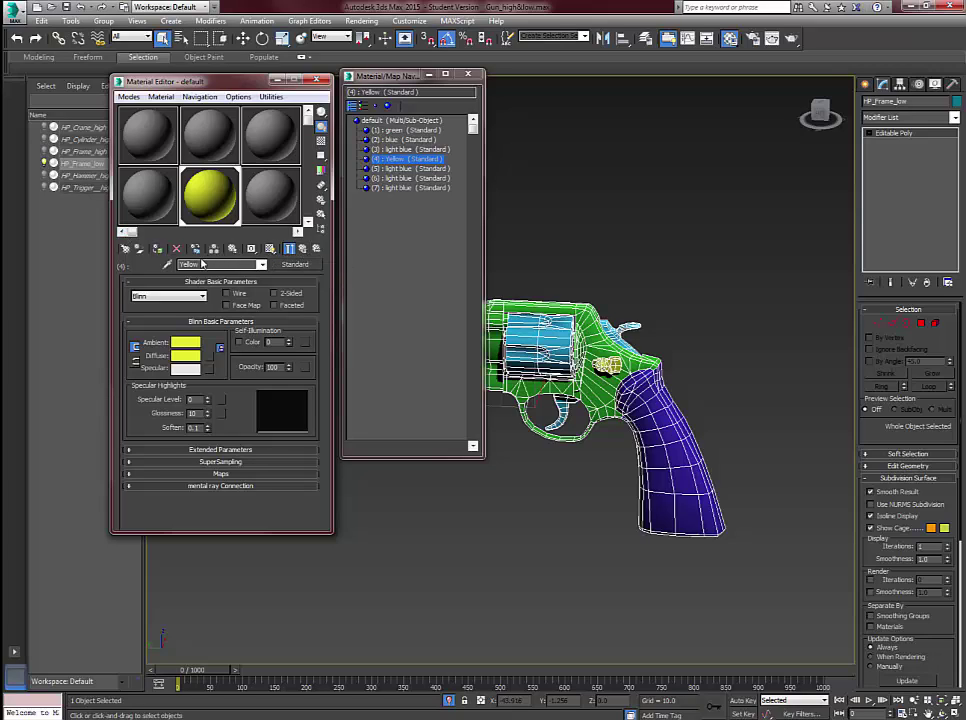
- Return to the parent material, open sub-material 5, set its diffuse colour to orange and rename it orange
left_click(304, 249)
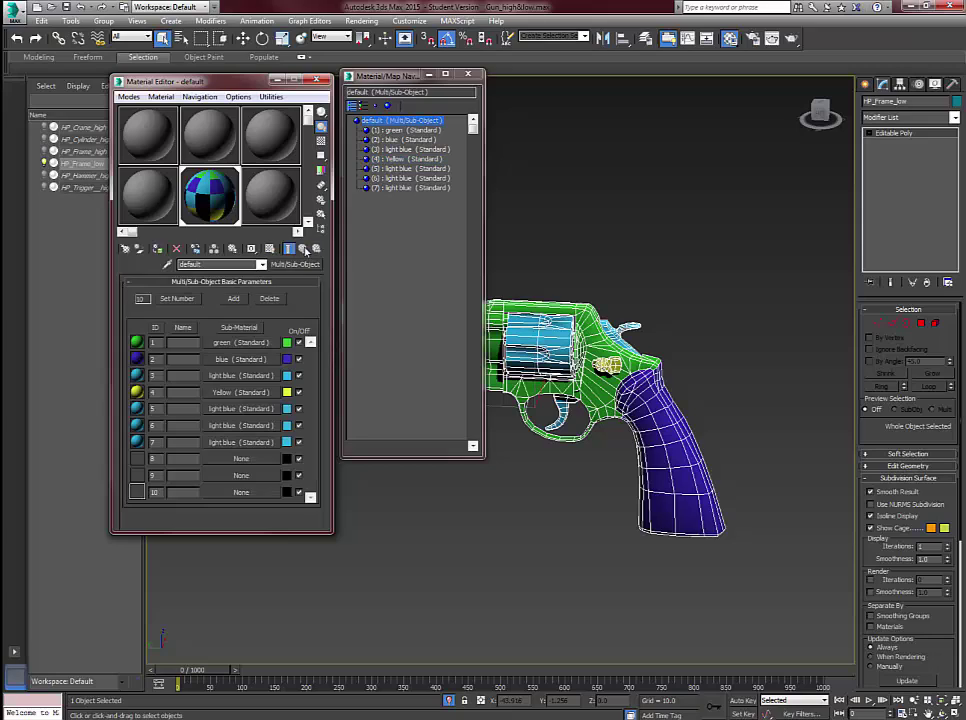
left_click(236, 409)
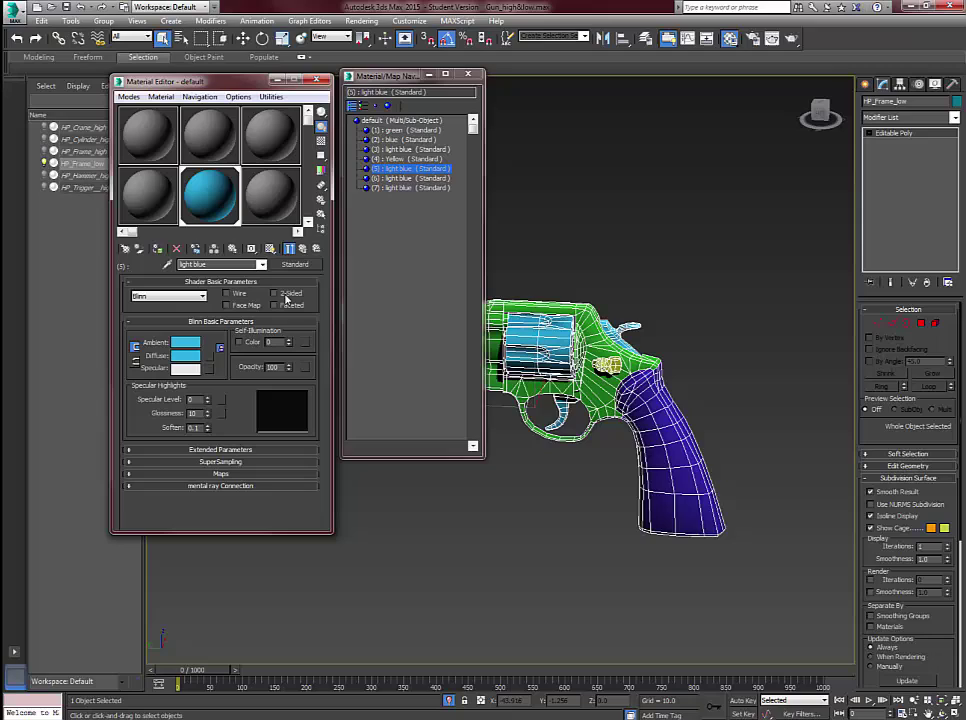
left_click(187, 355)
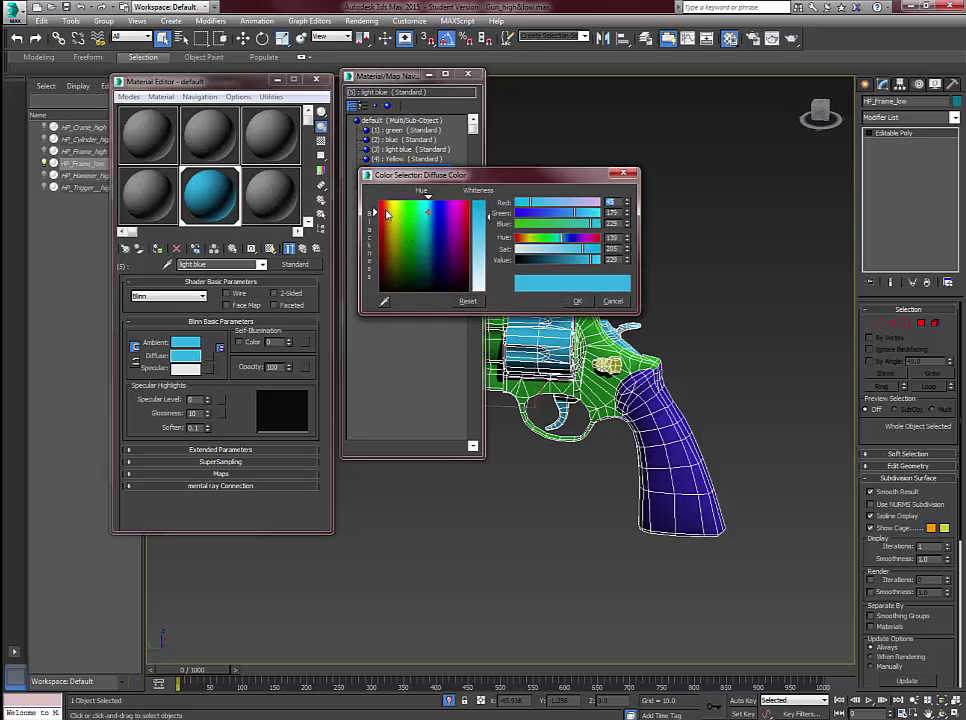
left_click_drag(386, 211, 386, 211)
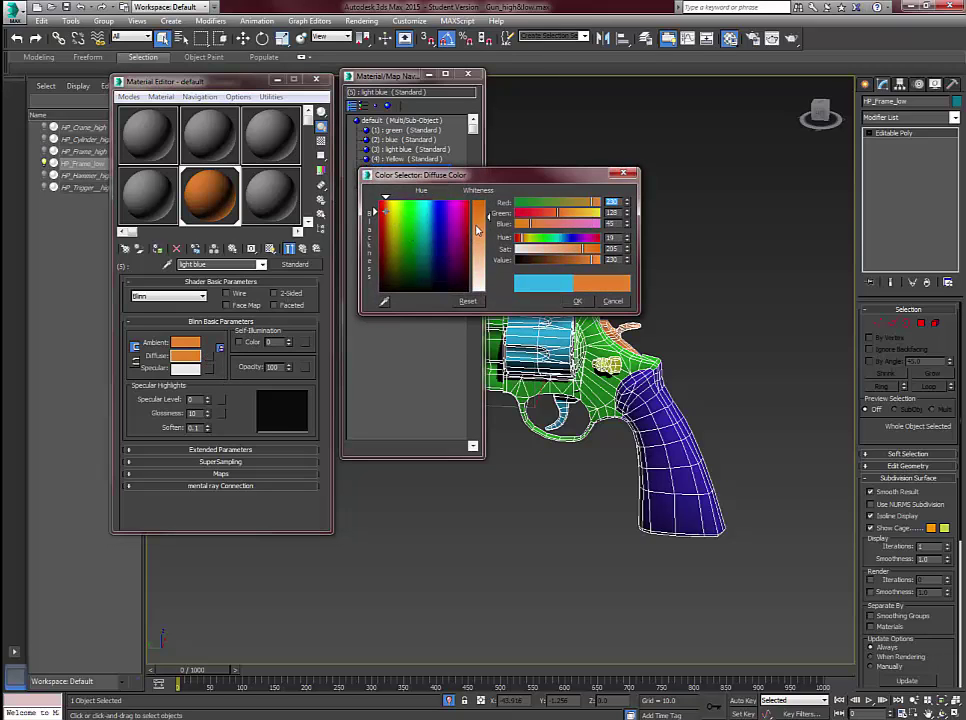
left_click(479, 208)
left_click(579, 301)
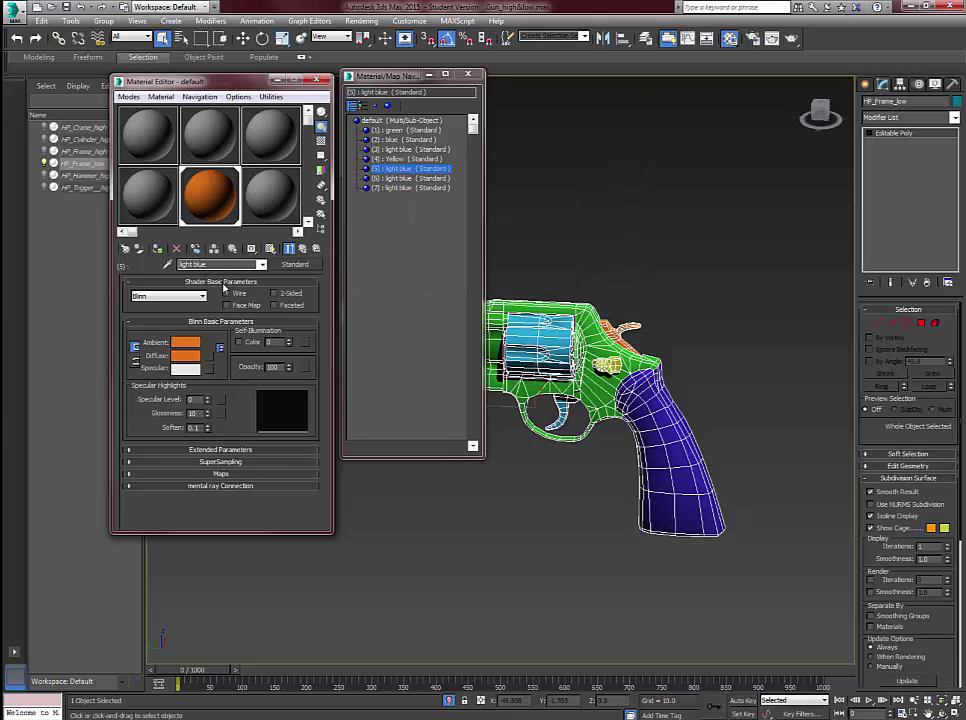
type("orange")
key("Return")
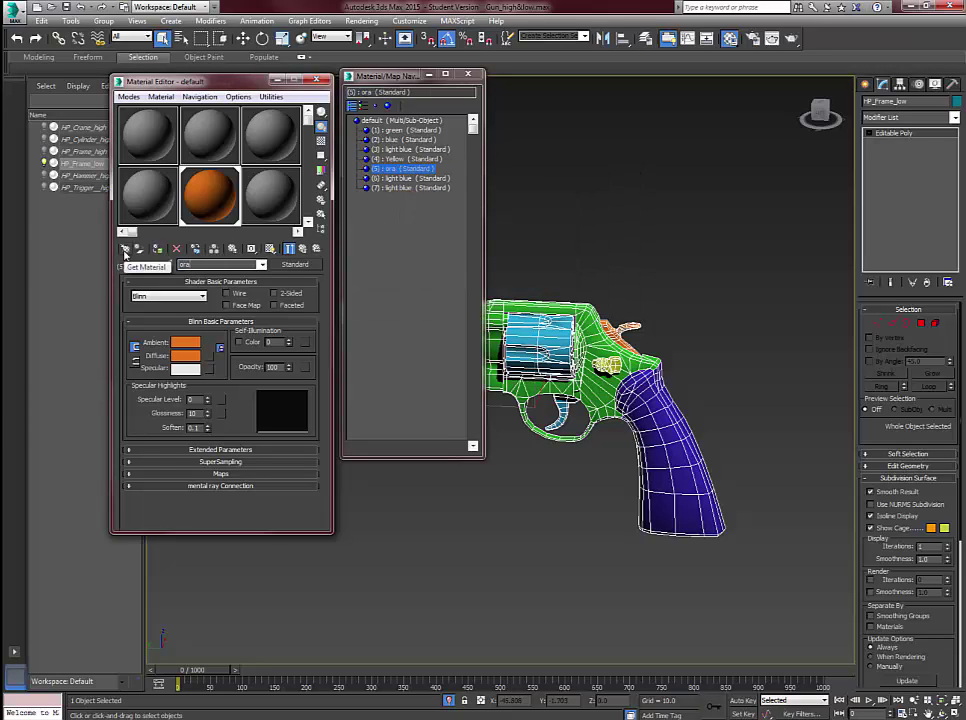
- Set the diffuse colour of sub-material 6 to RGB 151, 45, 137 and rename it purple
left_click(410, 178)
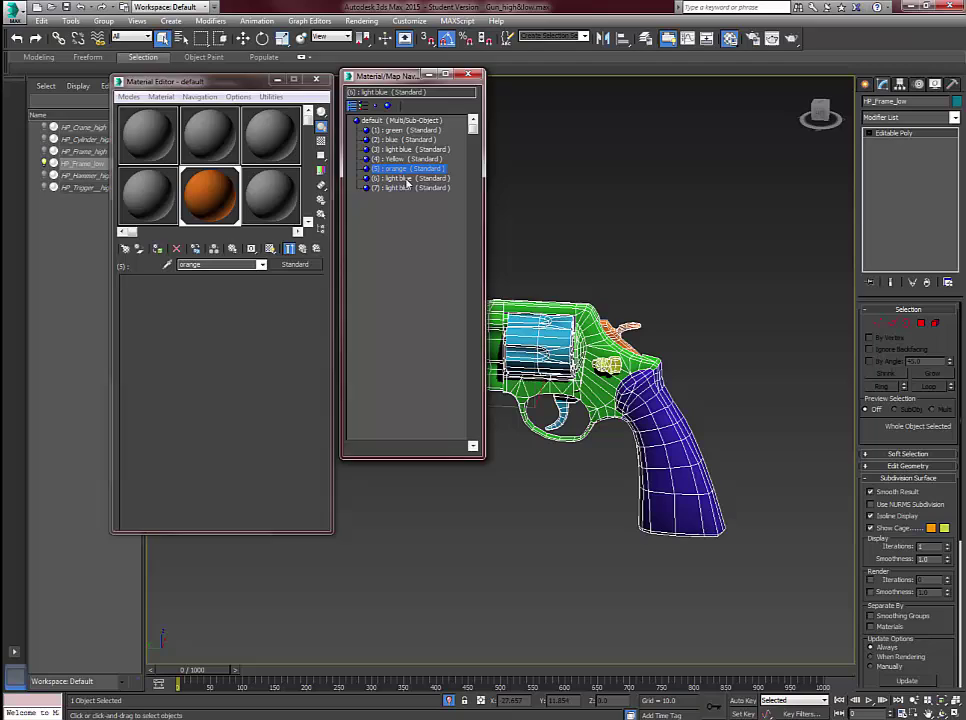
left_click(186, 355)
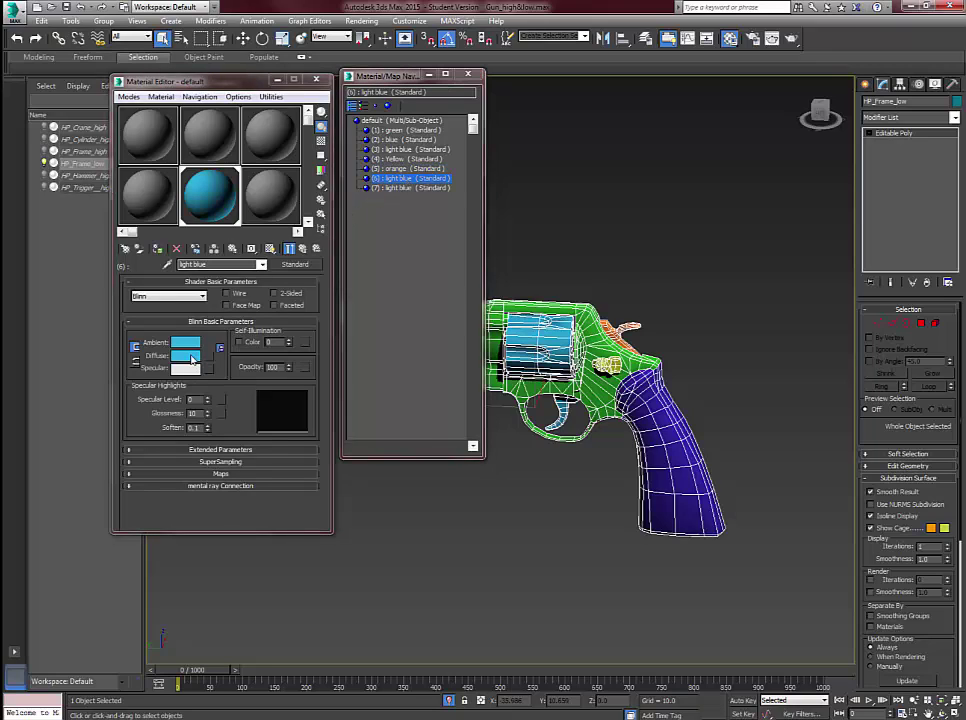
left_click(455, 246)
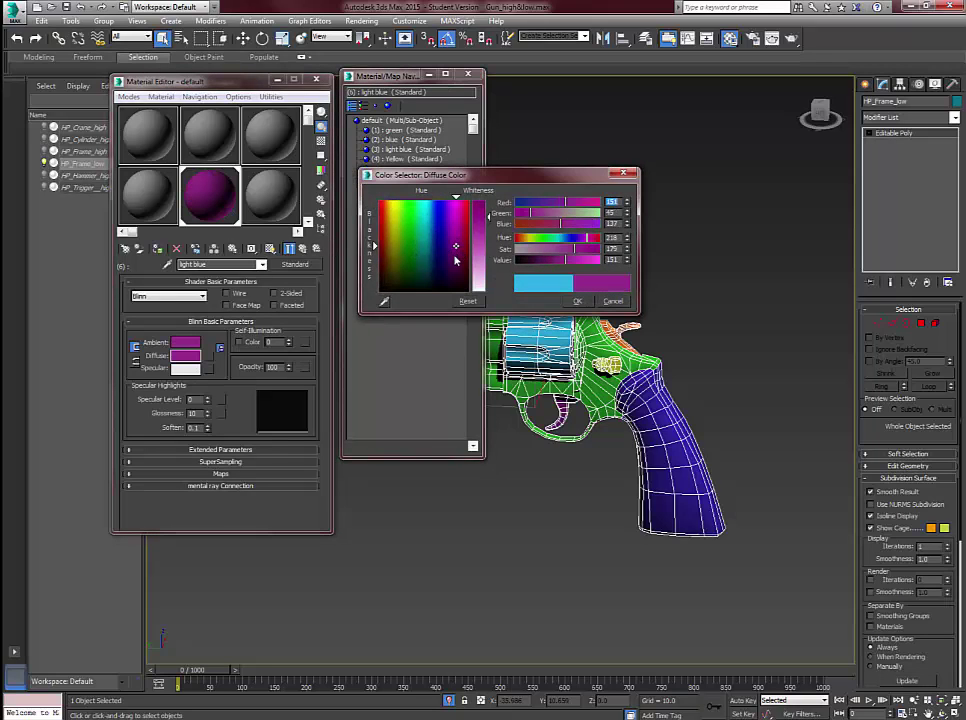
left_click(577, 302)
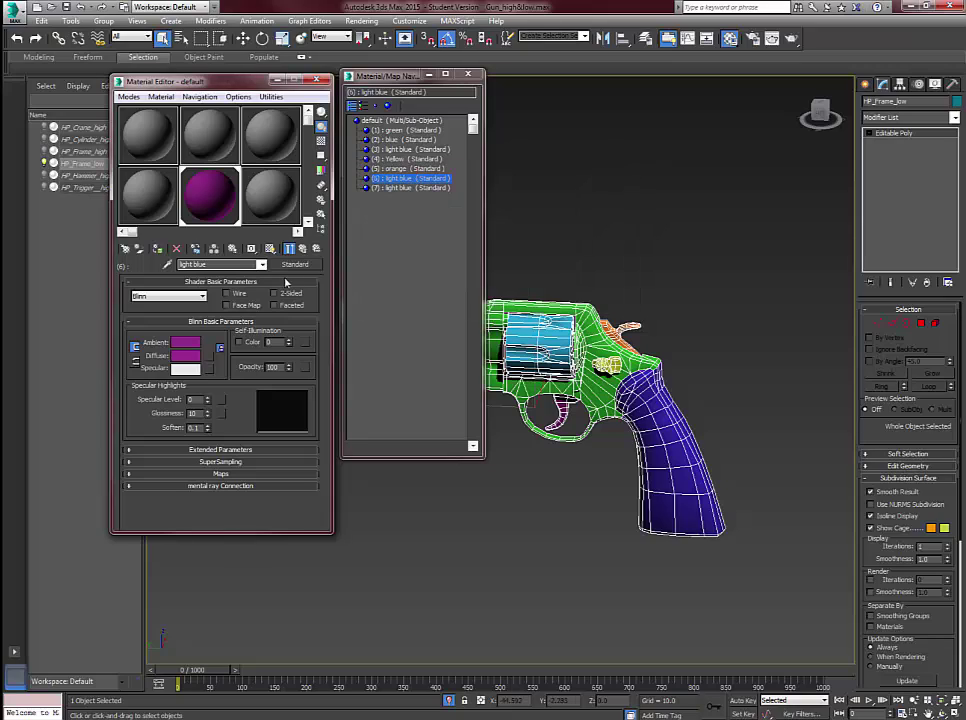
type("purple")
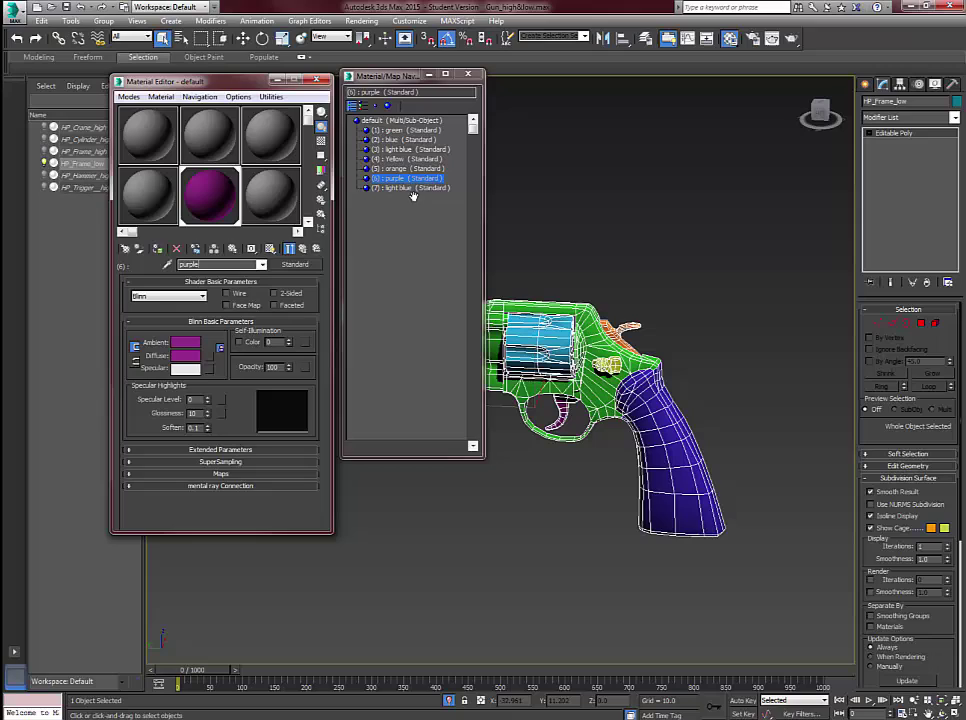
- Set the diffuse colour of sub-material 7 to RGB 190, 45, 185 and rename it pink
left_click(405, 188)
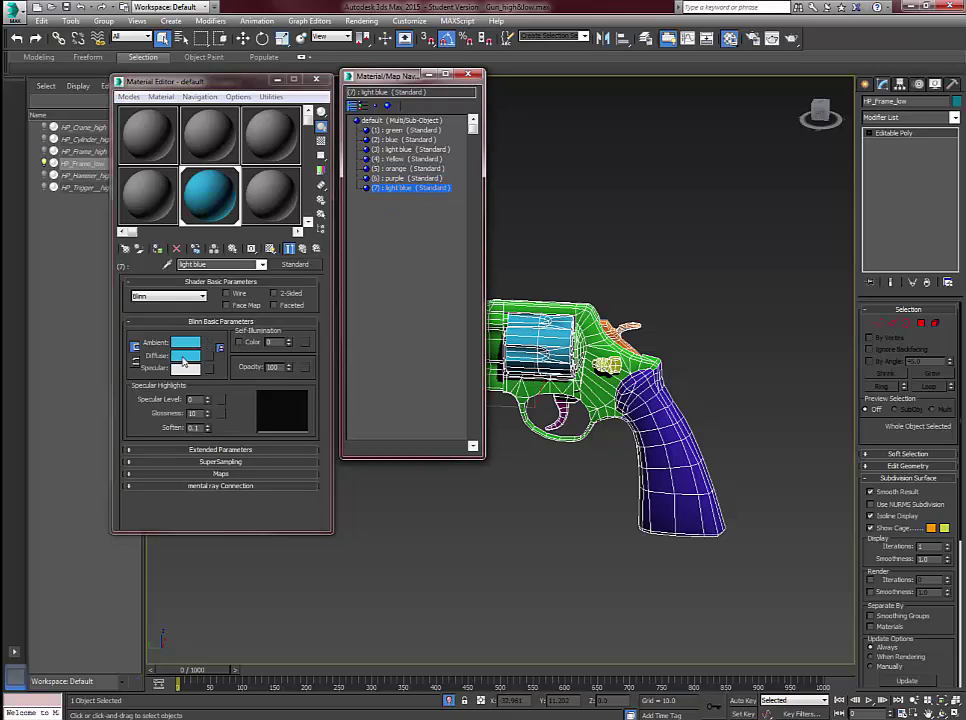
left_click(188, 356)
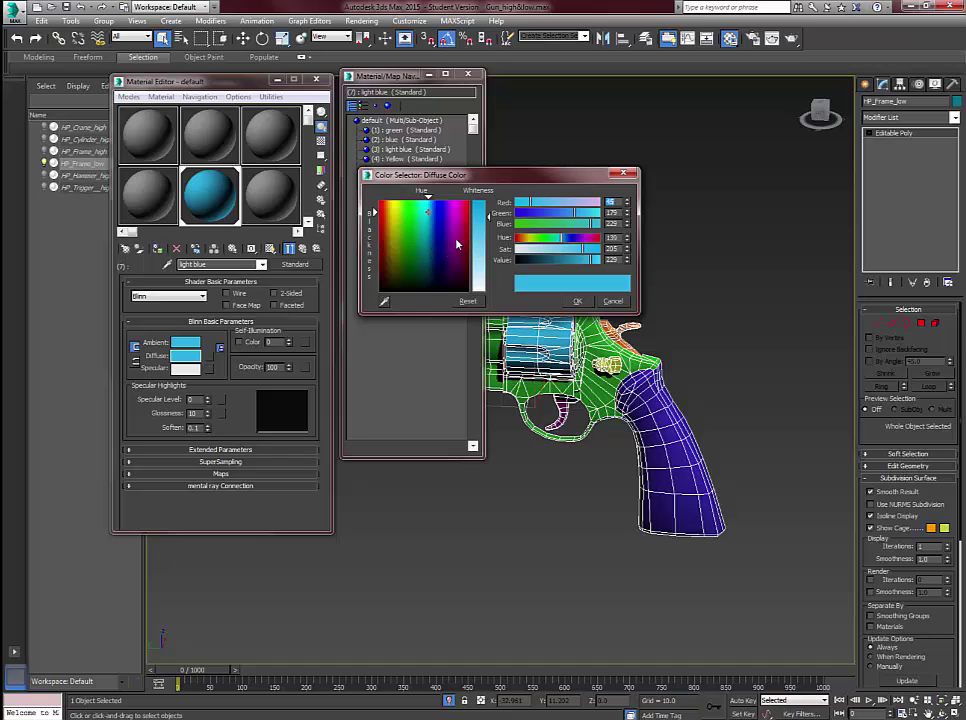
left_click(455, 231)
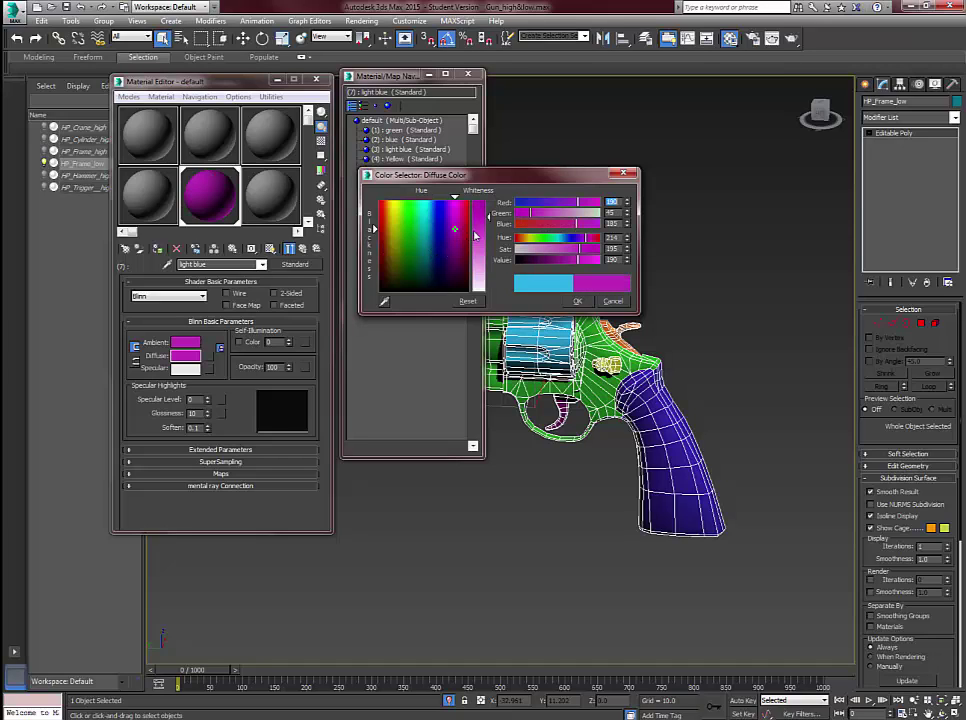
left_click(577, 301)
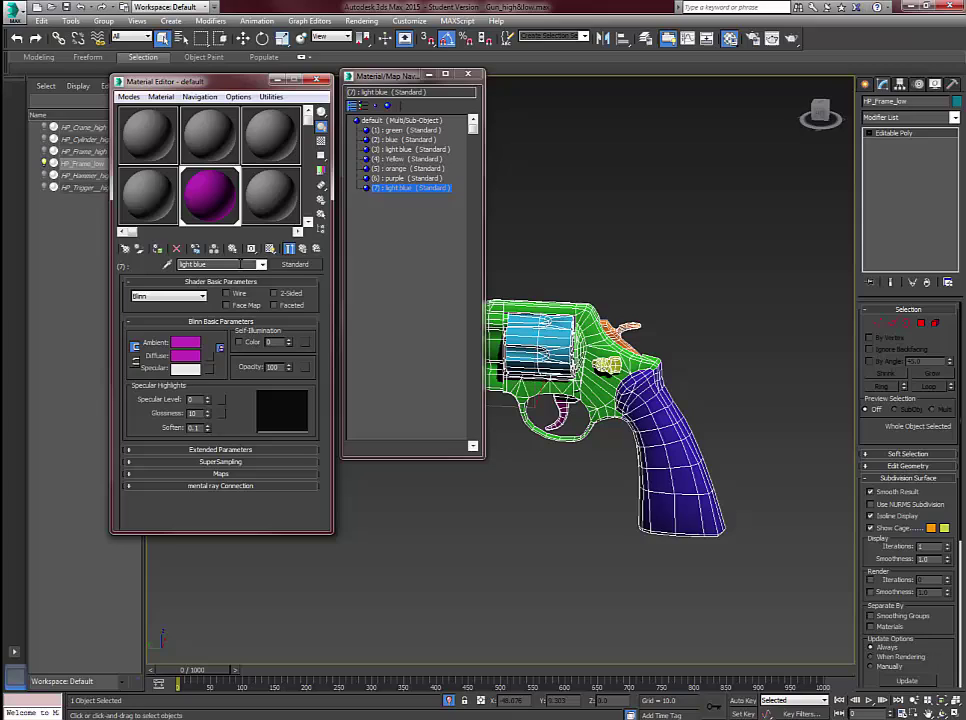
left_click_drag(241, 264, 80, 258)
type("pijn")
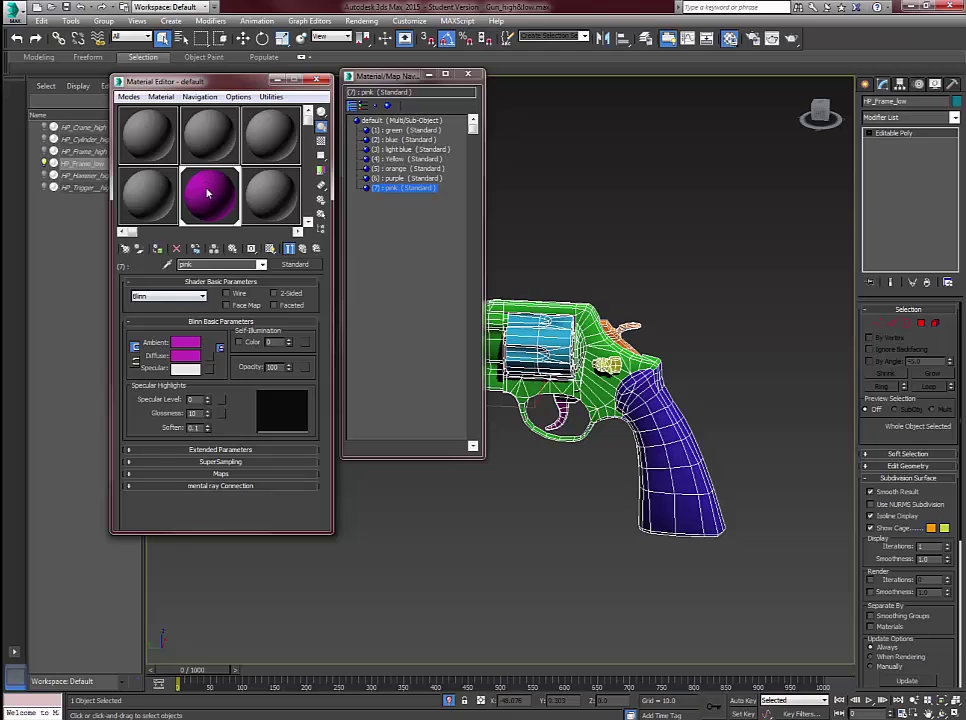
- Lighten the diffuse colour of the pink sub-material to about RGB 219, 139, 216 so it contrasts with the purple trigger
middle_click_drag(543, 320, 629, 326)
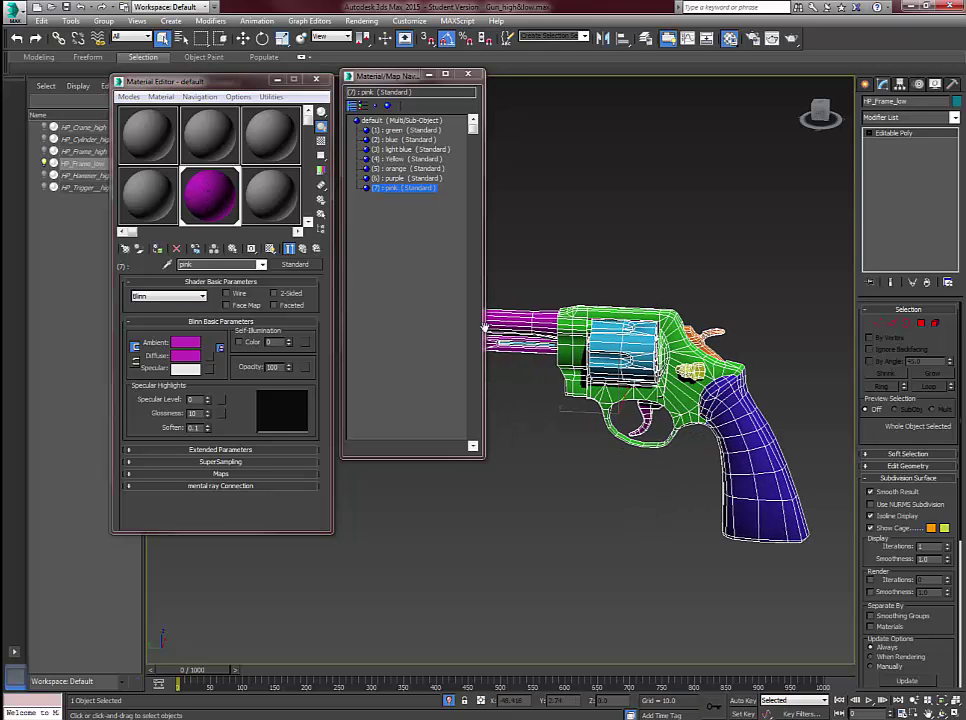
middle_click_drag(565, 364, 605, 360)
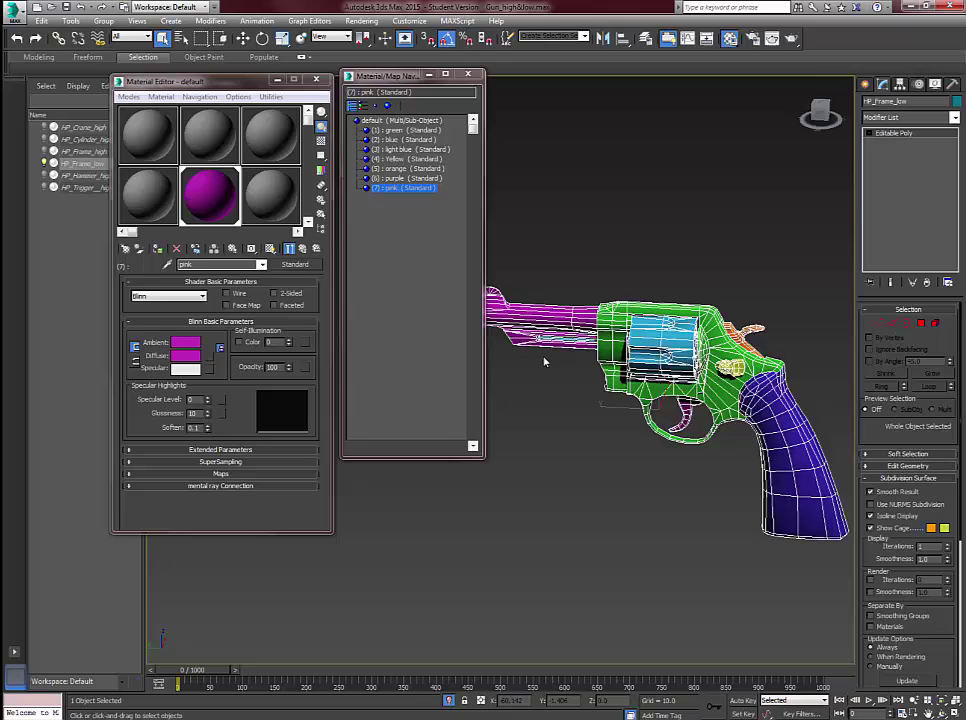
middle_click_drag(545, 362, 556, 390, "alt")
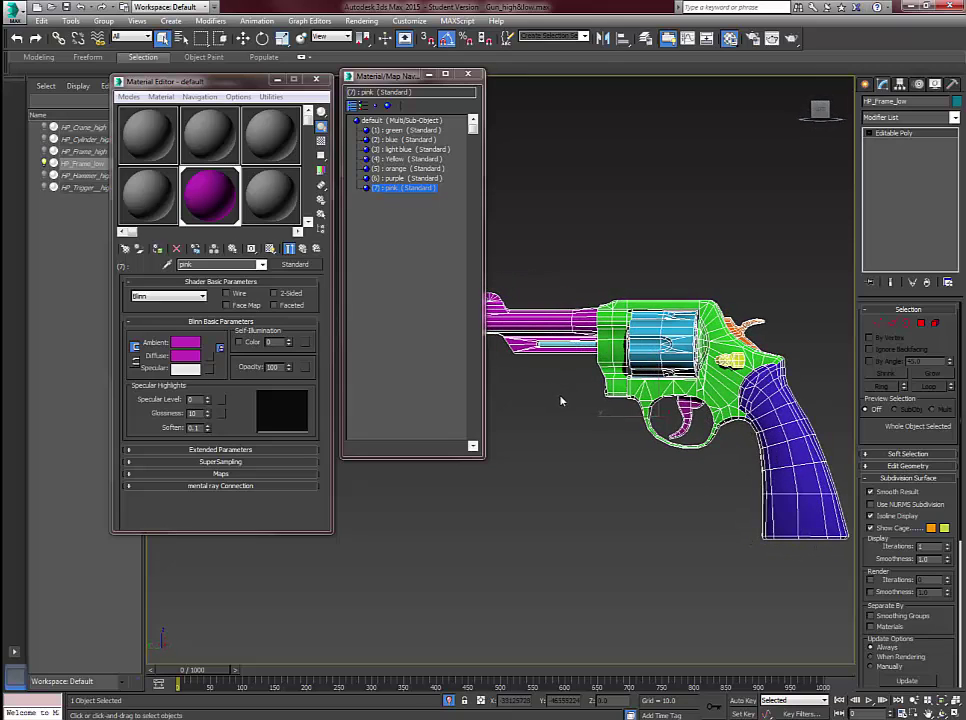
scroll(561, 401, "up", 2)
scroll(584, 410, "up", 1)
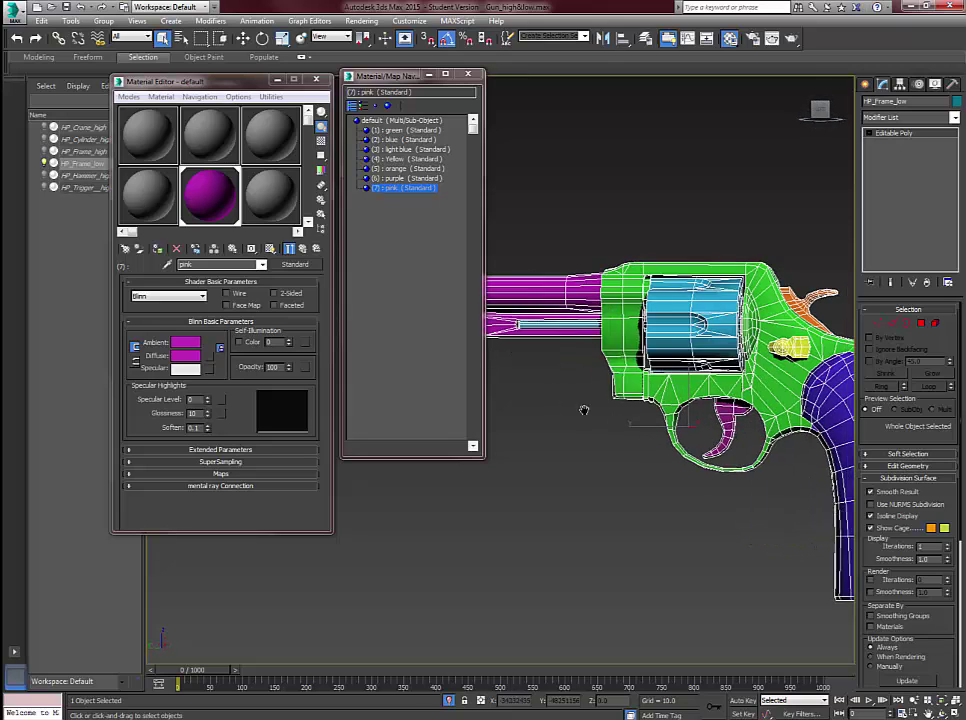
middle_click_drag(584, 410, 571, 403)
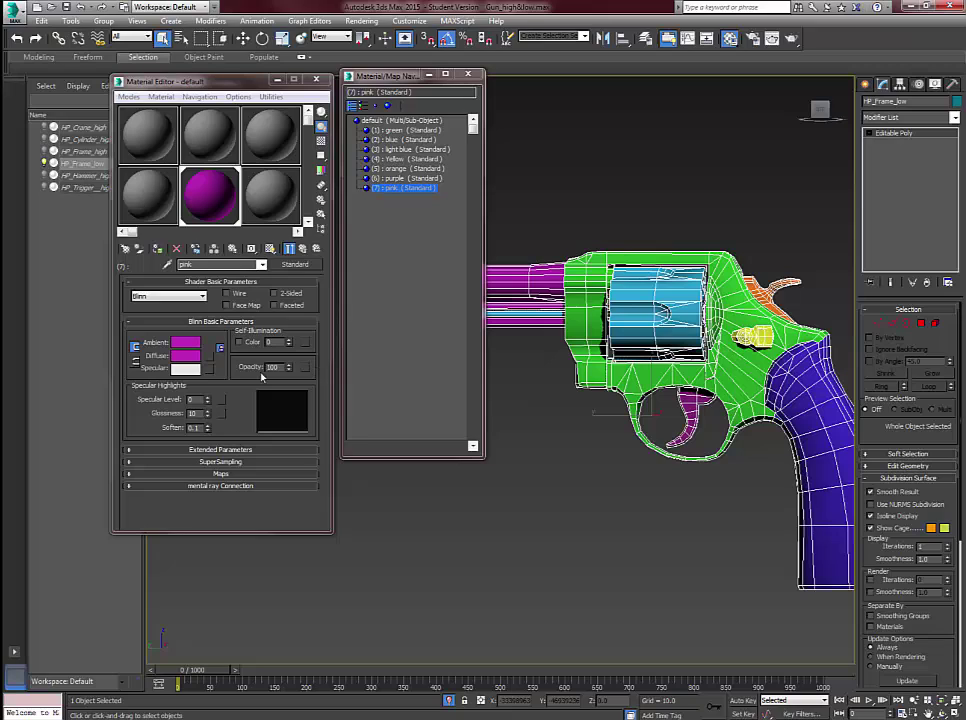
left_click(186, 356)
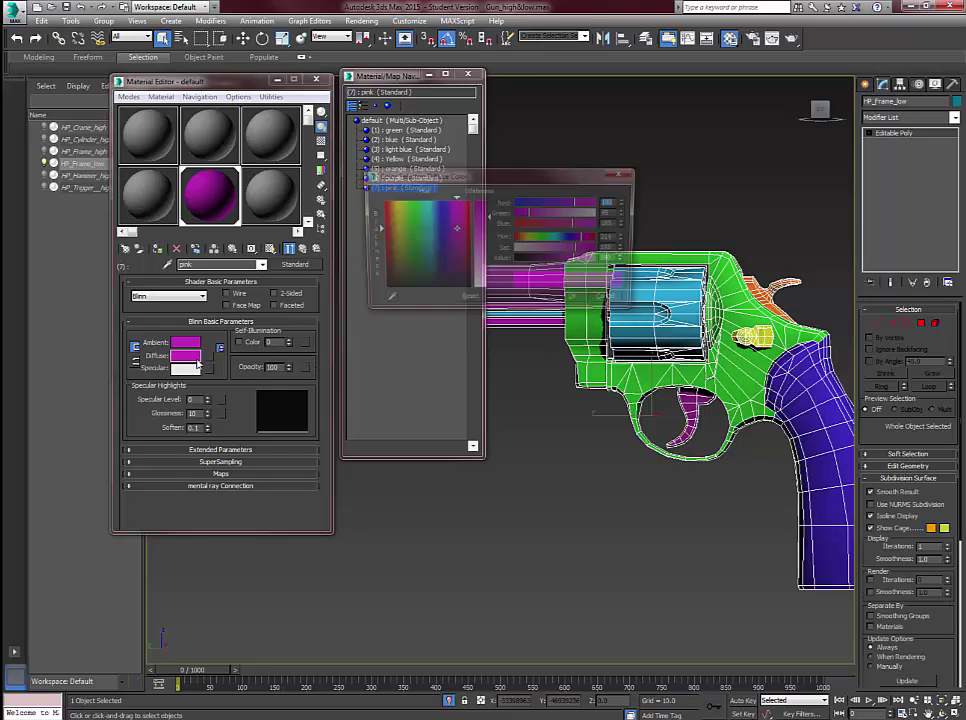
left_click_drag(481, 253, 487, 249)
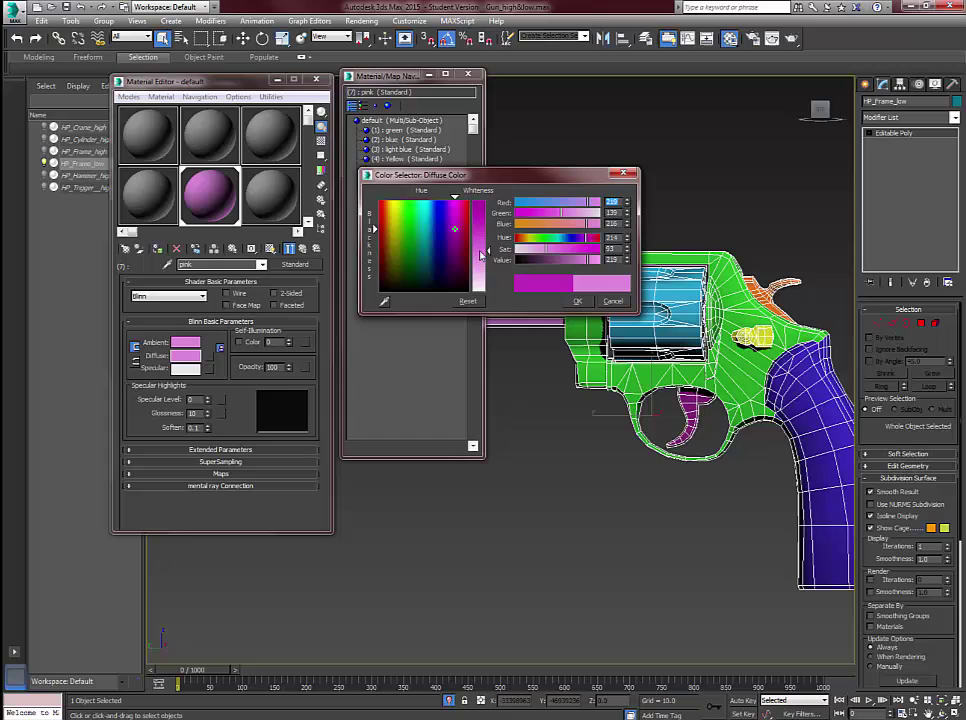
left_click(578, 301)
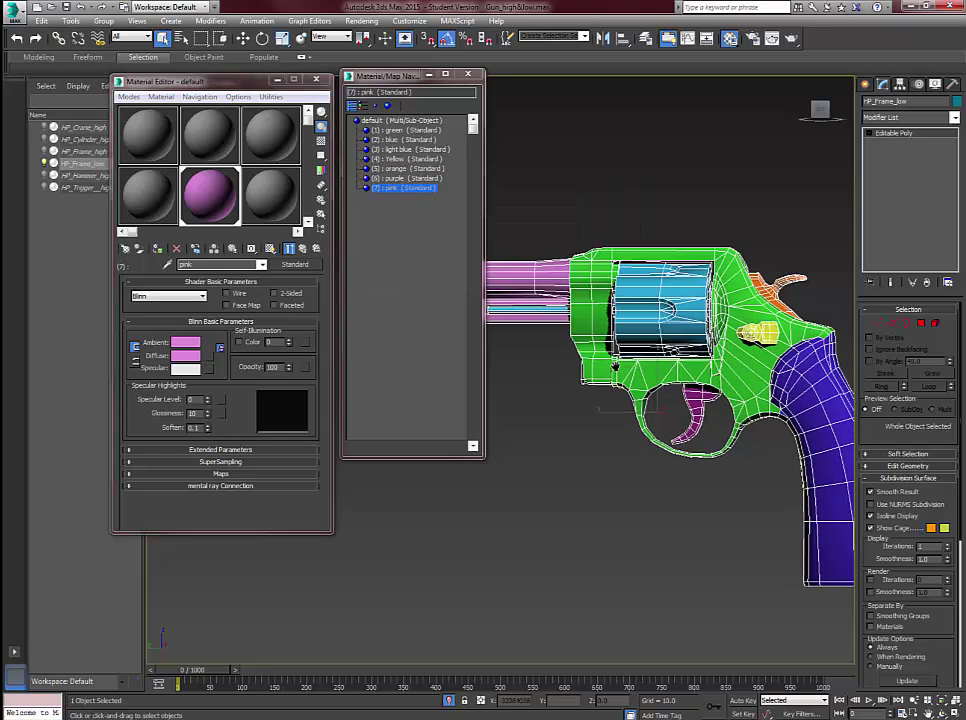
middle_click_drag(615, 367, 619, 365)
- Return to the parent material, open the purple sub-material at ID 6 and change its diffuse colour to a darker violet
left_click(303, 250)
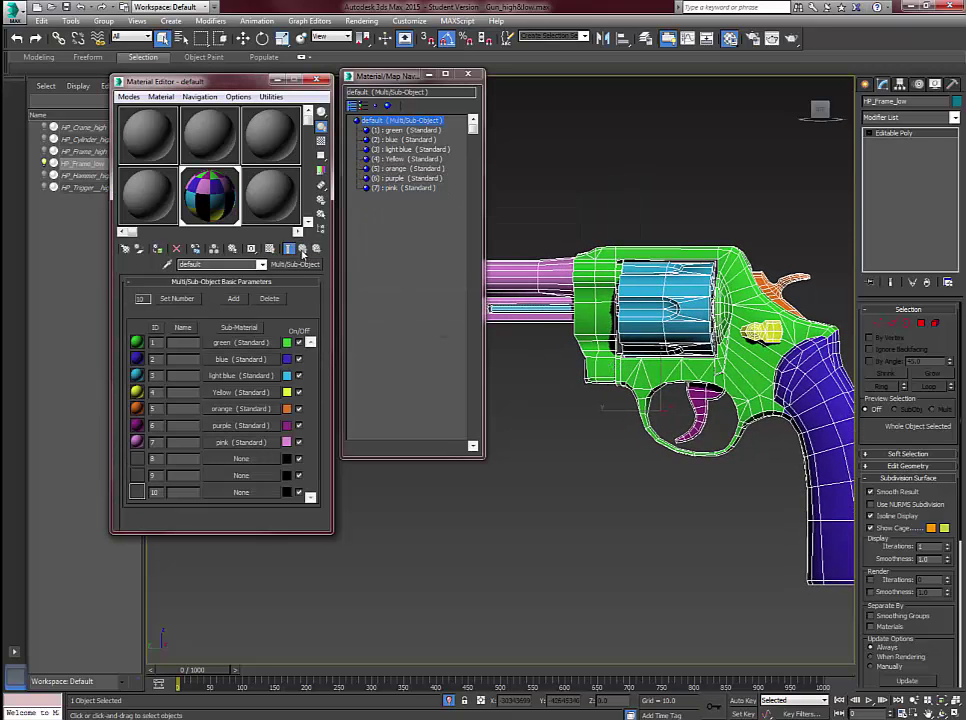
left_click(224, 426)
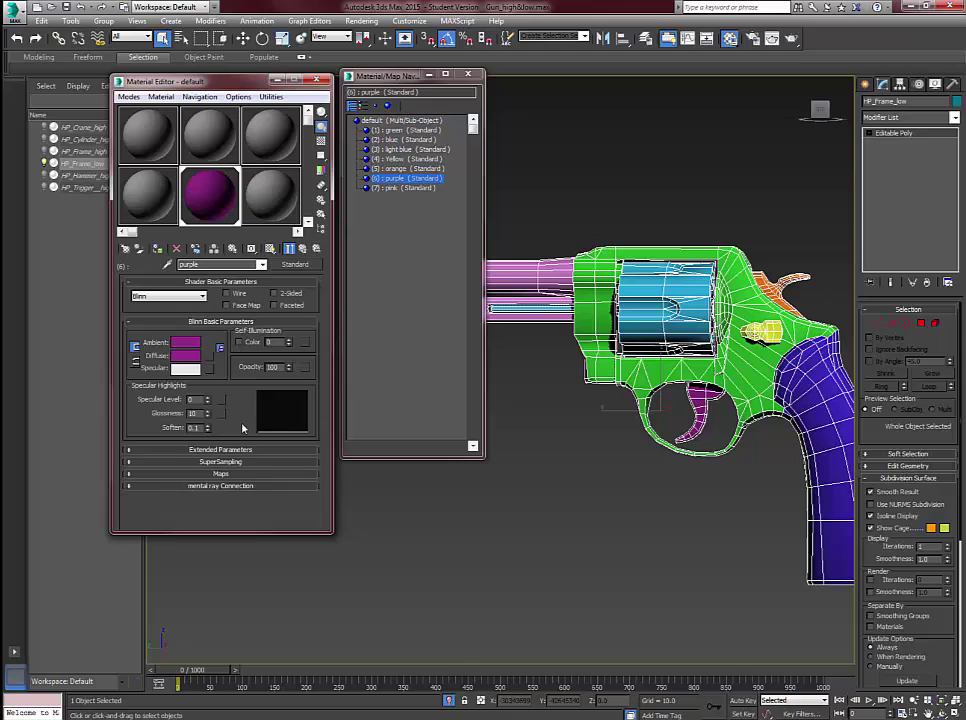
left_click(186, 356)
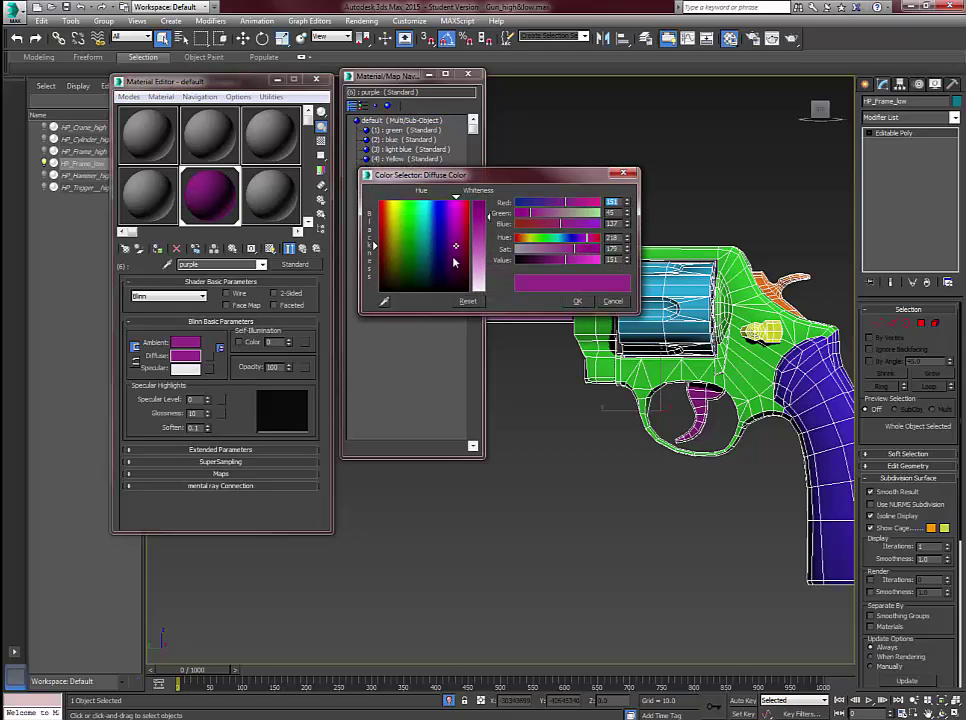
left_click_drag(454, 262, 453, 259)
left_click(578, 302)
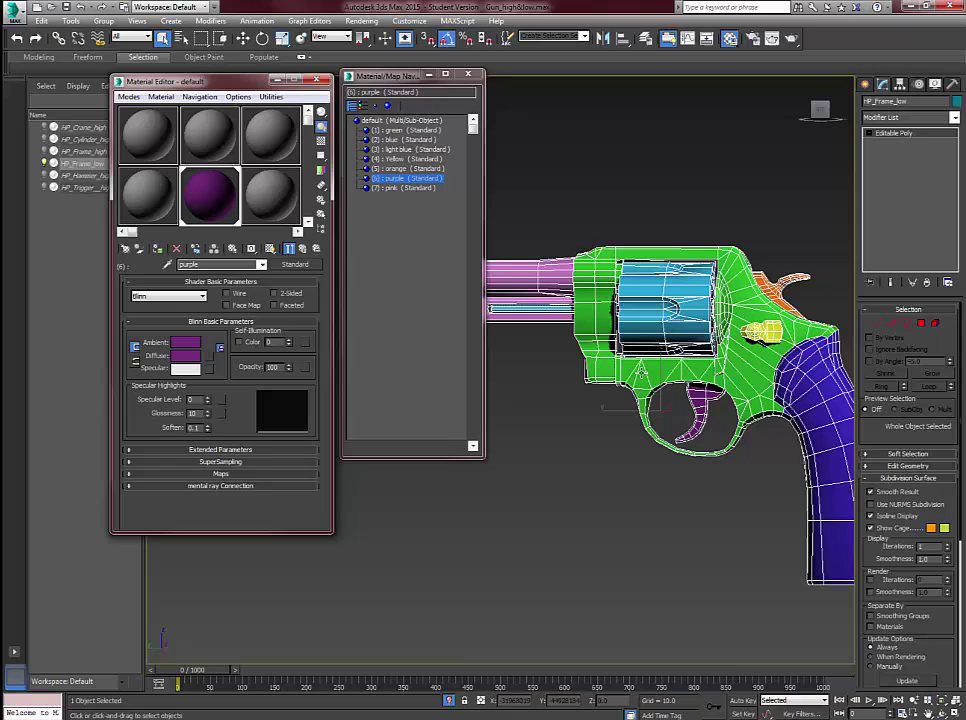
- Close the Material/Map Navigator and Material Editor, and hold the current scene state
middle_click_drag(584, 306, 560, 296)
left_click(468, 76)
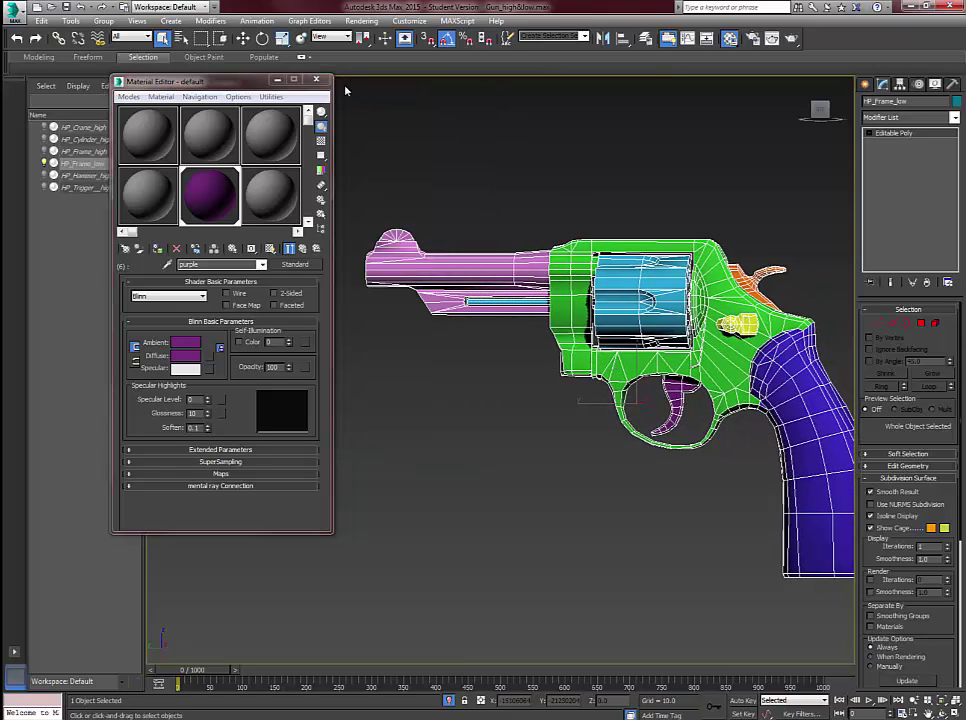
left_click(316, 79)
left_click(41, 21)
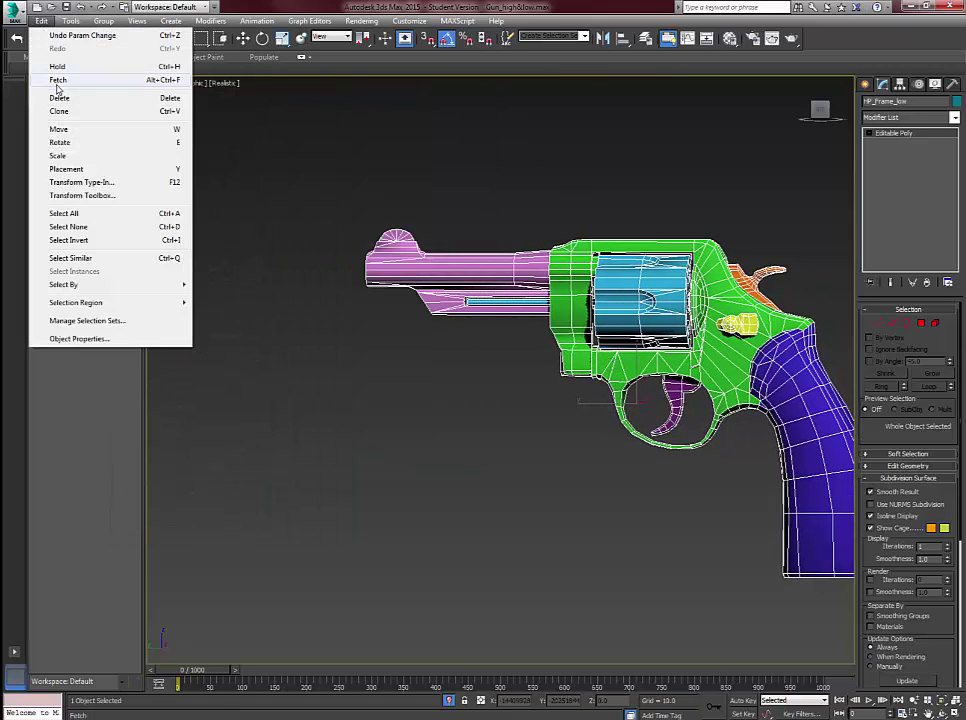
left_click(75, 67)
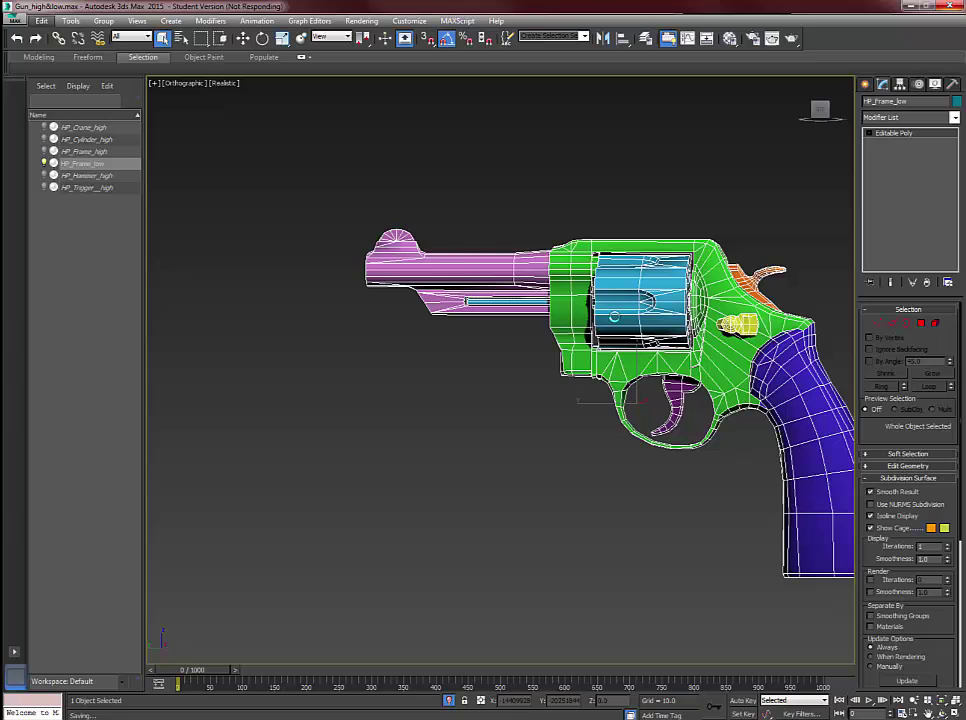
- Add an Unwrap UVW modifier to the low-poly frame and enter its Polygon sub-object level
middle_click_drag(722, 318, 607, 304)
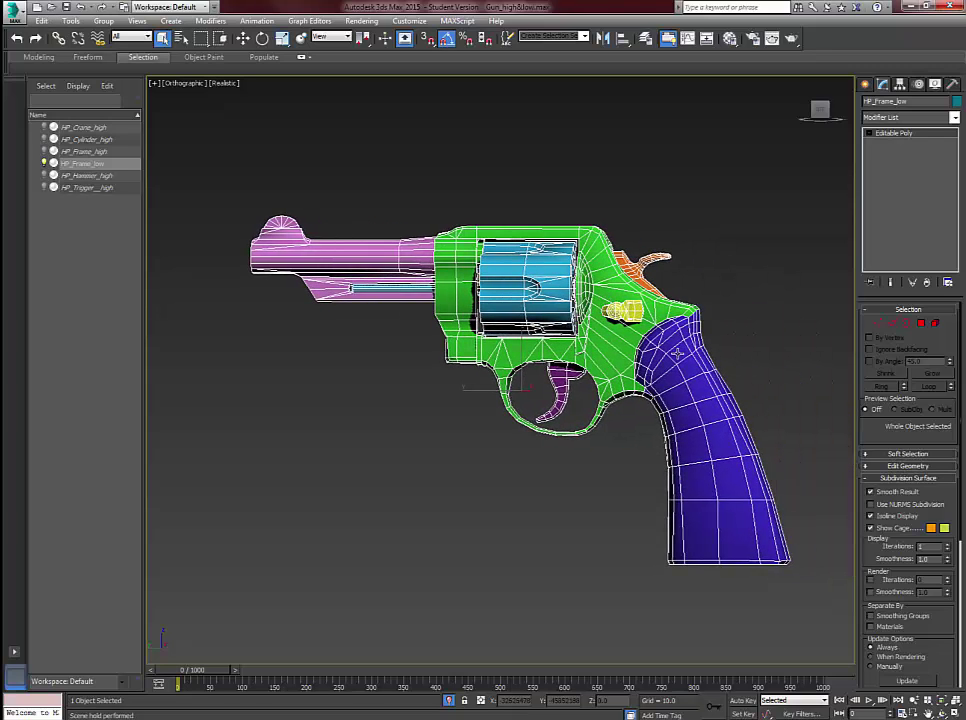
middle_click_drag(655, 356, 637, 360)
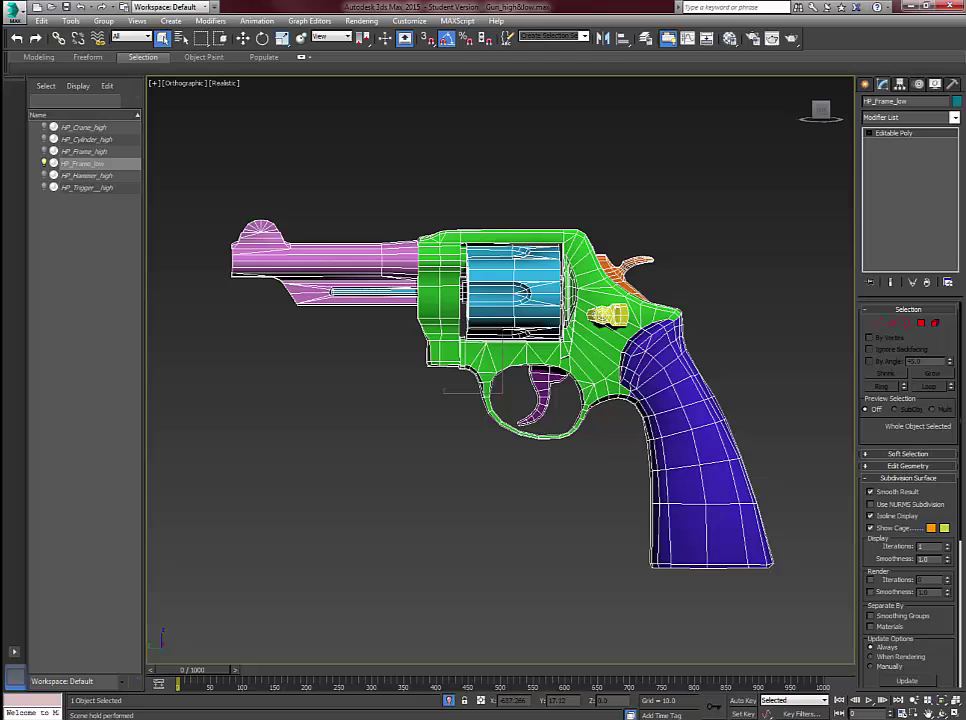
left_click(954, 117)
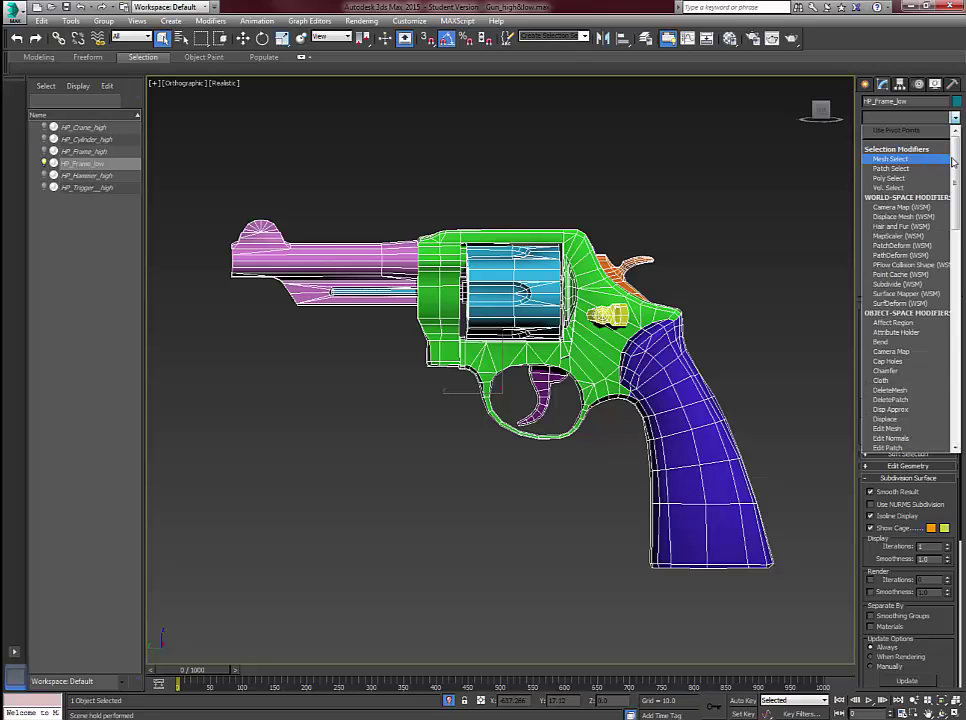
left_click_drag(955, 165, 955, 345)
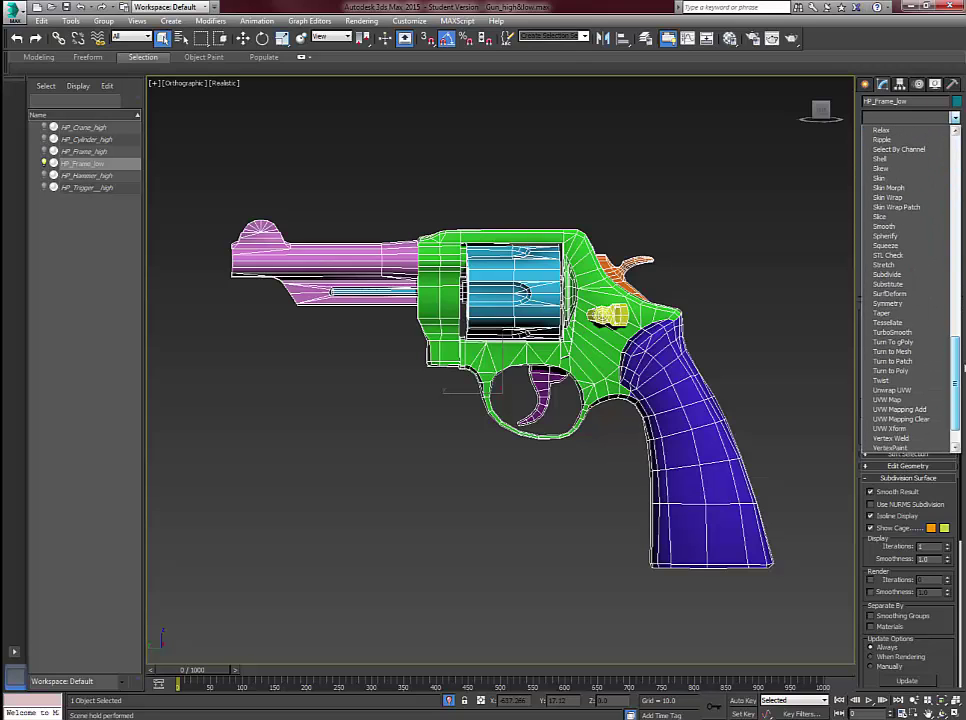
left_click(911, 390)
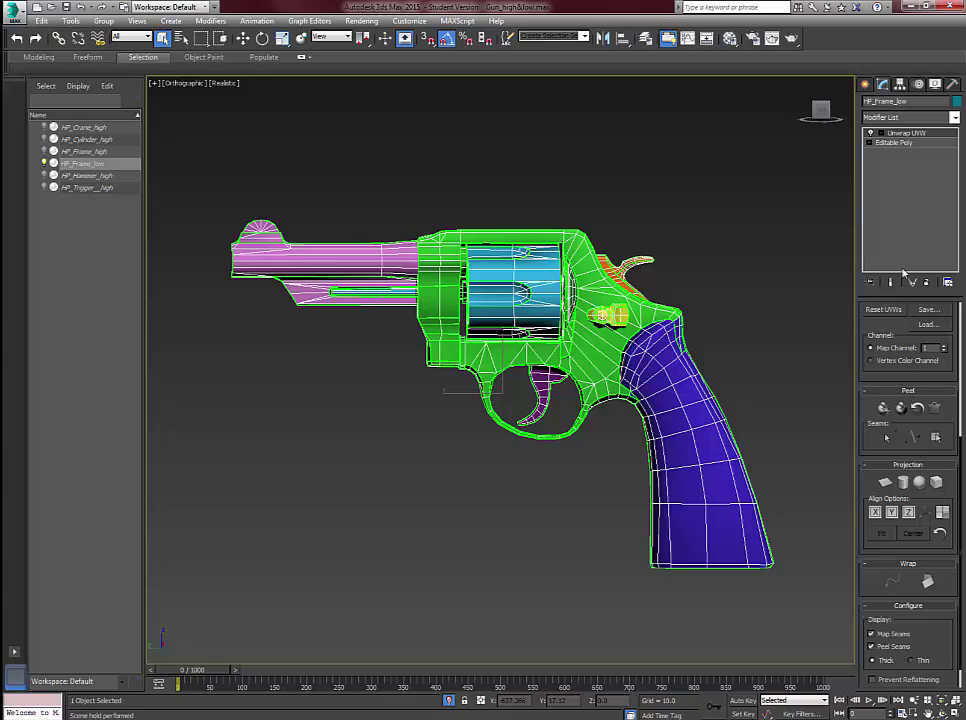
left_click(881, 134)
left_click(902, 161)
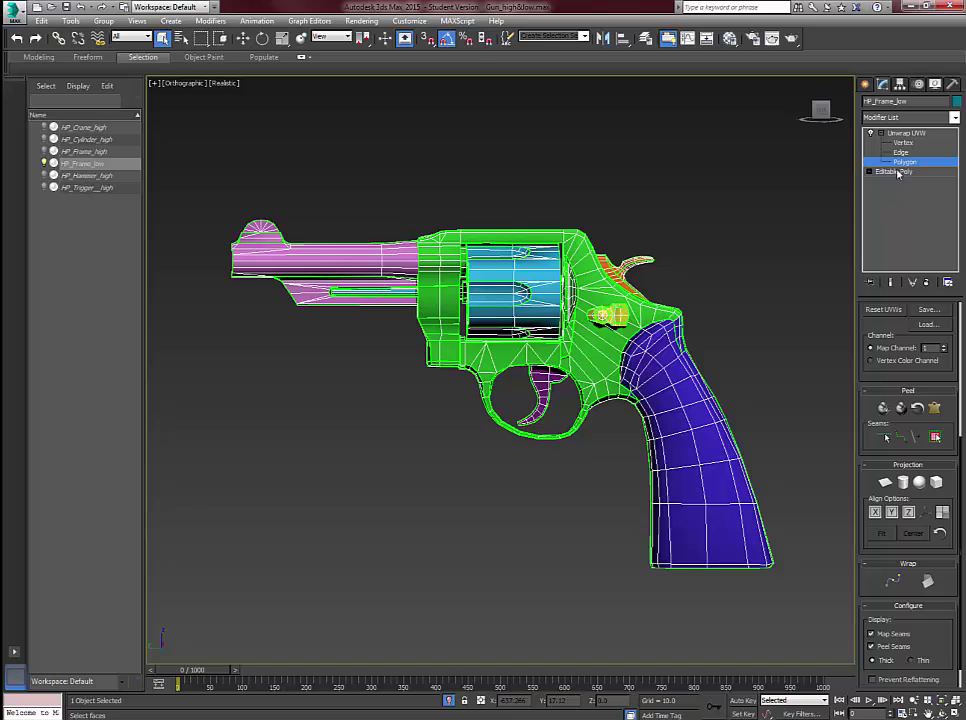
- Select the frame polygons by material ID 1, shade the selected faces, and apply a quick planar map to them
scroll(874, 428, "up", 1)
scroll(874, 428, "up", 5)
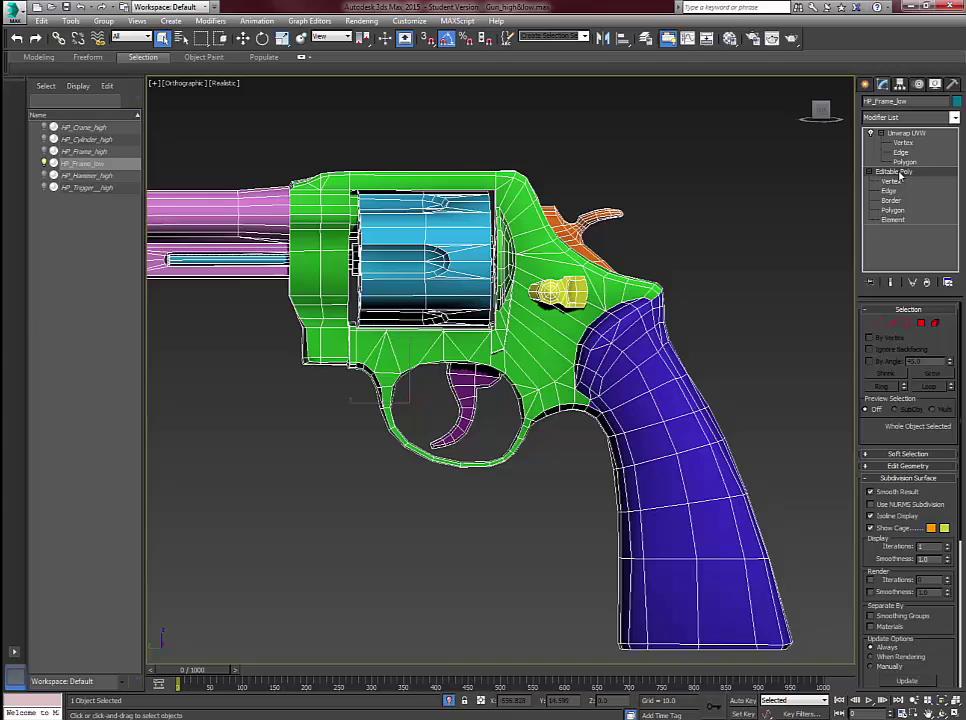
left_click(905, 161)
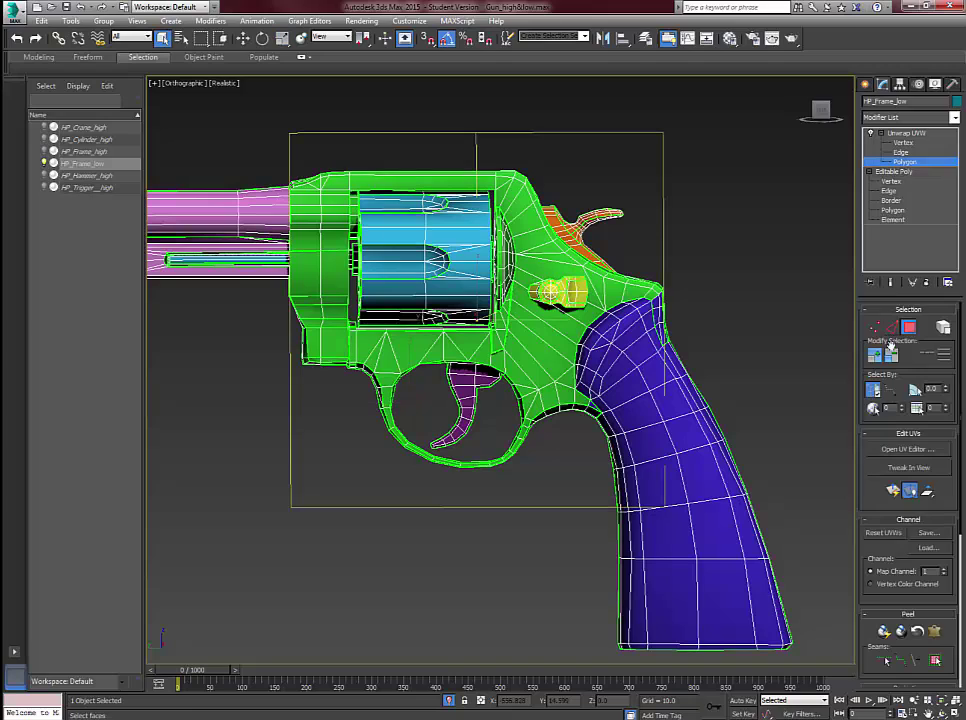
left_click(901, 406)
left_click(872, 408)
key("F2")
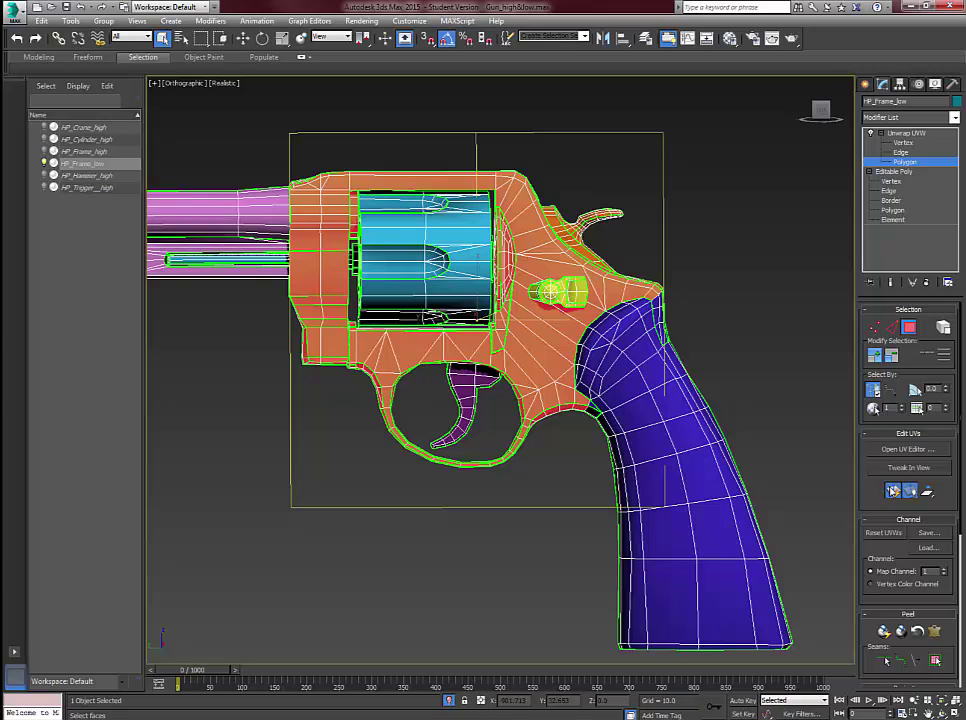
left_click(893, 490)
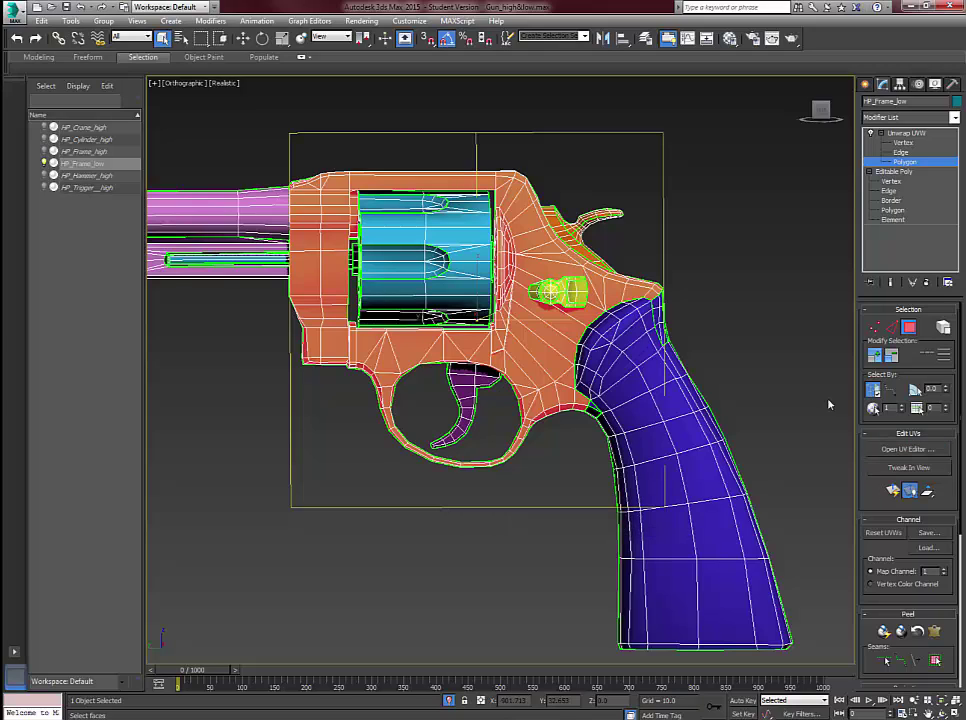
- Move the frame's UV shell below the UV tile in the UV editor, close the editor and leave polygon level
left_click_drag(0, 160, 445, 157)
scroll(470, 280, "down", 4)
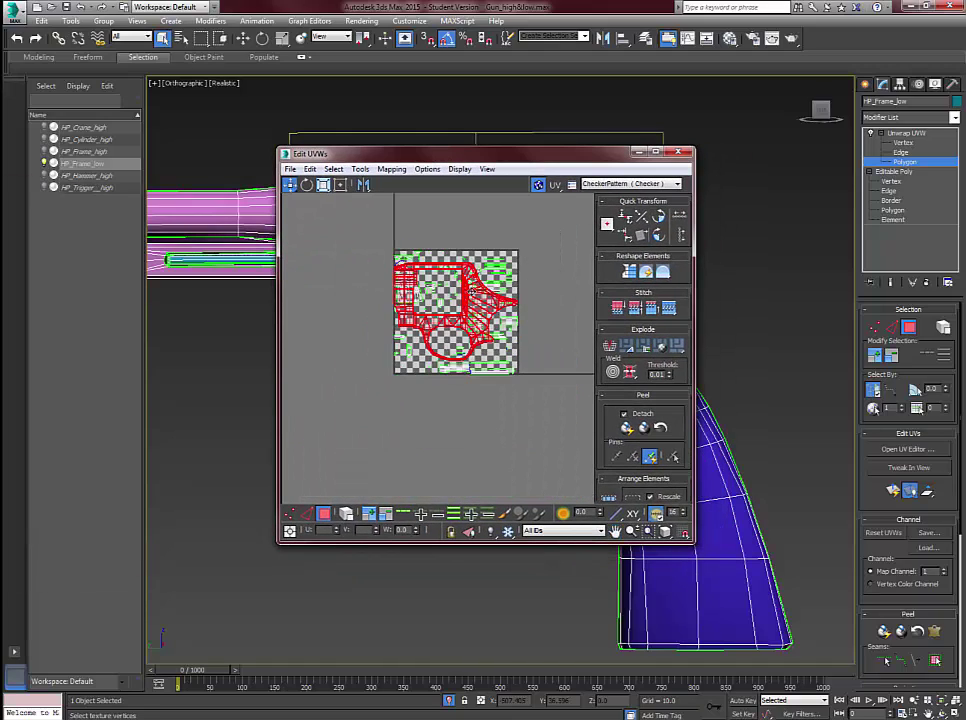
left_click_drag(525, 287, 513, 421)
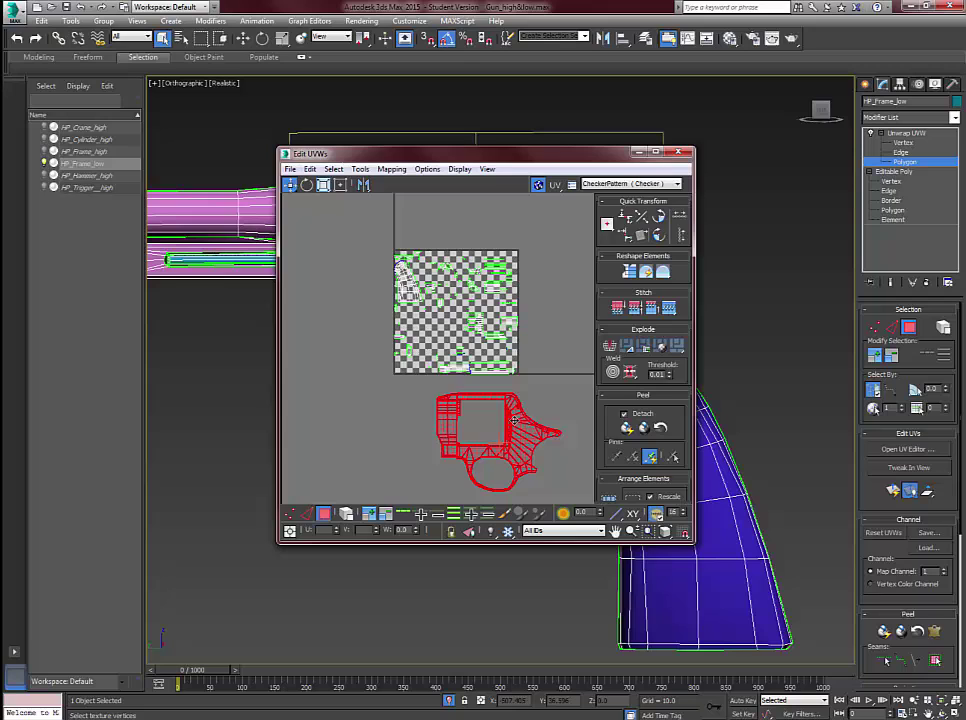
left_click(680, 153)
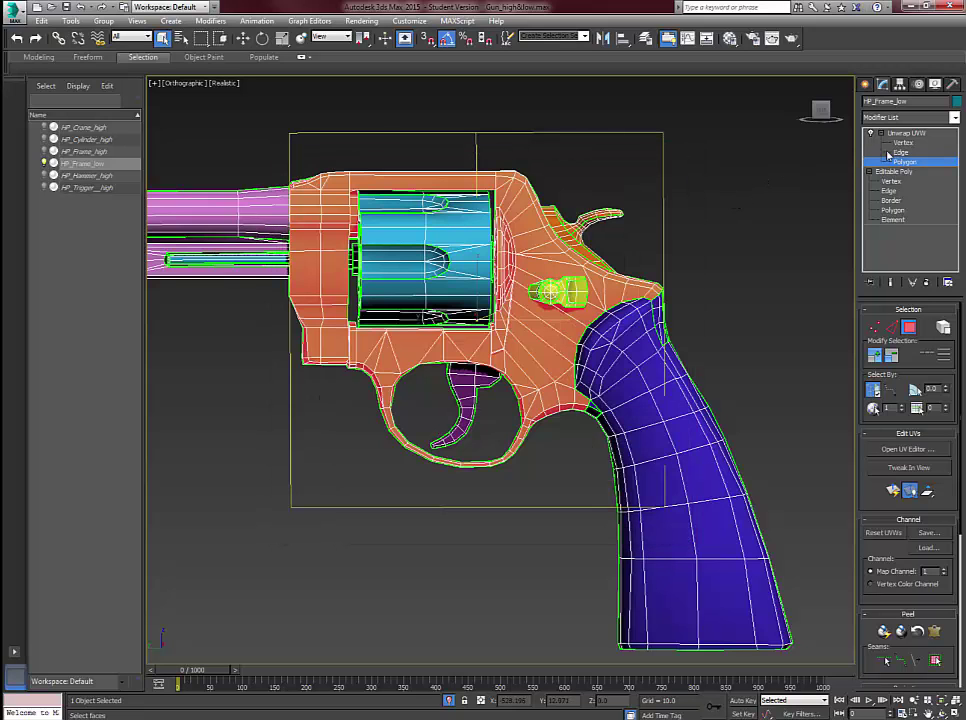
left_click(900, 135)
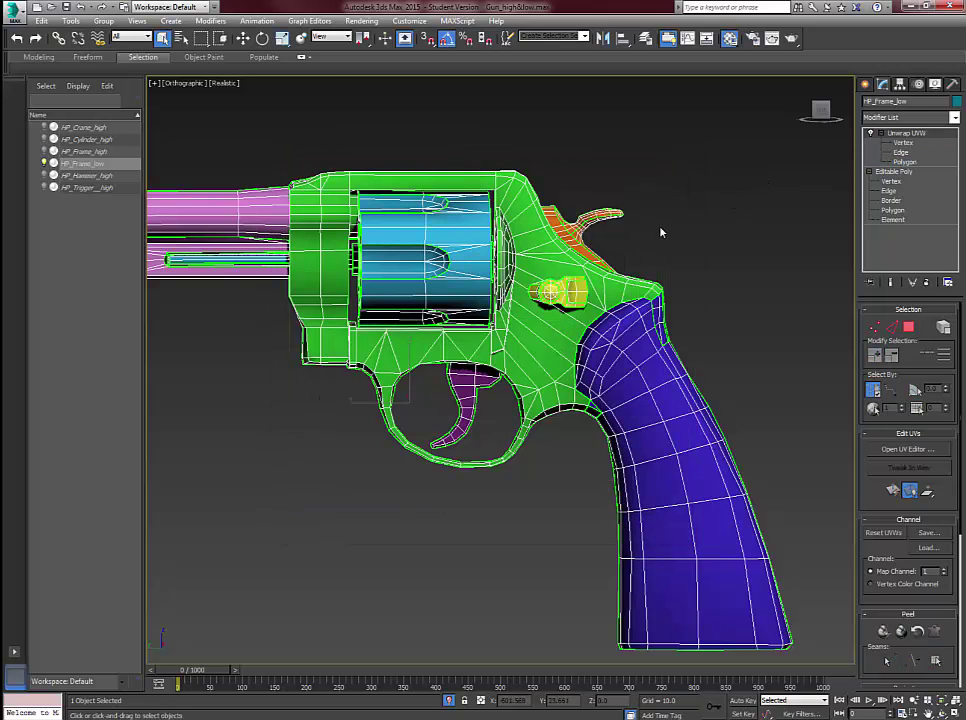
- Load the bitmap _uv_checker_map_gray.png from the Bake maps in Painter FILES folder as the diffuse map of material 02 - Default
key("m")
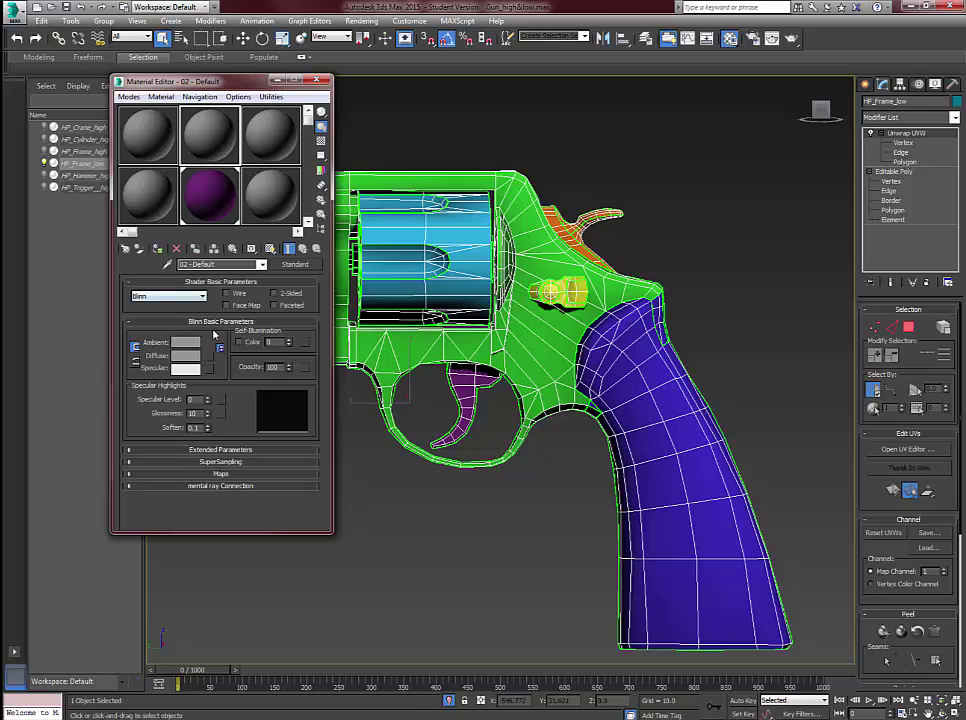
left_click(212, 358)
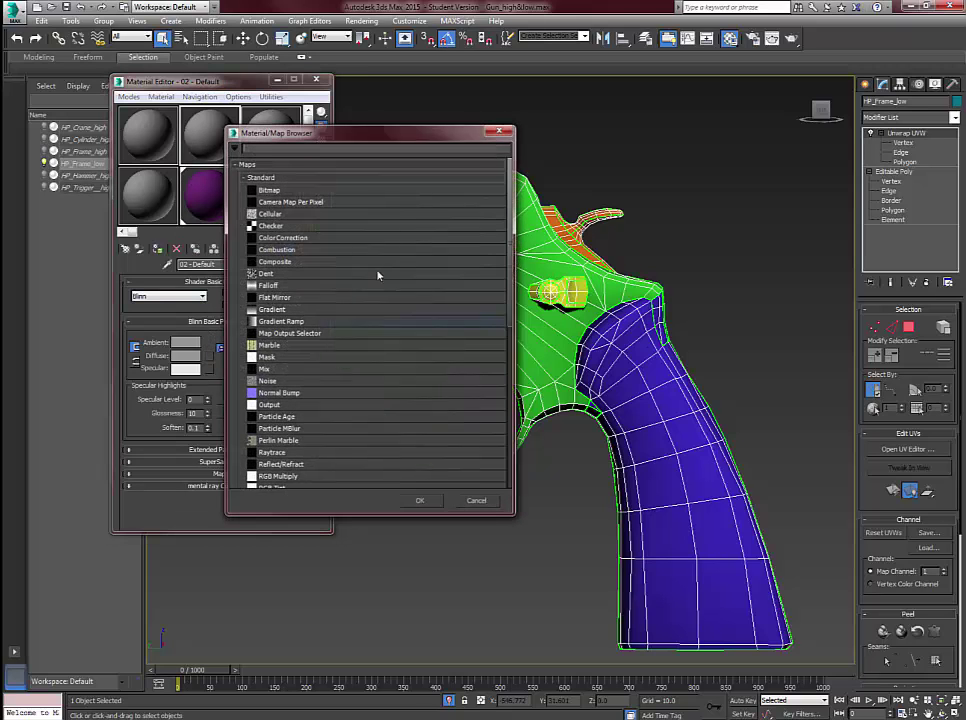
double_click(293, 190)
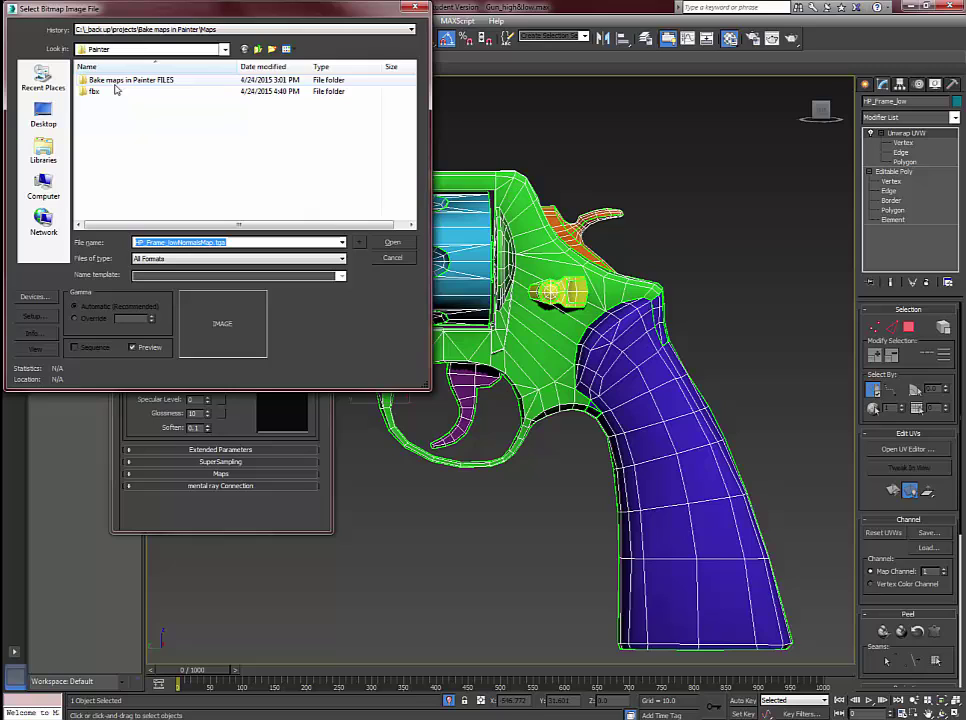
double_click(113, 80)
left_click(172, 97)
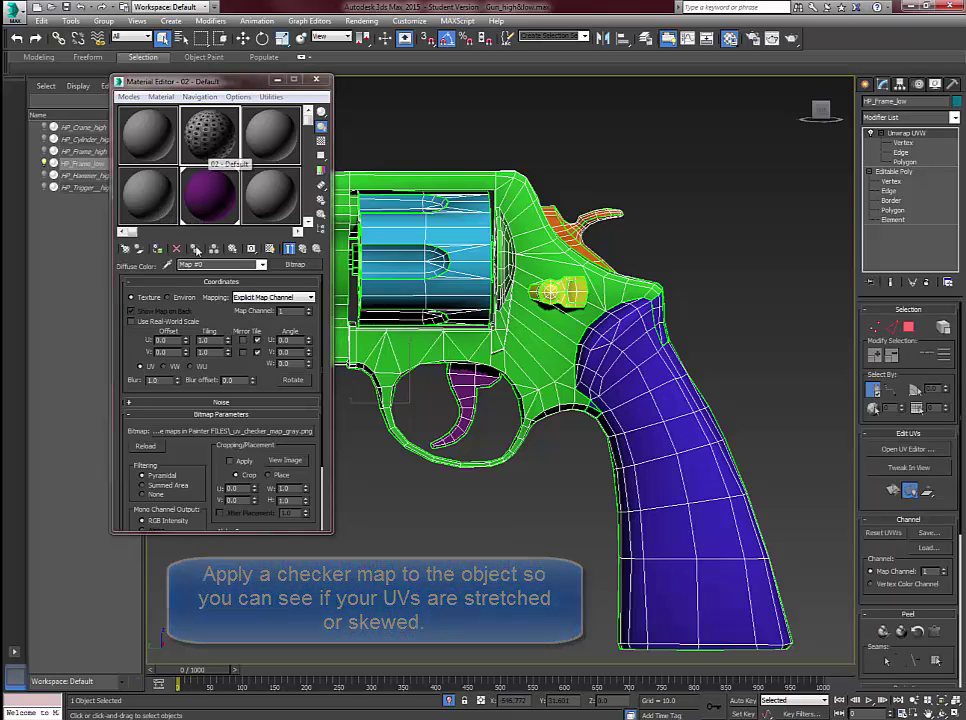
- Assign the checker material to the revolver and show its map shaded in the viewport
left_click_drag(210, 135, 405, 338)
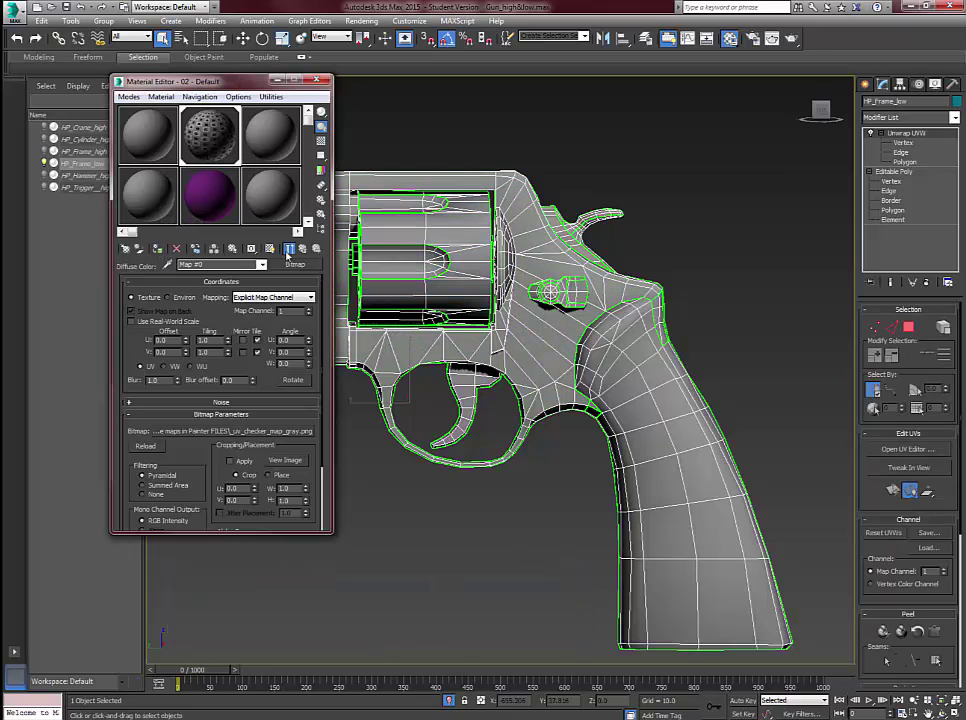
left_click(269, 248)
scroll(343, 300, "up", 4)
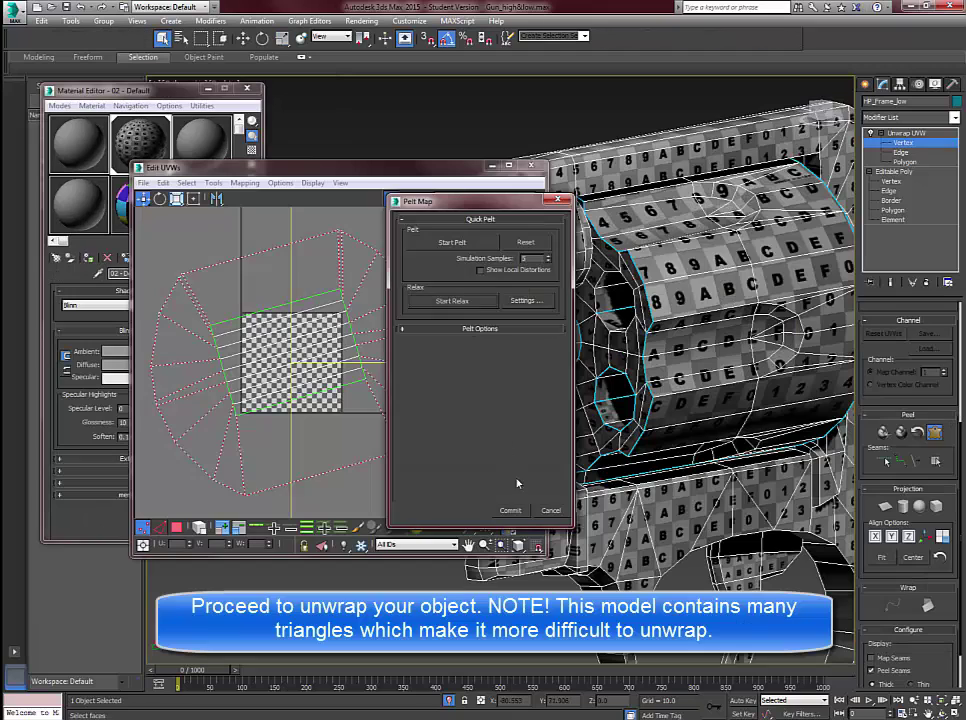
- Commit the pelt map of the cylinder chamber's shell and rotate the shell until its edges are straight
left_click(510, 510)
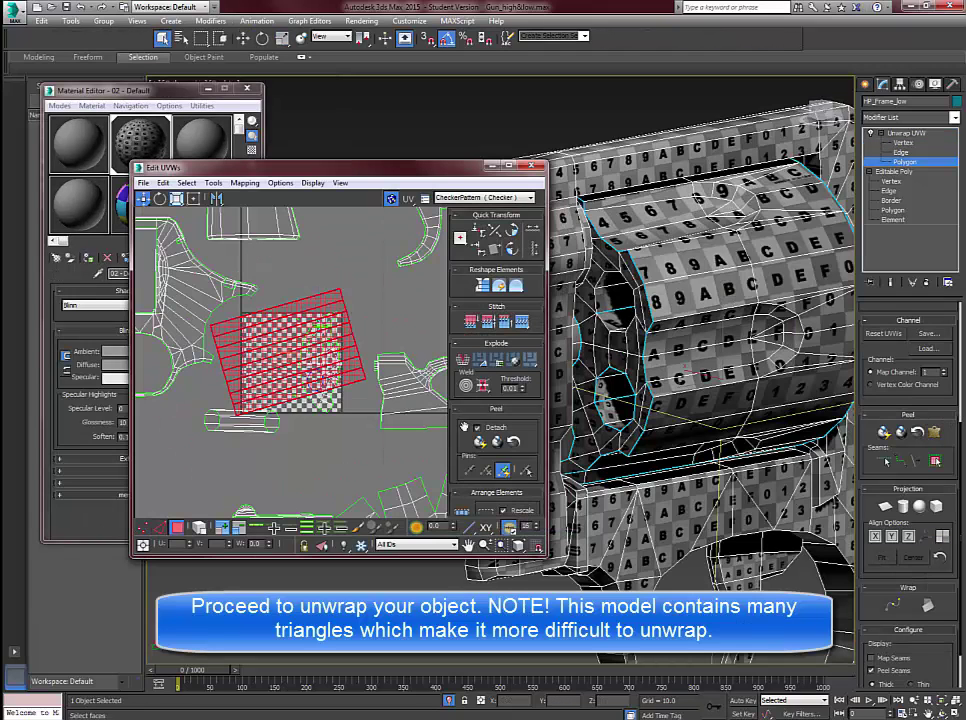
right_click(338, 368)
mouse_move(310, 393)
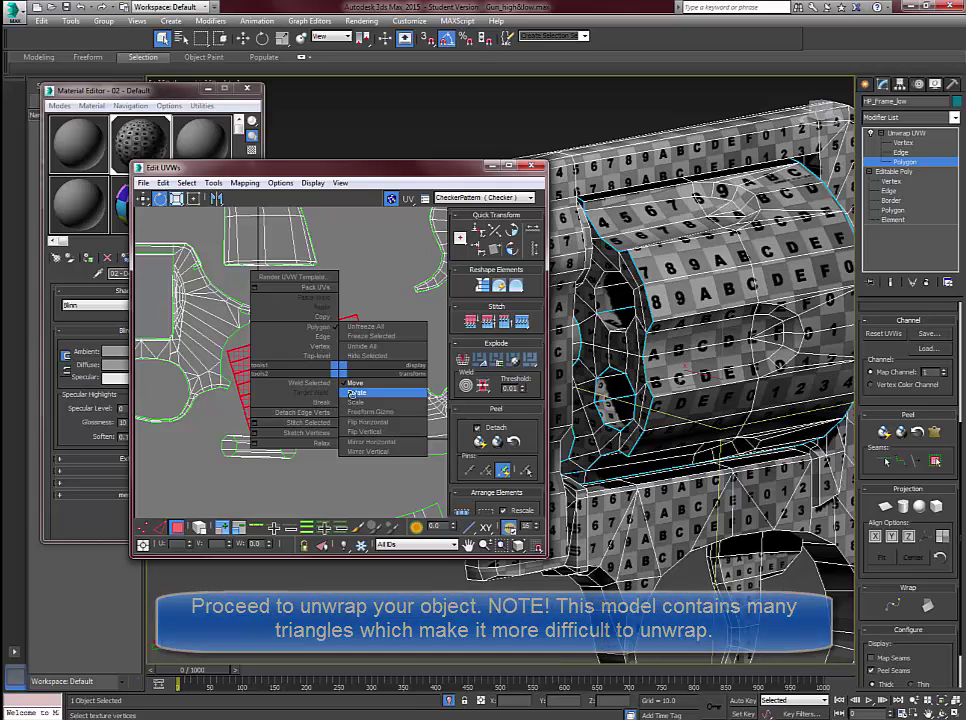
left_click(357, 392)
left_click_drag(326, 388, 334, 401)
right_click(334, 401)
left_click(344, 414)
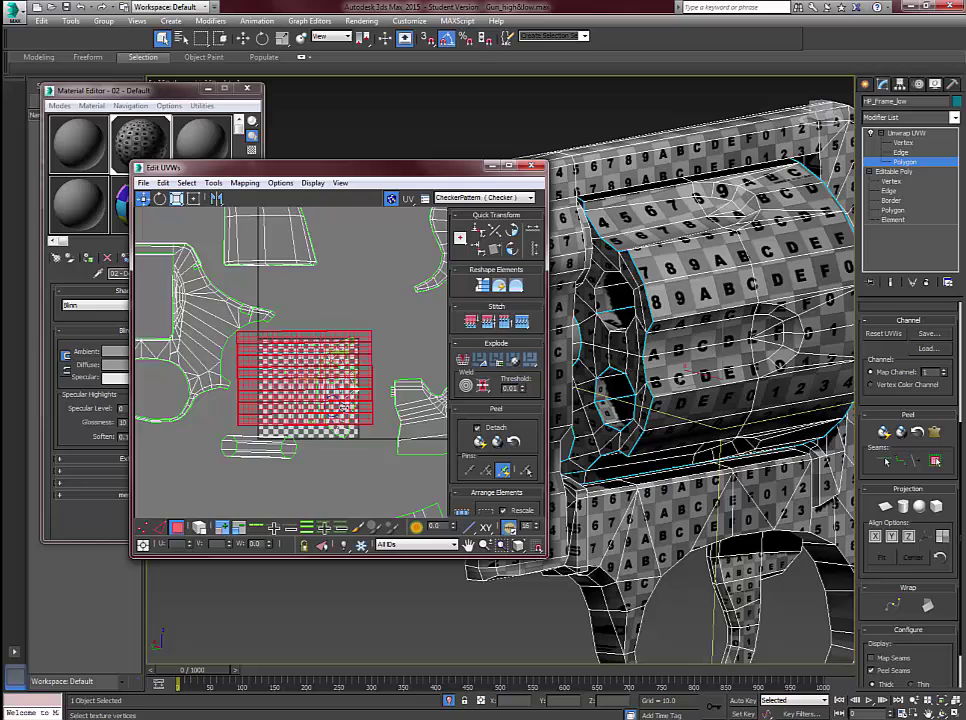
- Move the straightened chamber shell off the UV tile into the empty space beside it
scroll(334, 410, "down", 3)
scroll(307, 396, "down", 2)
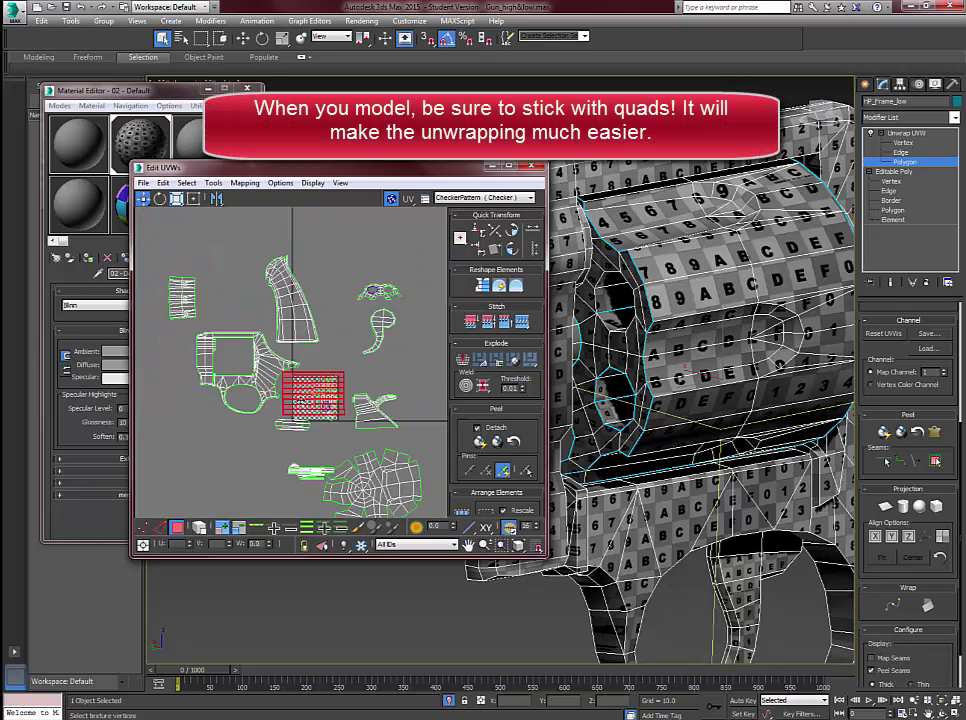
left_click_drag(307, 396, 413, 378)
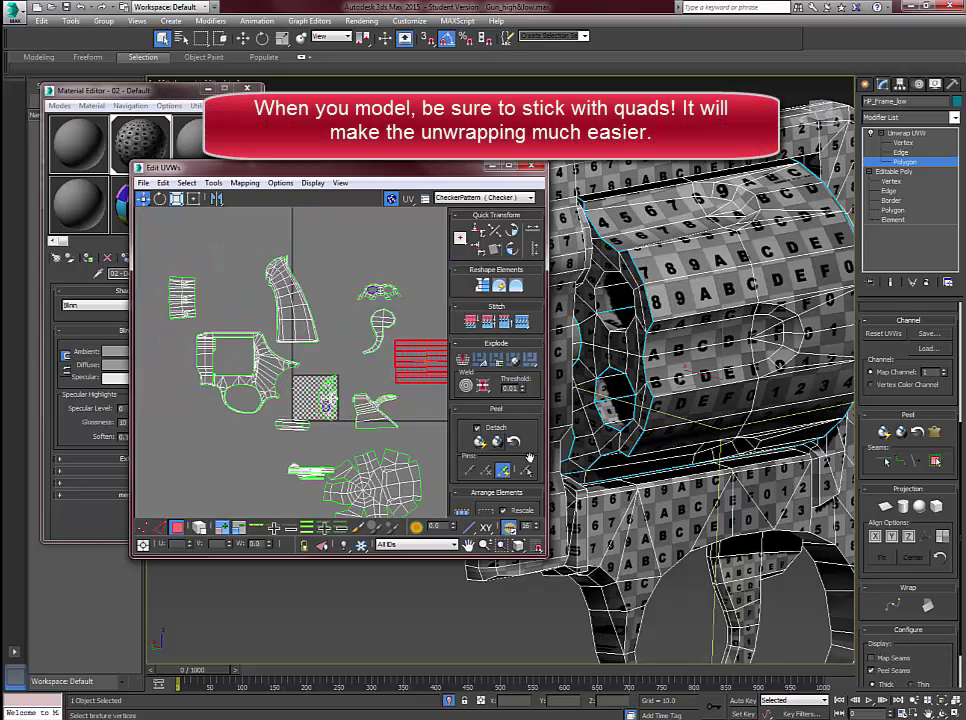
- Select the elongated chamber shell just below the UV tile and apply a cylindrical projection aligned to Y
scroll(312, 428, "up", 2)
scroll(315, 430, "up", 3)
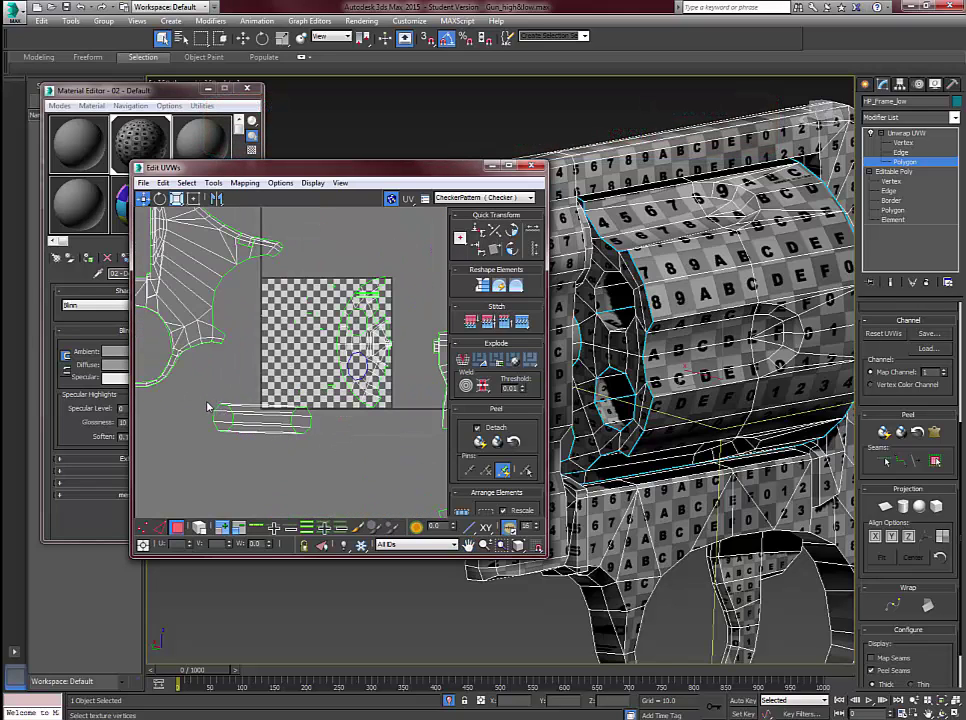
left_click(280, 425)
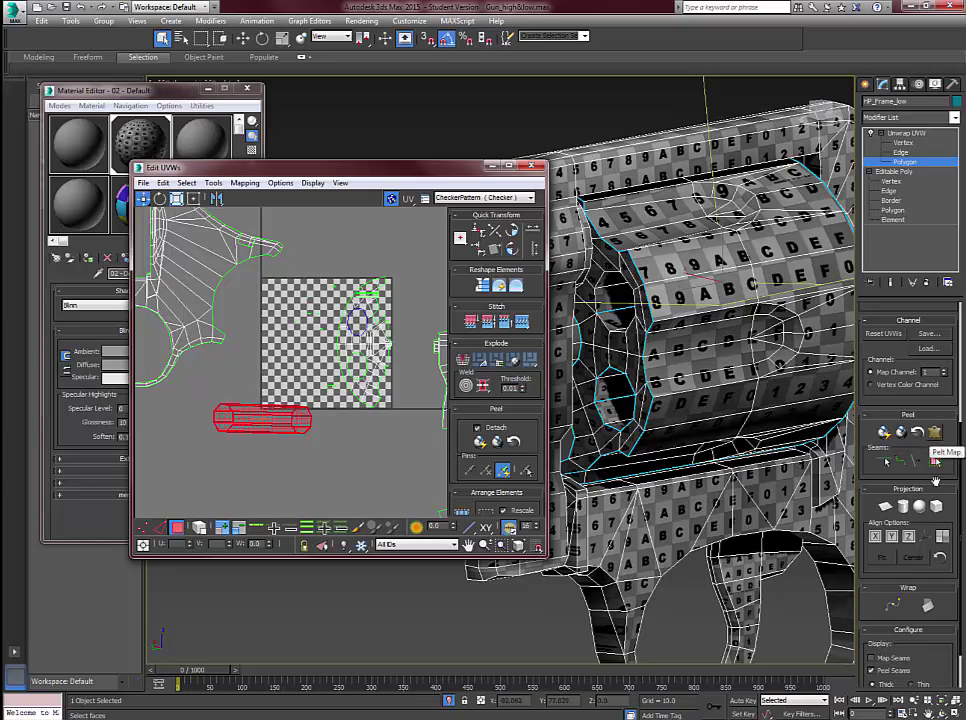
left_click(901, 508)
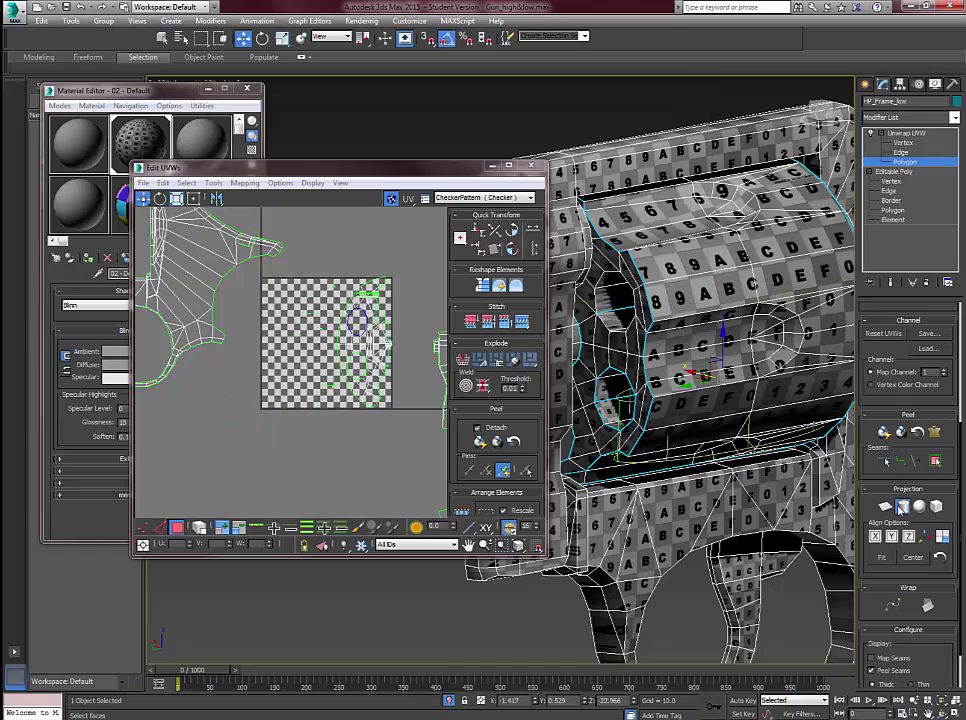
left_click(893, 536)
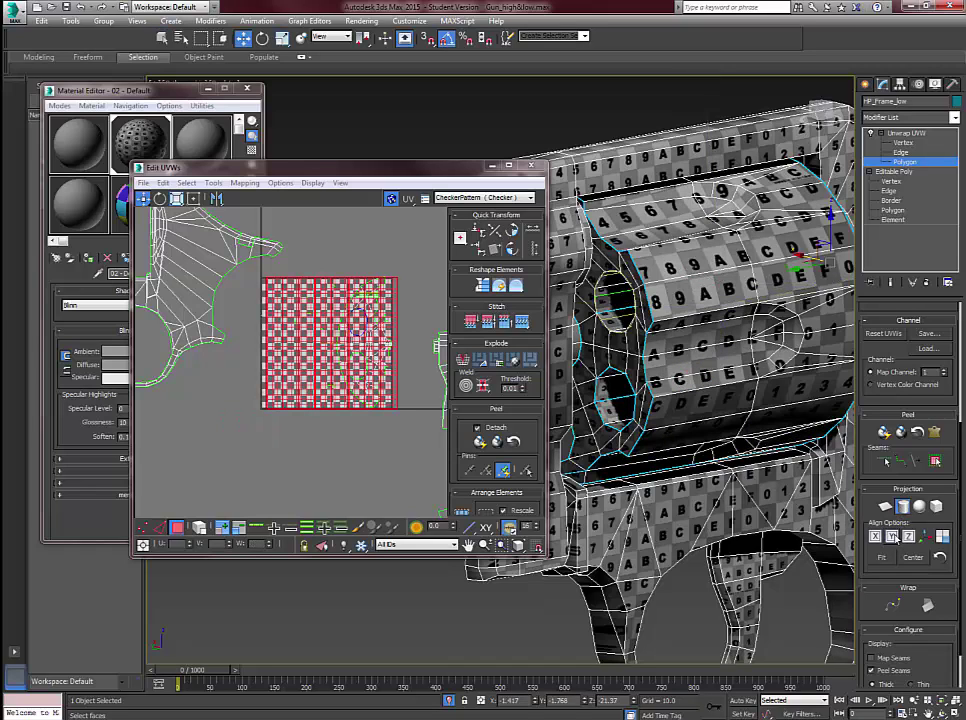
- Pelt map the selected chamber faces, run the pelt and relax simulations, and commit the result
left_click(933, 462)
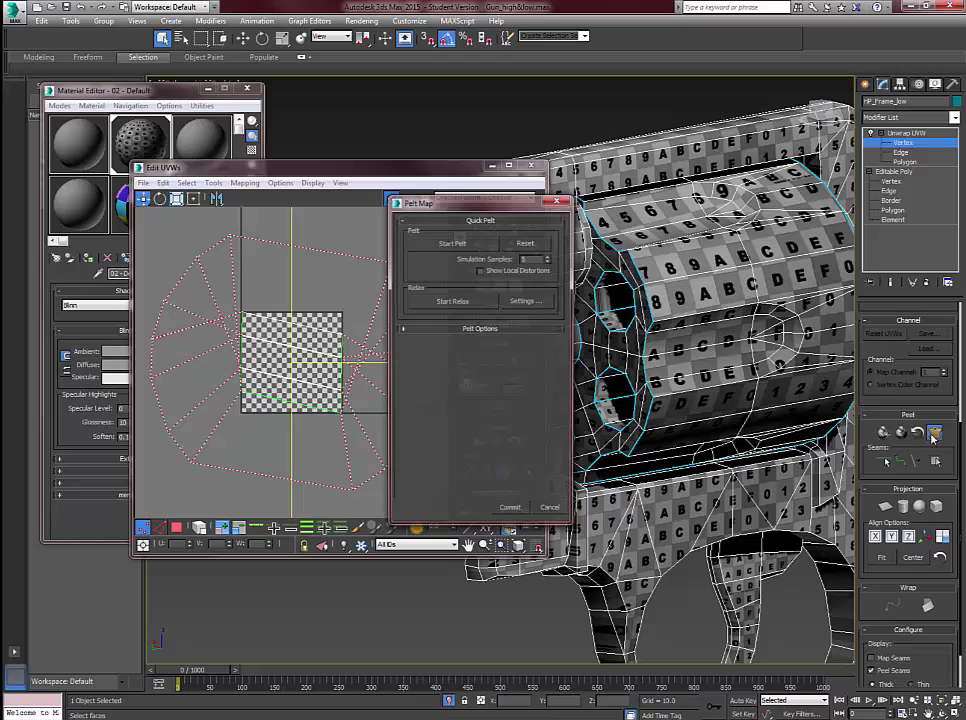
left_click(451, 244)
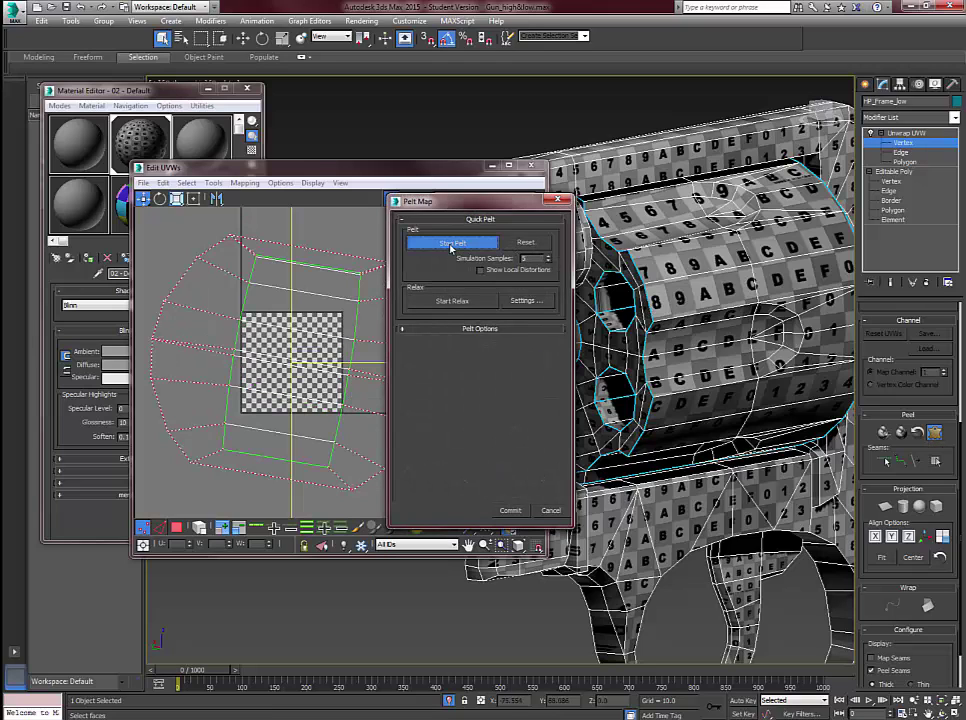
left_click(454, 301)
left_click(454, 301)
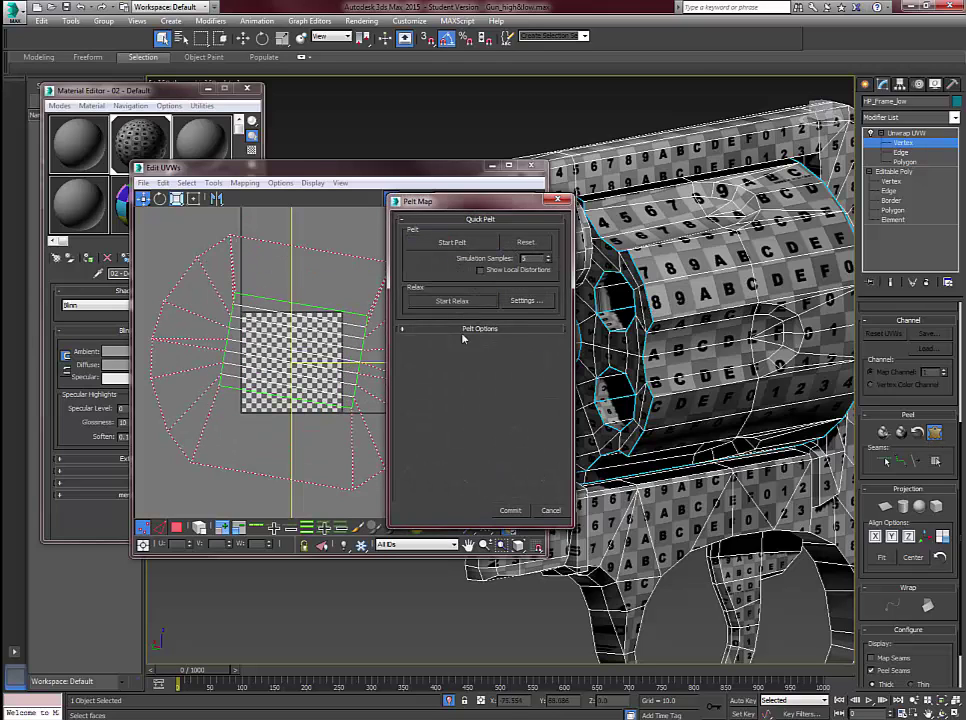
left_click(510, 510)
- Rotate the new chamber shell until its edges are horizontal and place it directly above the other straightened chamber shell
scroll(345, 397, "down", 1)
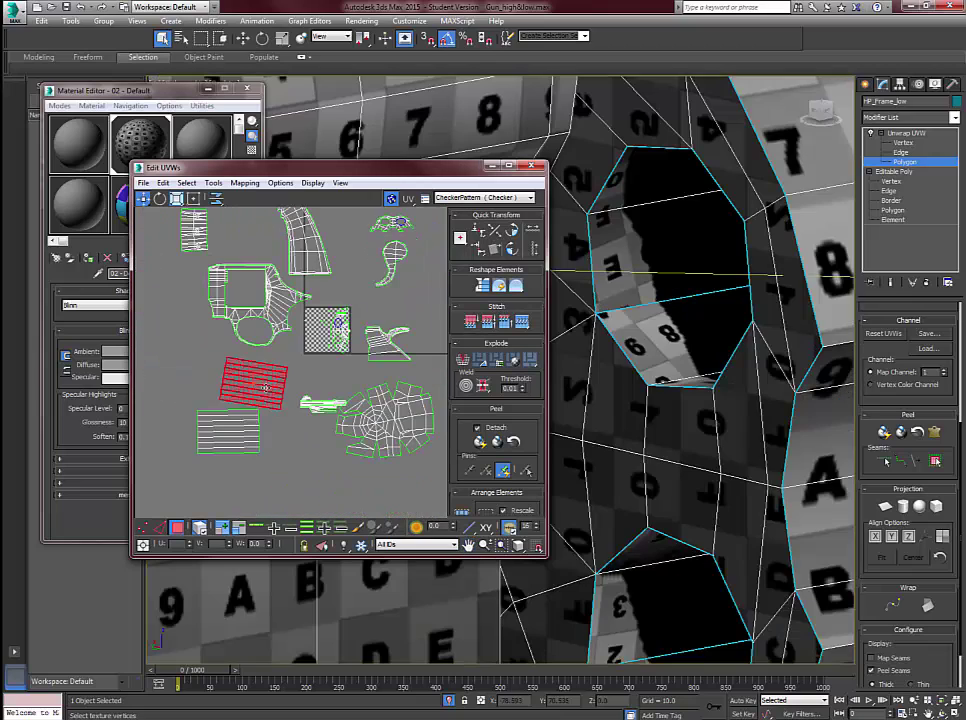
left_click_drag(267, 391, 233, 386)
right_click(244, 382)
left_click(270, 397)
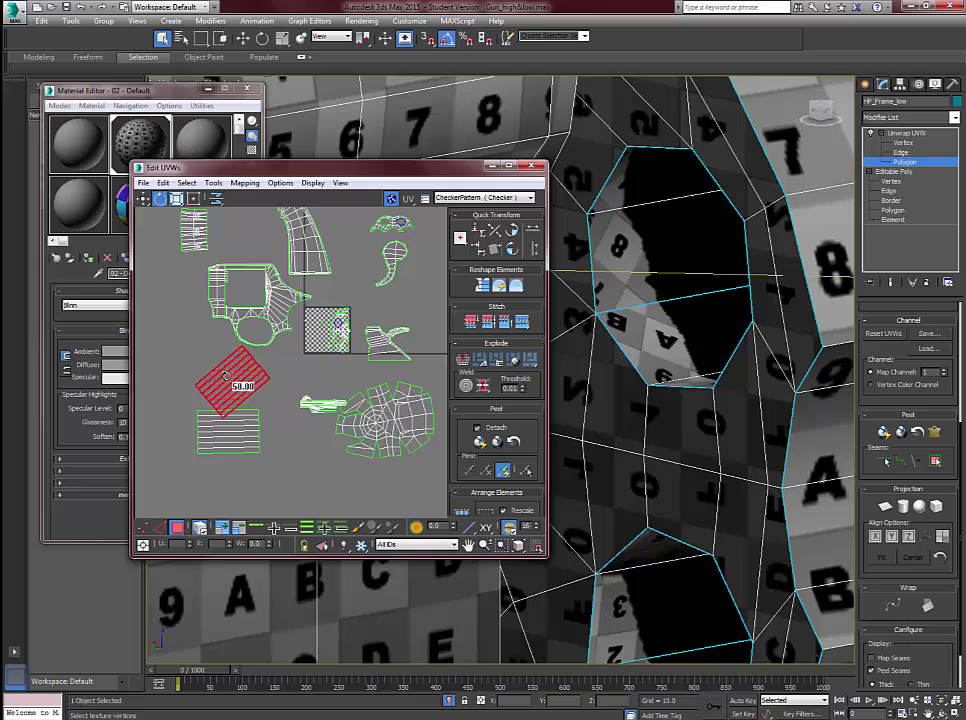
mouse_move(226, 375)
left_mouse_down()
mouse_move(224, 360)
mouse_move(235, 380)
left_mouse_up()
right_click(231, 371)
left_click(241, 375)
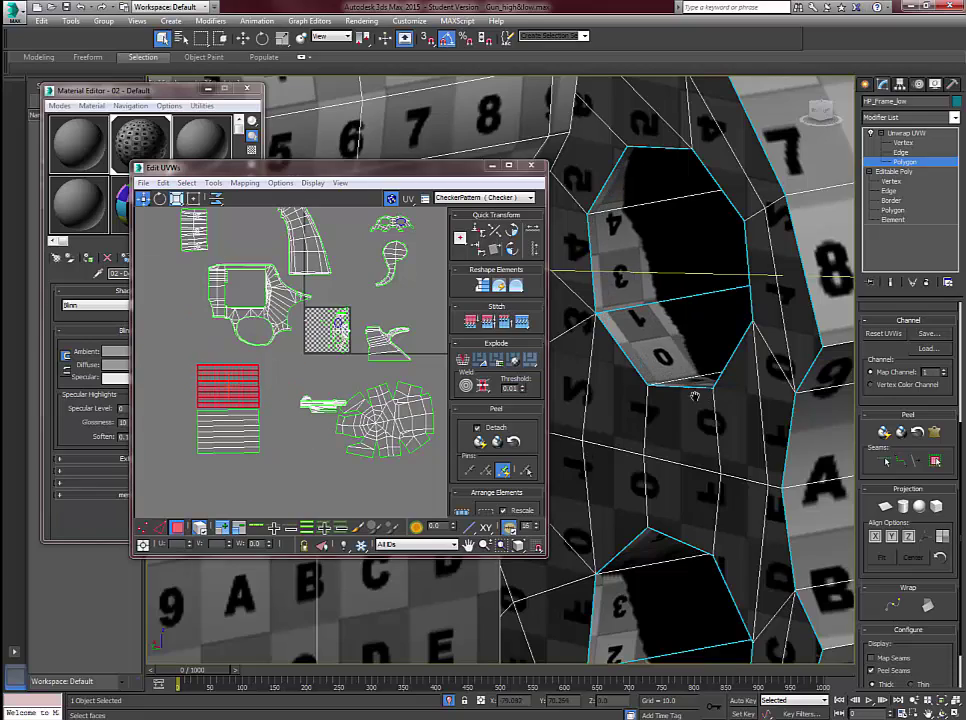
- Inspect the checker map inside the chamber openings and around the rear of the cylinder
scroll(707, 398, "down", 3)
middle_click_drag(741, 426, 610, 371)
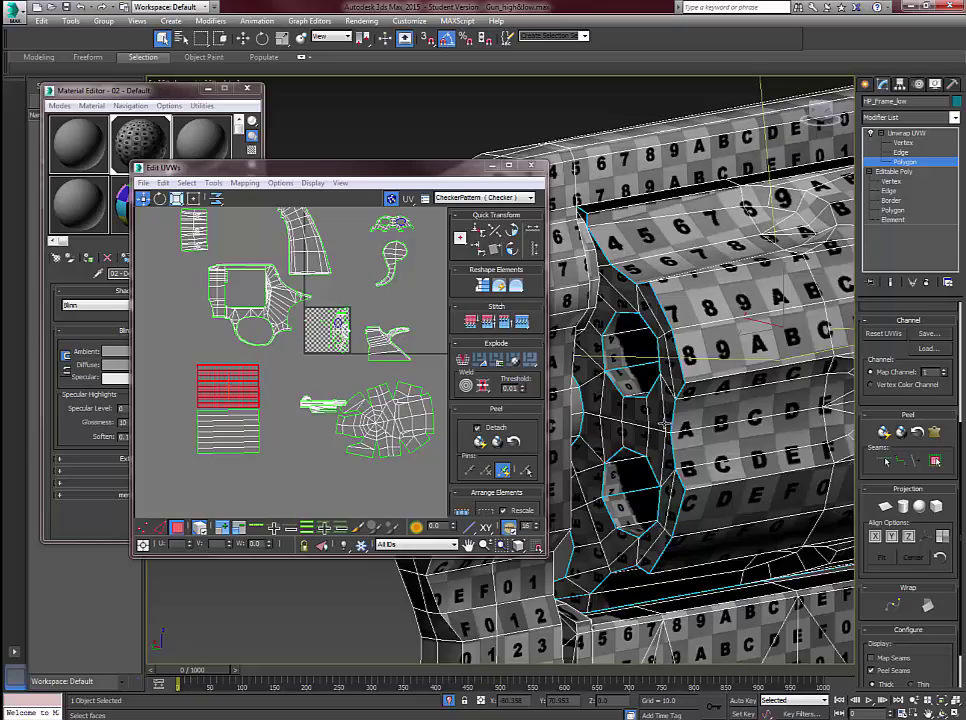
scroll(659, 420, "down", 3)
middle_click_drag(663, 420, 674, 389)
middle_click_drag(710, 440, 653, 444, "alt")
middle_click_drag(760, 445, 707, 449, "alt")
middle_click_drag(620, 444, 595, 446, "alt")
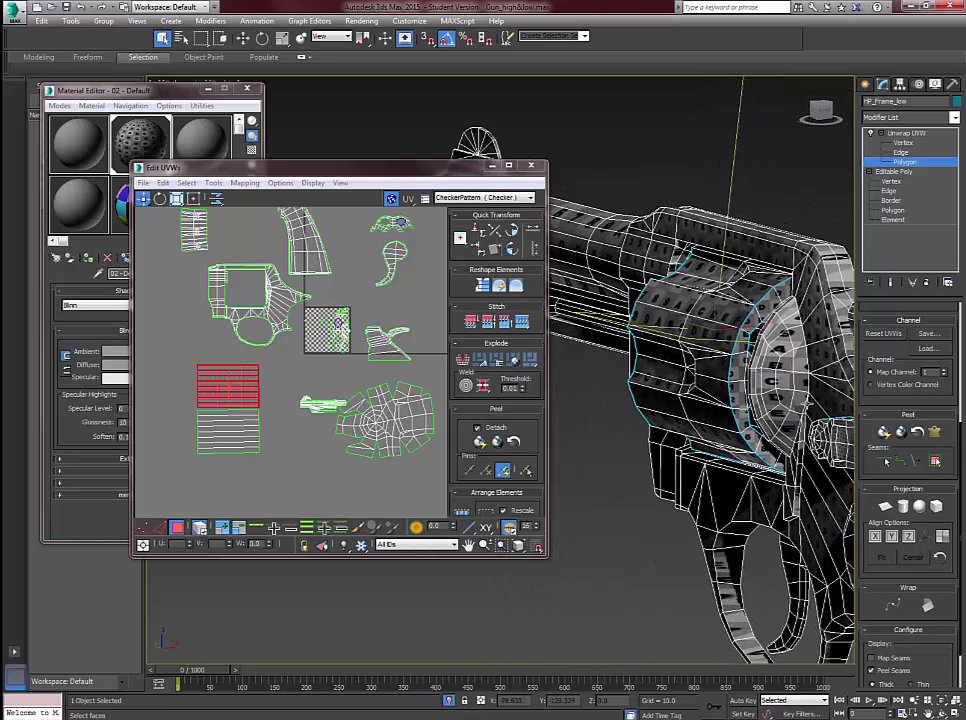
left_click(794, 394)
middle_click_drag(794, 394, 714, 394, "alt")
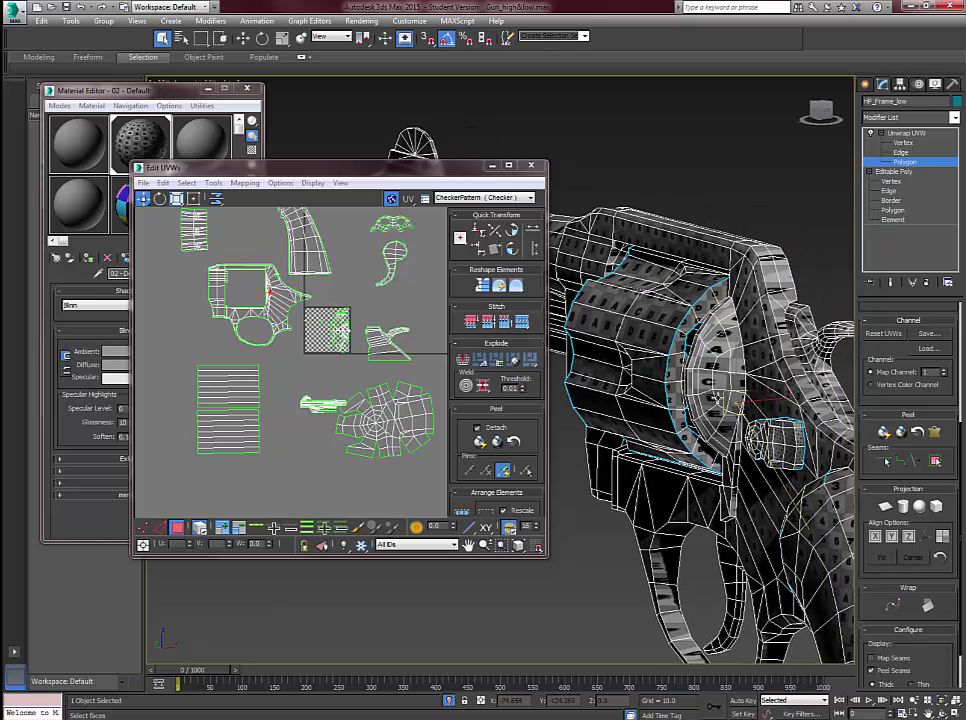
scroll(717, 398, "up", 3)
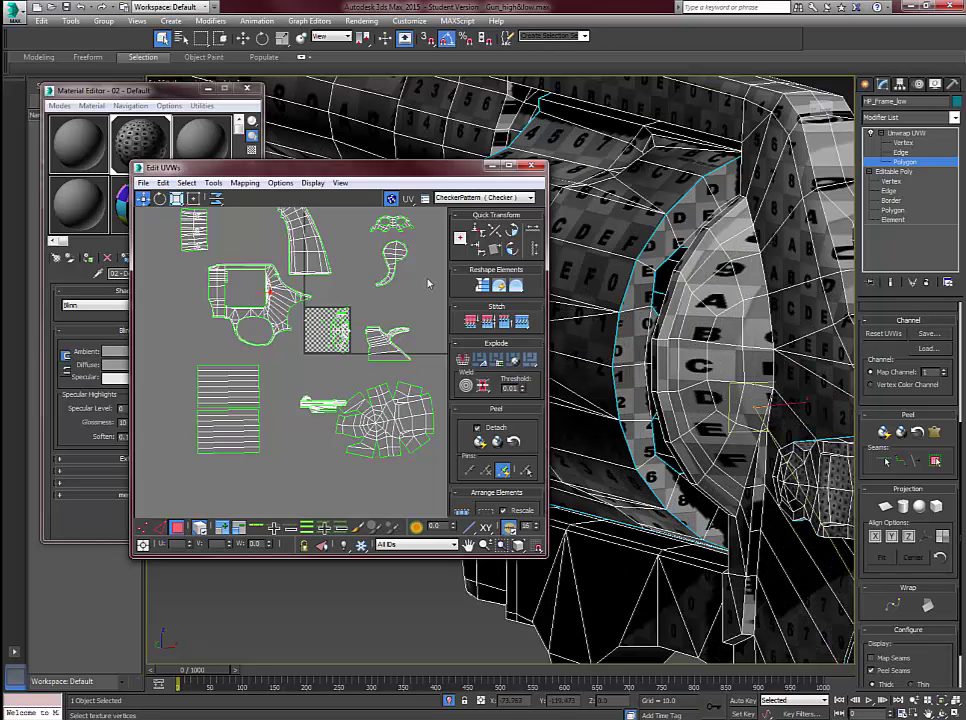
- Select the row of faces along the outer edge of the curved plate behind the cylinder
left_click(763, 369)
left_click(761, 366, "ctrl")
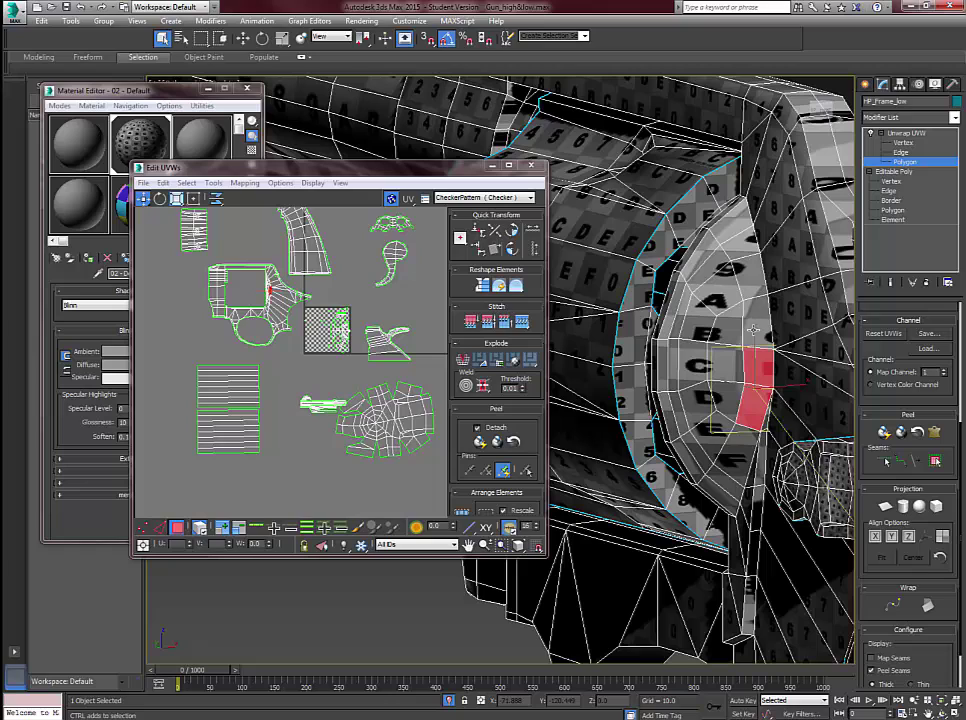
left_click(762, 334, "ctrl")
left_click(752, 279, "ctrl")
left_click(744, 252, "ctrl")
left_click(740, 210, "ctrl")
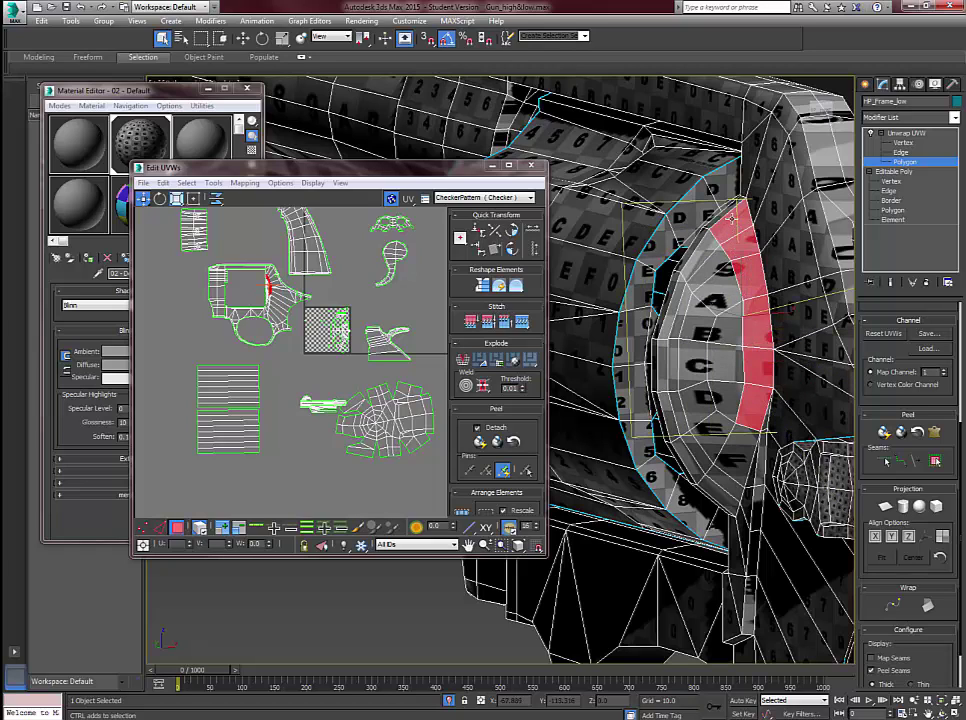
left_click(752, 446, "ctrl")
- Add the curved plate's inner faces and lower rim faces to the selection one by one
left_click(730, 438, "ctrl")
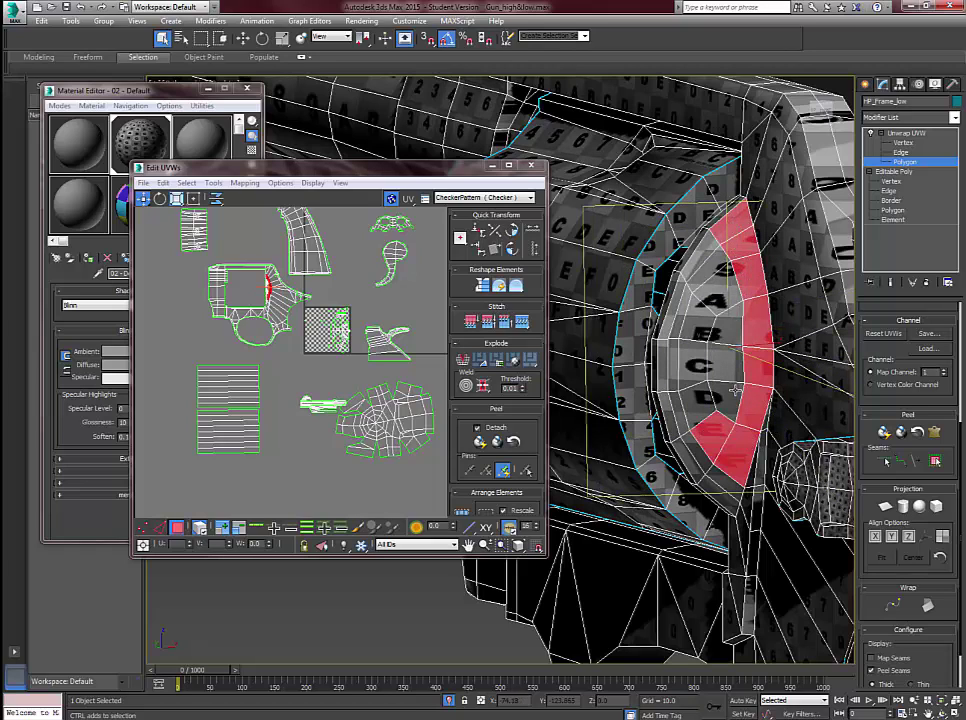
left_click(739, 398, "ctrl")
left_click(732, 367, "ctrl")
left_click(728, 331, "ctrl")
left_click(719, 292, "ctrl")
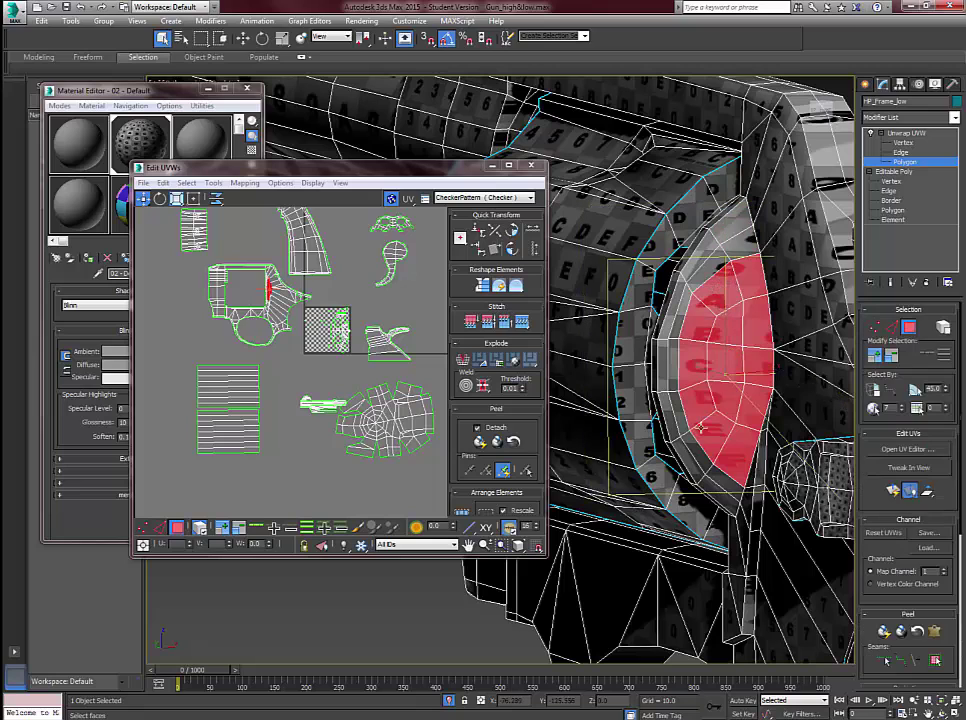
middle_click_drag(713, 422, 720, 403)
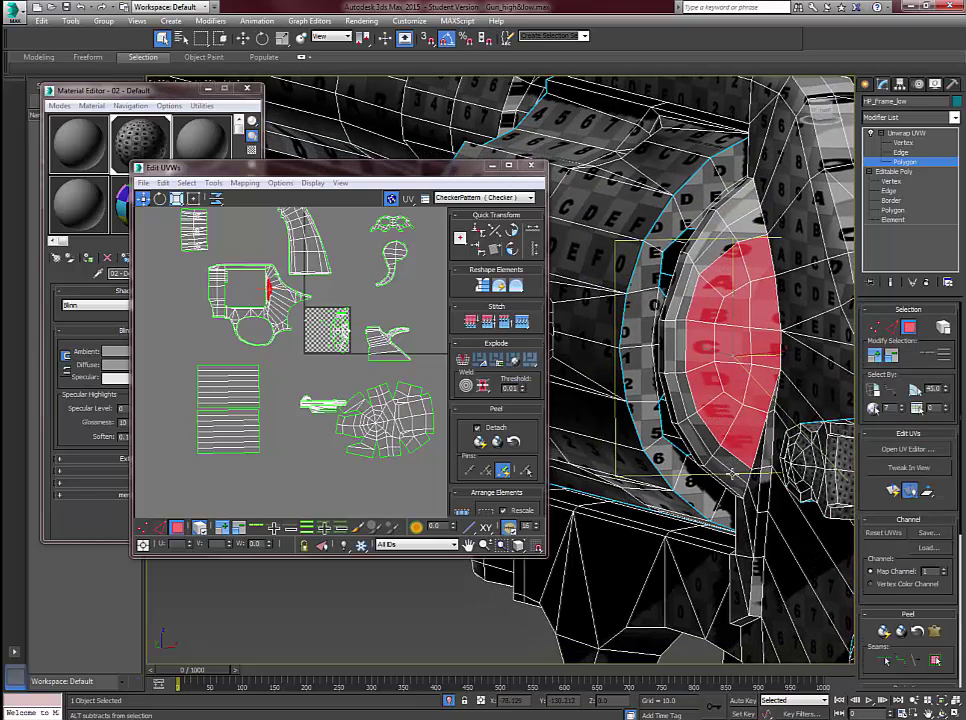
left_click(732, 474, "ctrl")
left_click(716, 452, "ctrl")
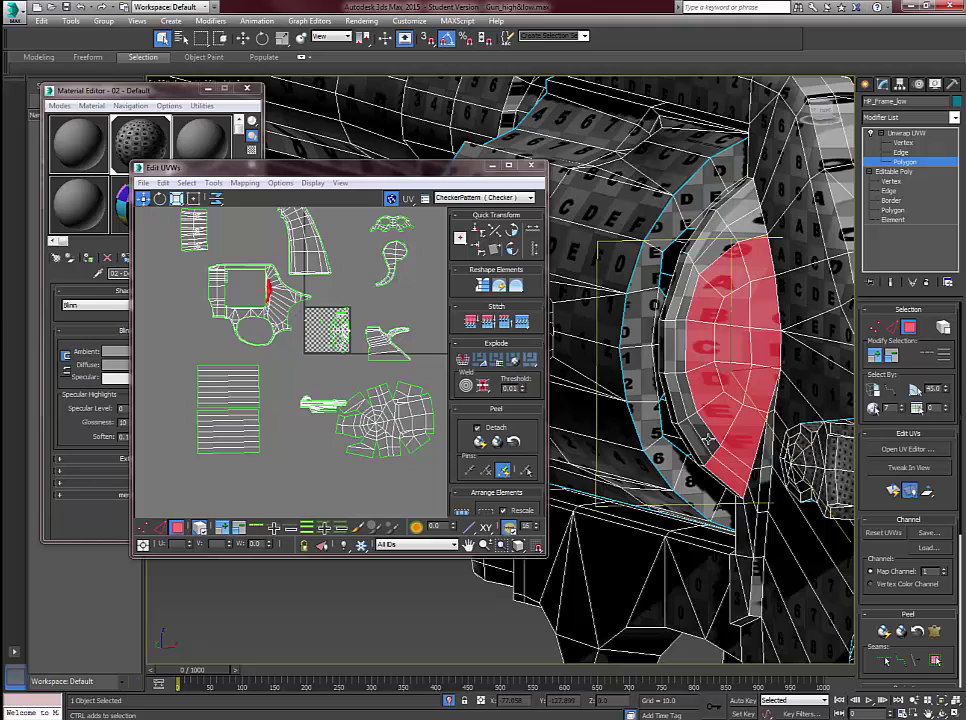
left_click(705, 439, "ctrl")
- Select the whole curved plate behind the cylinder by planar angle at 45, then exclude the narrow strip running down below it
left_click(914, 390)
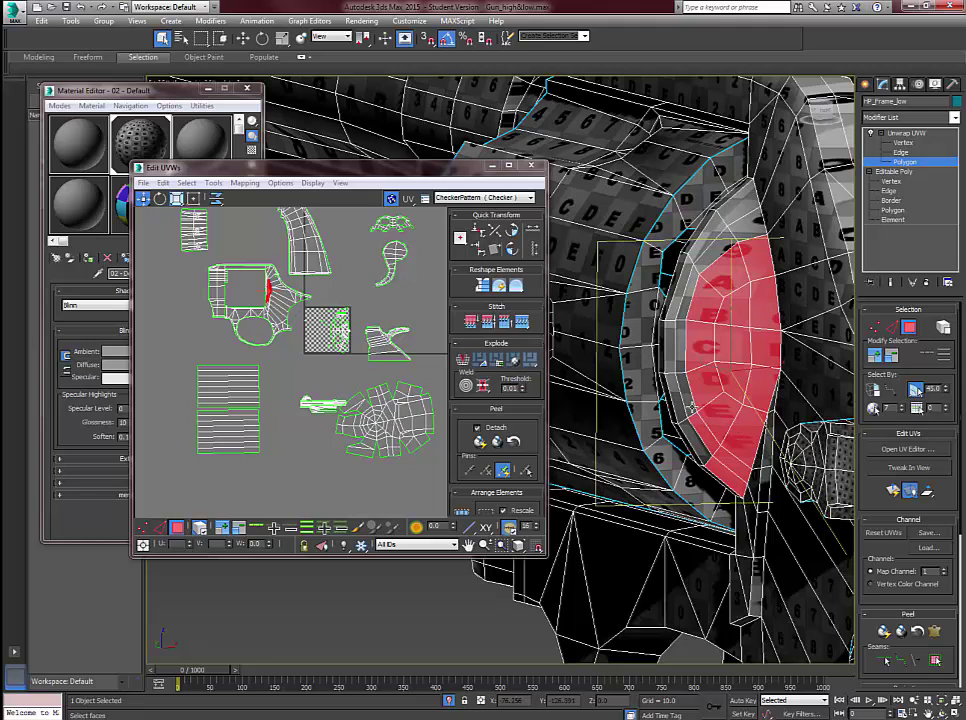
left_click(692, 407)
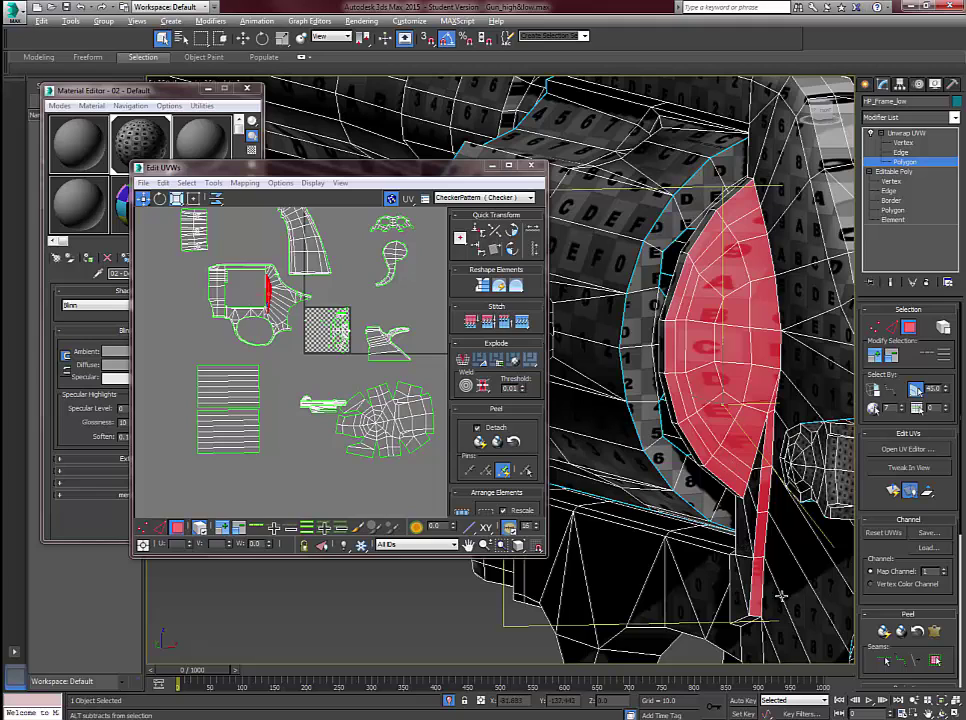
left_click(756, 562, "alt")
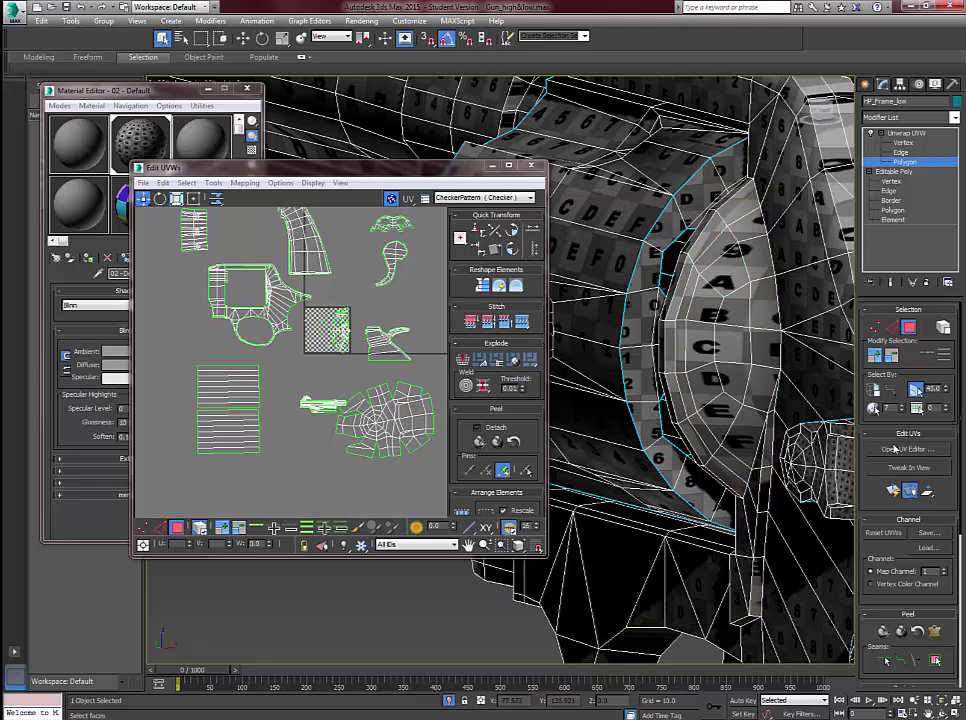
key("ctrl+z")
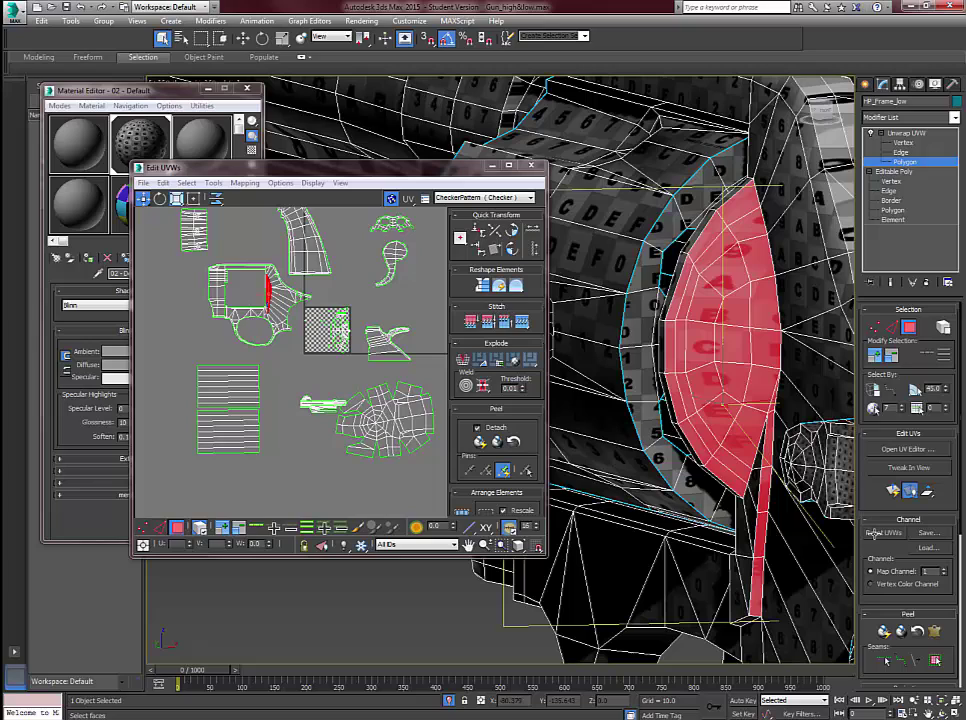
left_click(760, 591, "alt")
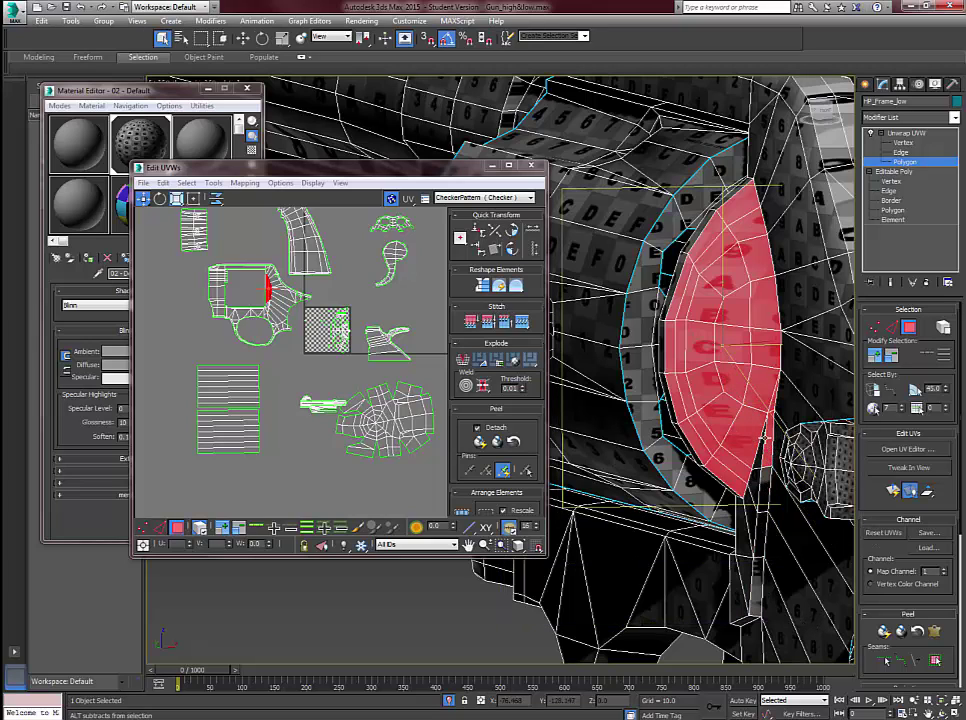
left_click(765, 445, "alt")
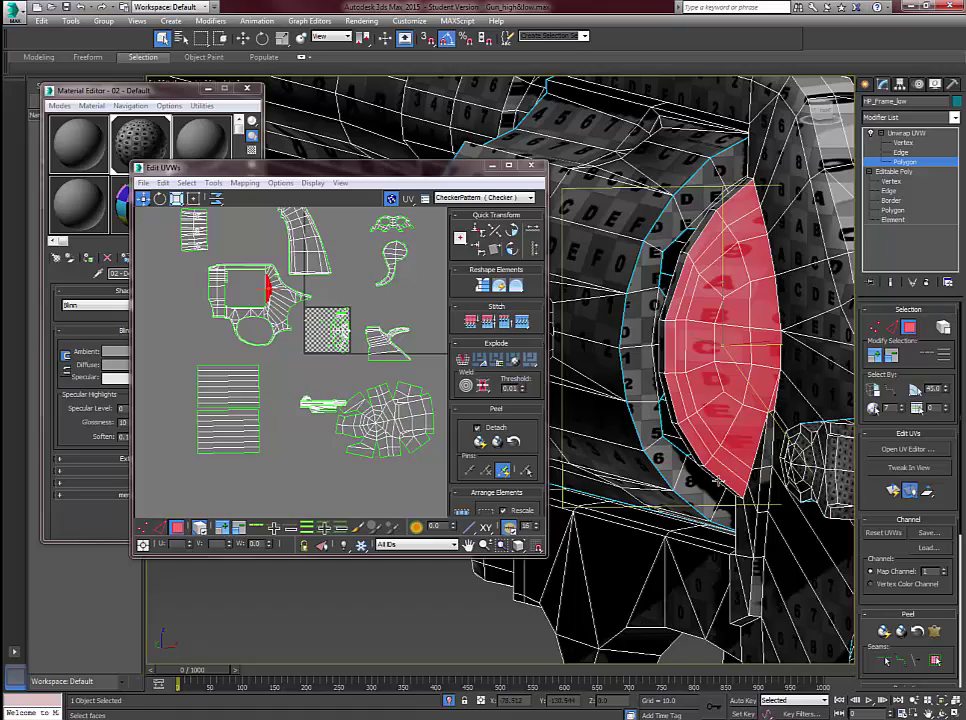
- Apply a quick planar map to the curved plate faces and move the resulting shell off the UV tile, beside the frame shell
middle_click_drag(733, 455, 745, 478, "alt")
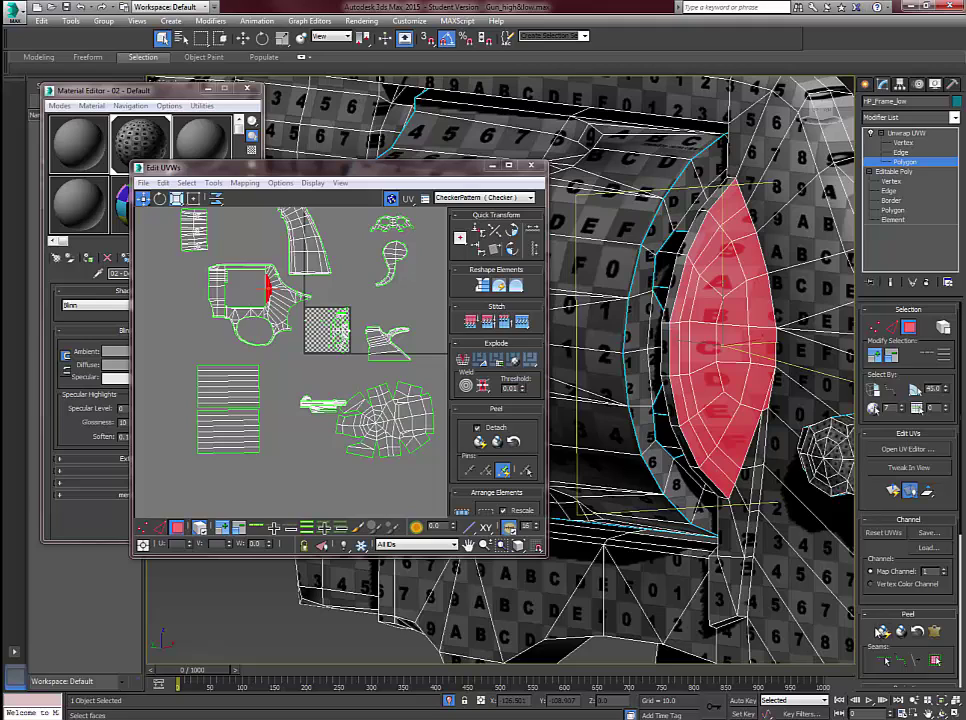
left_click(891, 491)
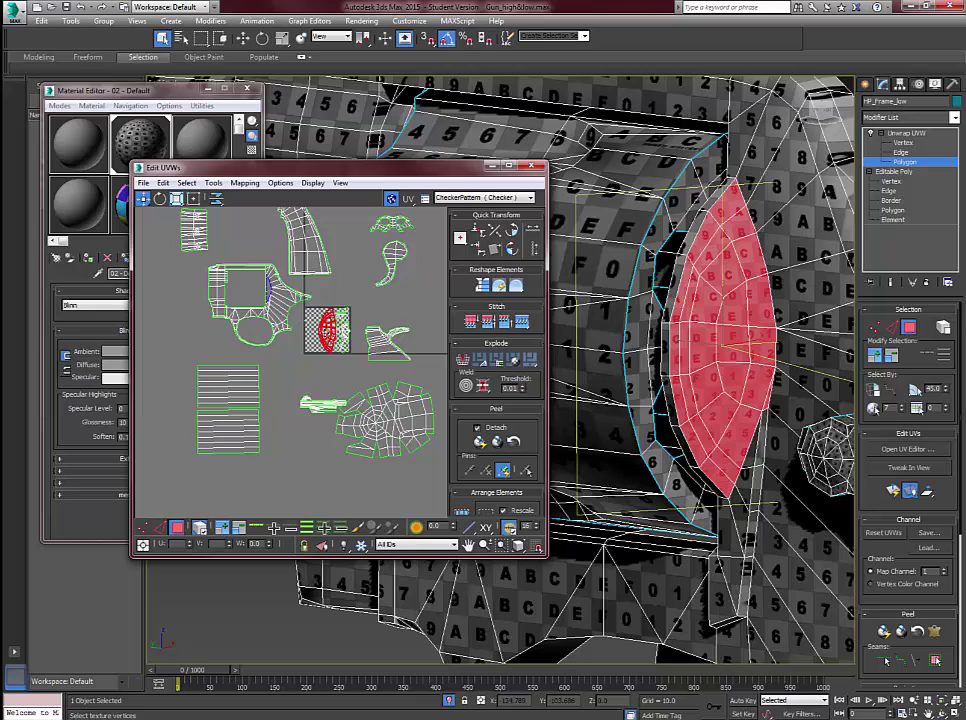
left_click_drag(327, 330, 187, 290)
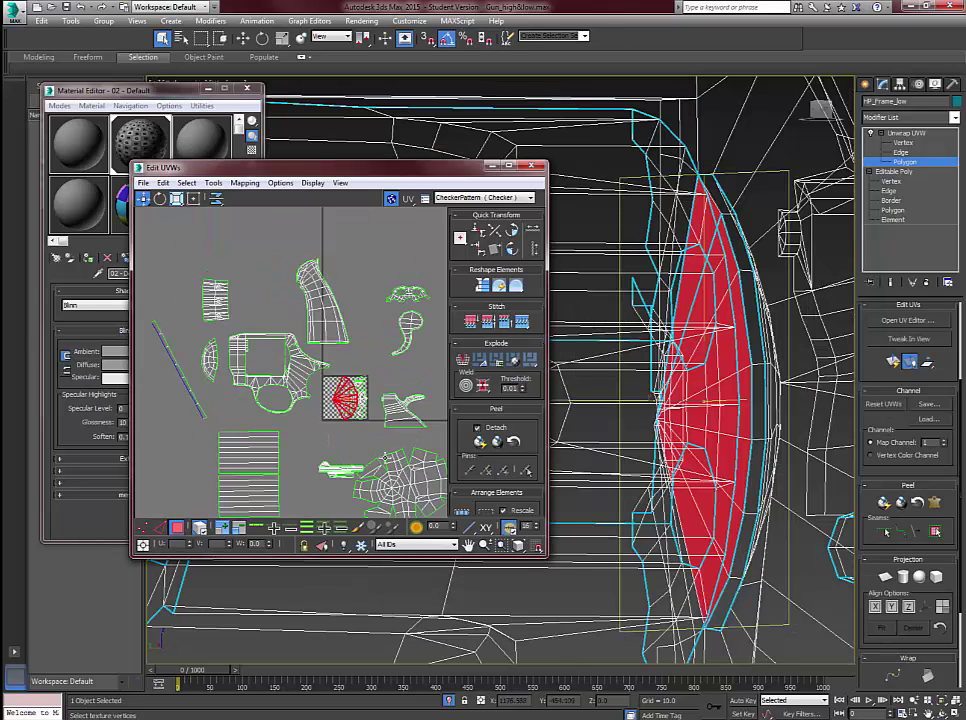
- Move the selected fan-shaped shell off the UV tile next to the long thin strip and return the viewport to shaded display
left_click_drag(345, 402, 187, 348)
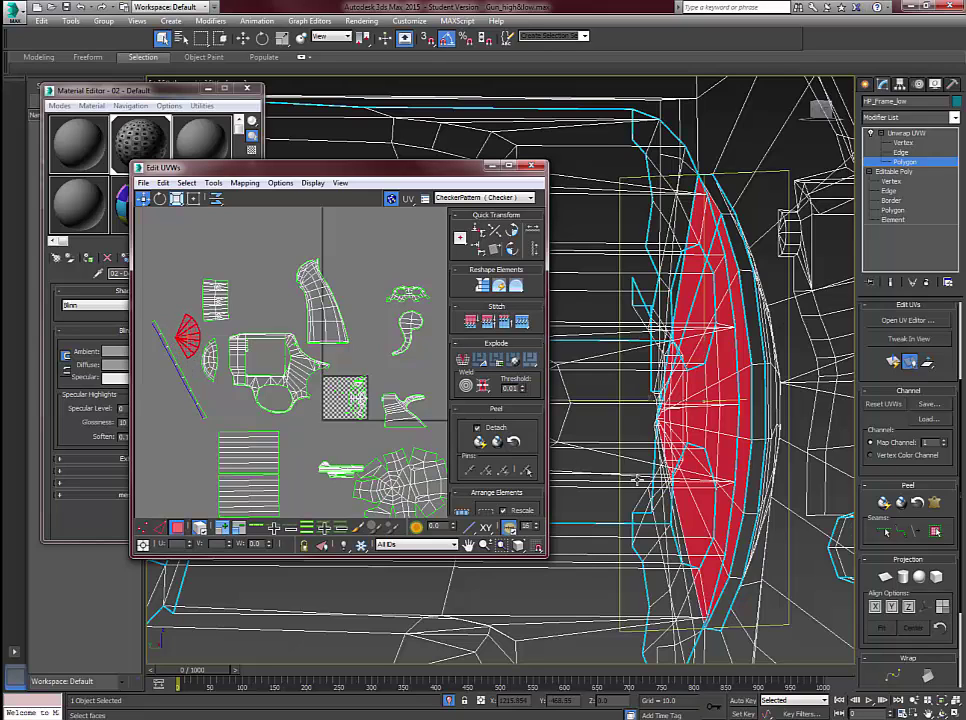
key("F3")
scroll(645, 492, "down", 2)
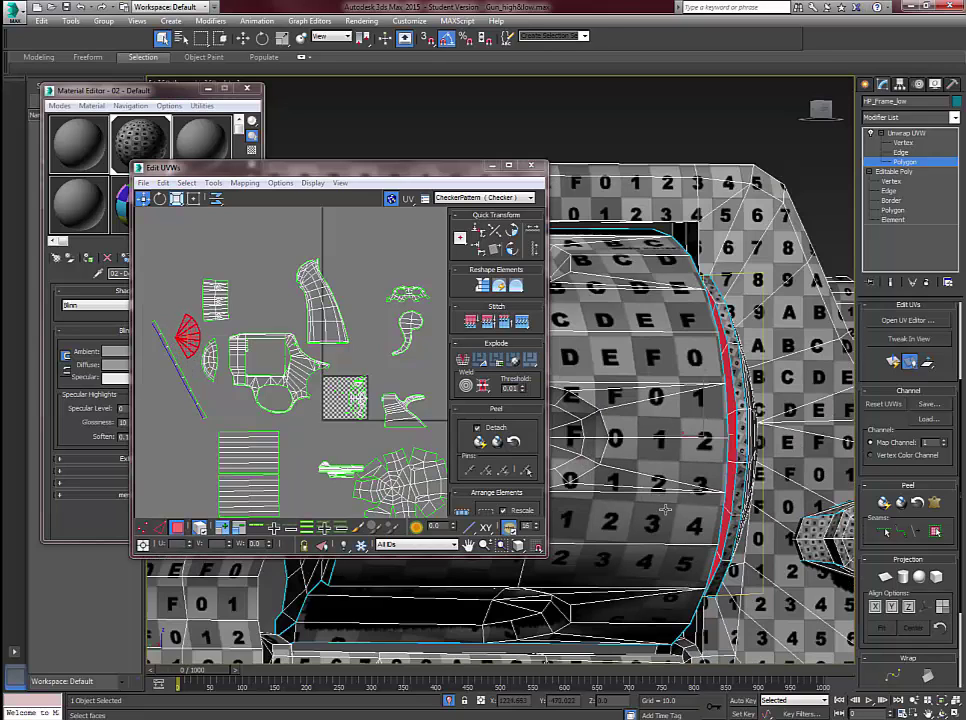
mouse_move(664, 508)
middle_mouse_down("alt")
mouse_move(627, 511)
mouse_move(665, 525)
middle_mouse_up("alt")
scroll(662, 515, "down", 2)
scroll(664, 526, "down", 5)
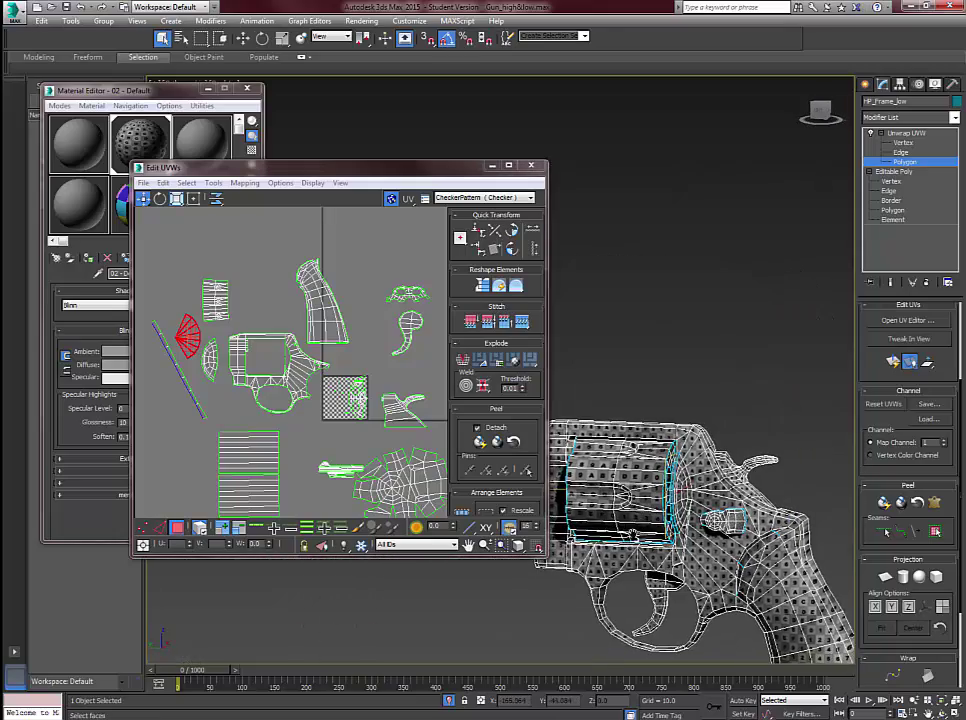
scroll(350, 395, "down", 2)
scroll(350, 395, "up", 3)
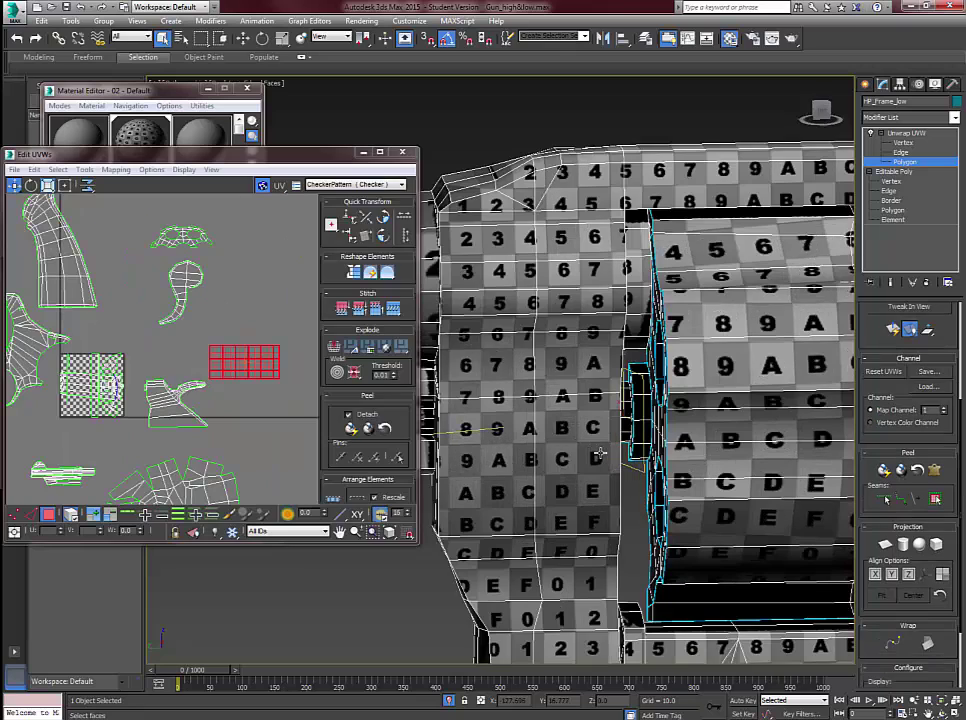
- Try rescaling all UV shells to a common scale, then undo the rescale
scroll(308, 397, "down", 5)
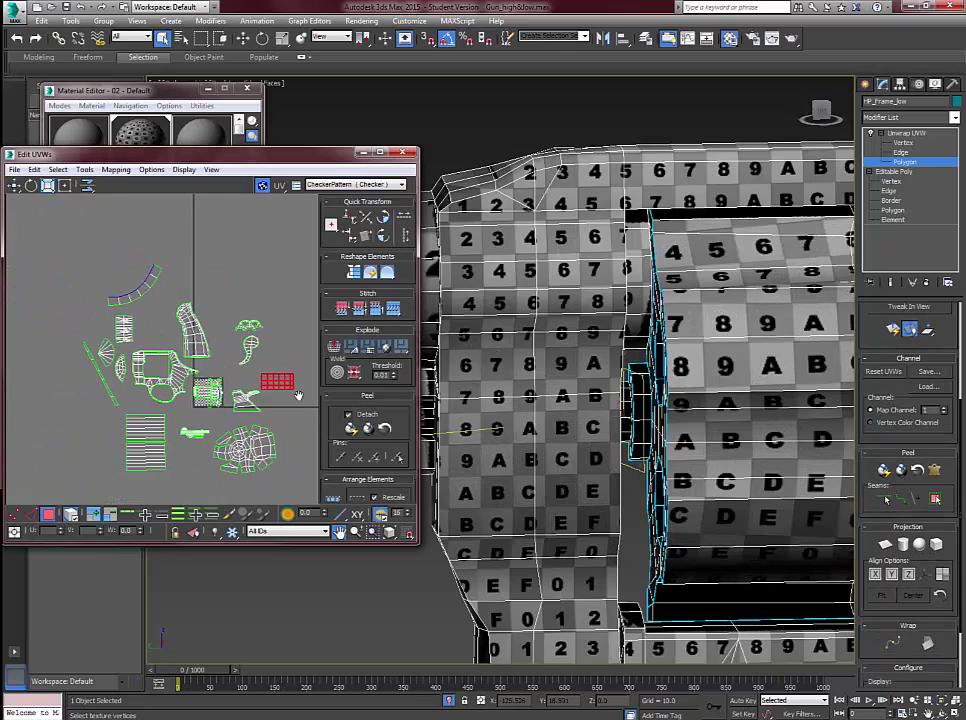
key("ctrl+a")
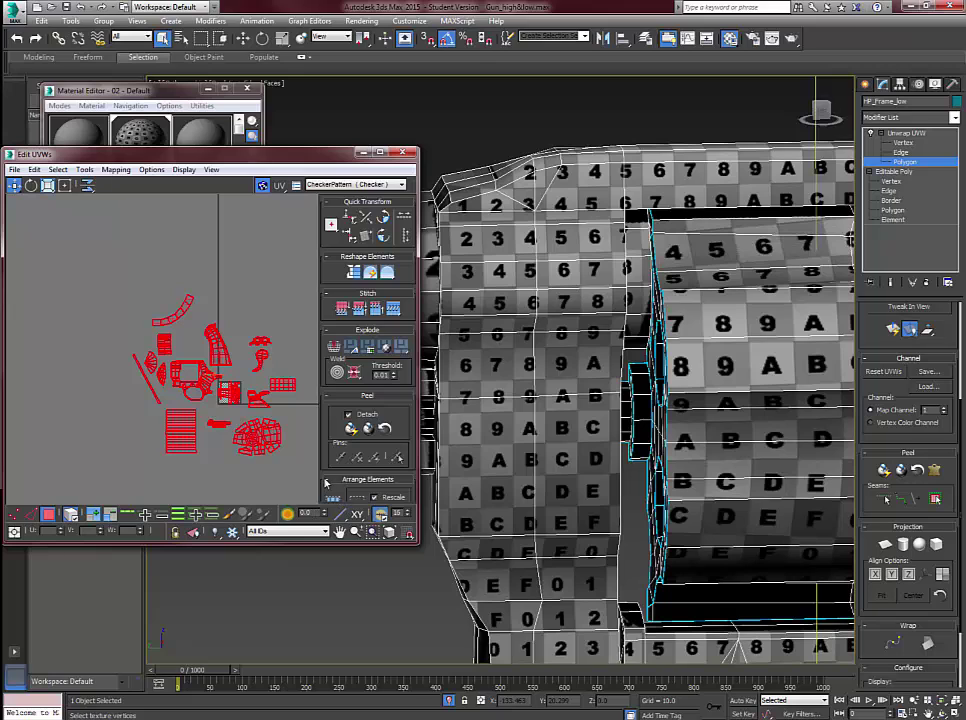
scroll(328, 460, "down", 3)
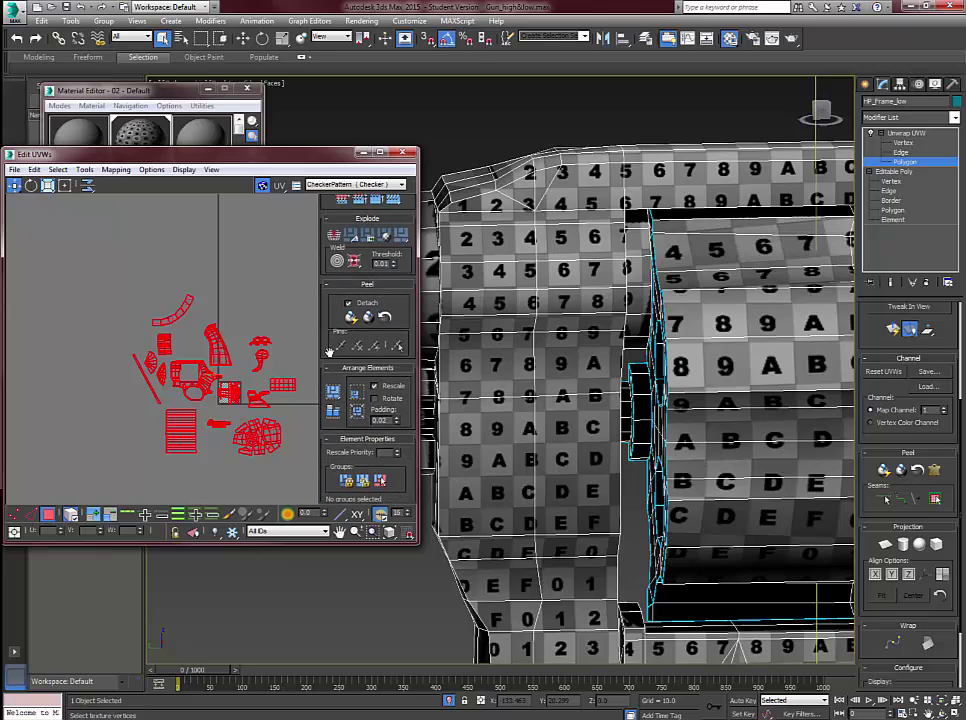
left_click(333, 411)
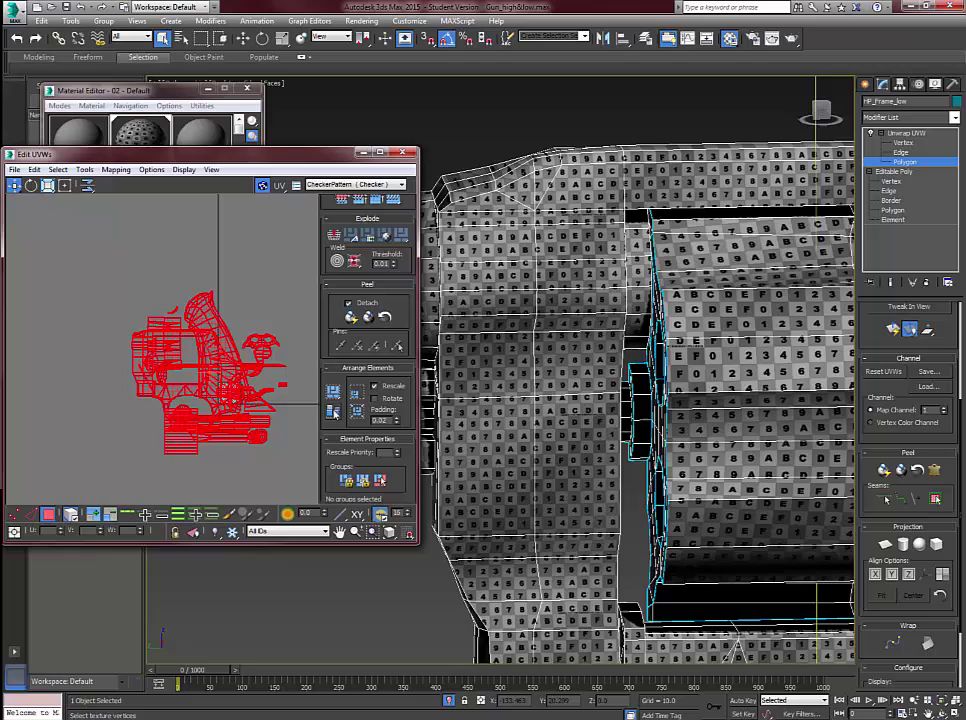
key("ctrl+z")
- Rotate the slanted long thin shell until it stands vertical beside the other shells
left_click(157, 405)
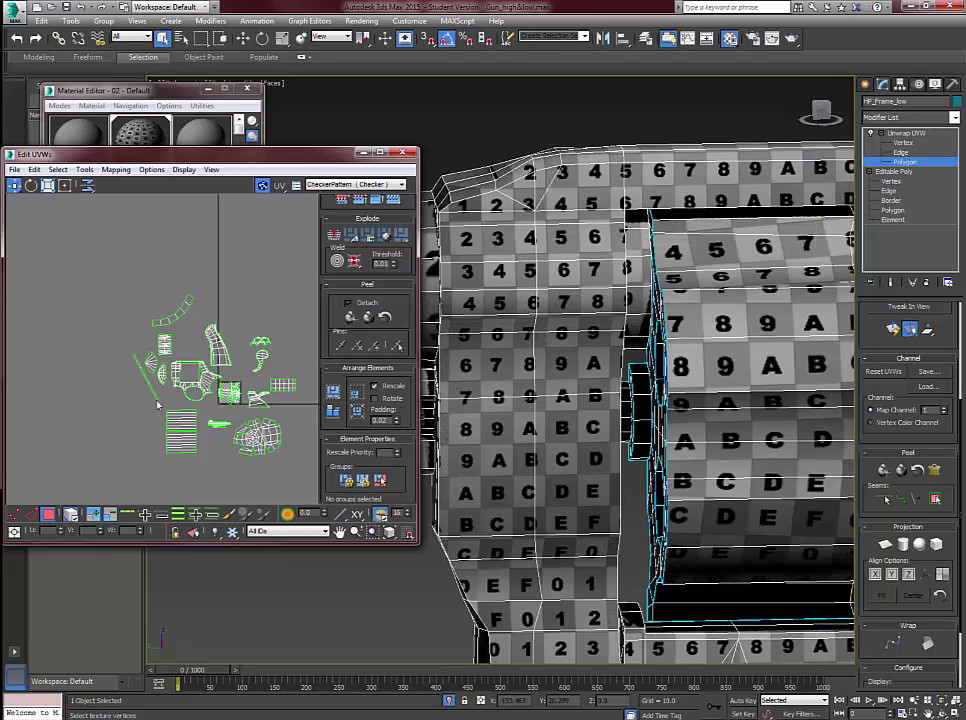
left_click(152, 392)
right_click(155, 398)
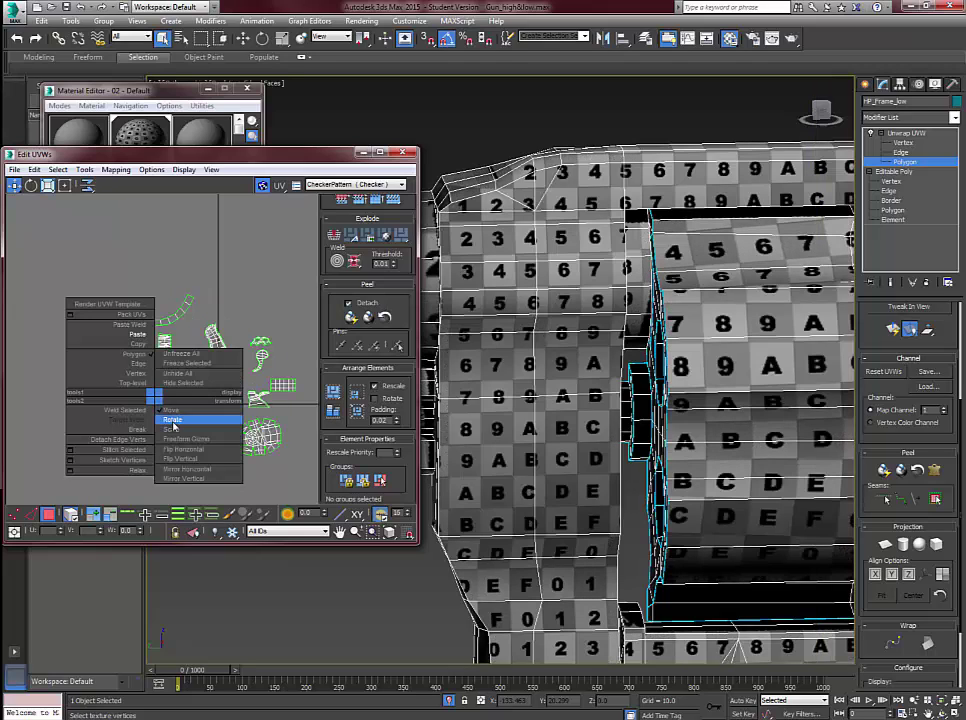
left_click(157, 402)
mouse_move(150, 396)
left_mouse_down()
mouse_move(145, 385)
mouse_move(150, 397)
mouse_move(134, 397)
left_mouse_up()
right_click(150, 398)
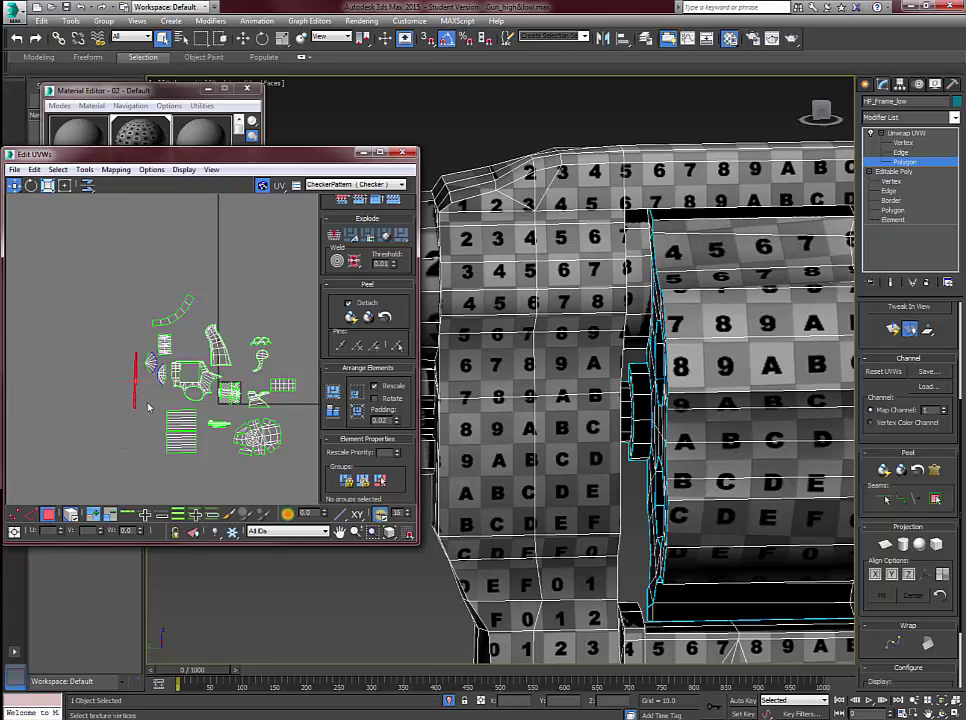
- Straighten the curved strip shell into a vertical strip and place it alongside the long thin shell
left_click(171, 320)
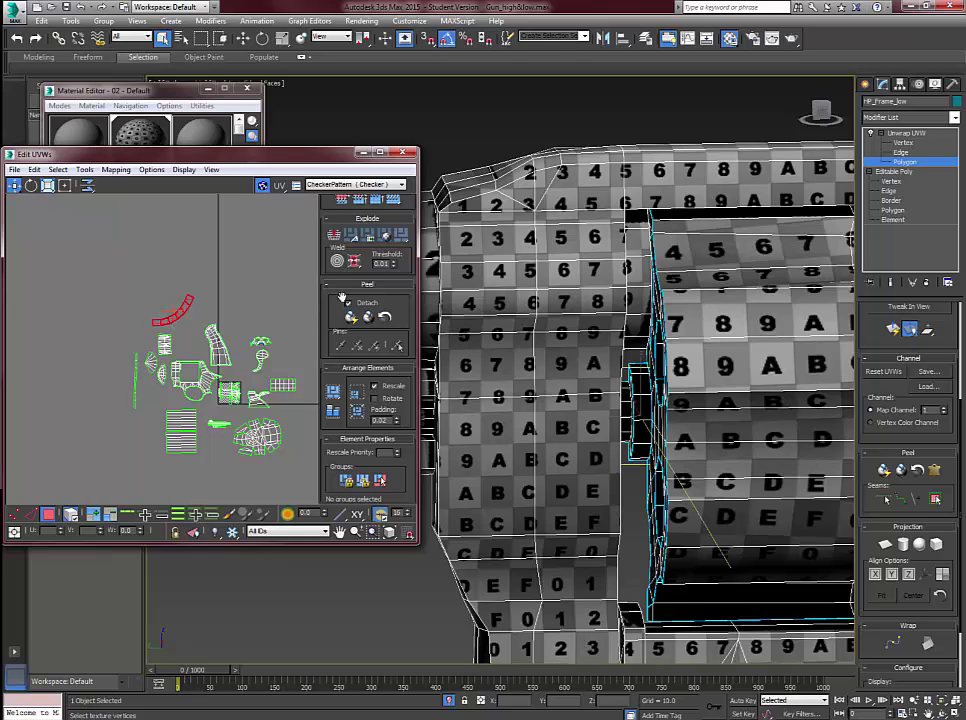
scroll(342, 298, "up", 3)
left_click(354, 229)
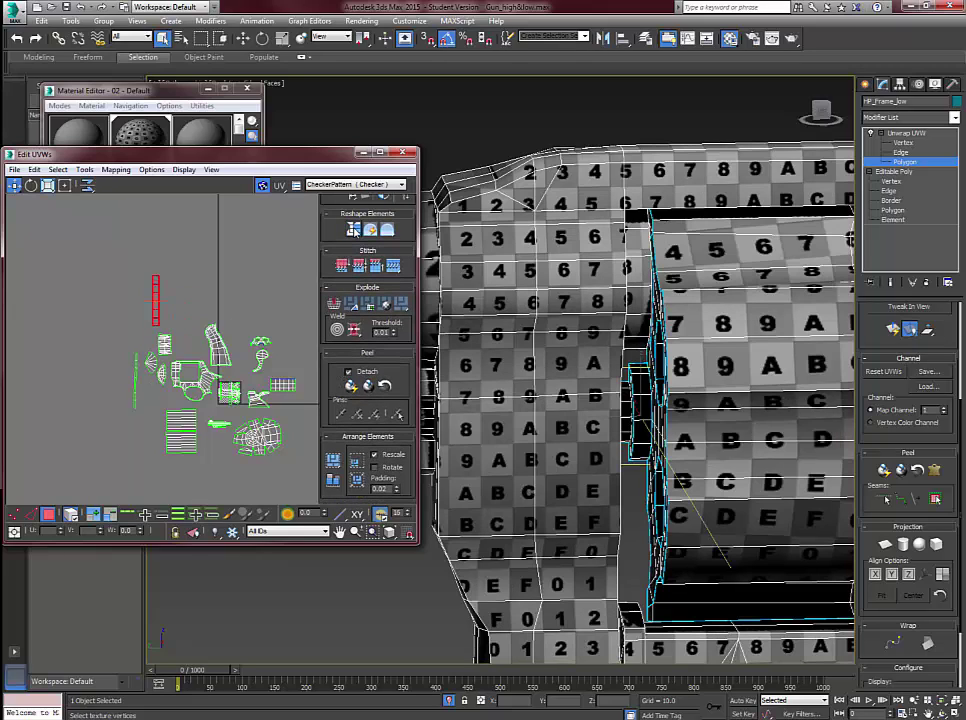
scroll(139, 327, "up", 1)
scroll(159, 338, "down", 1)
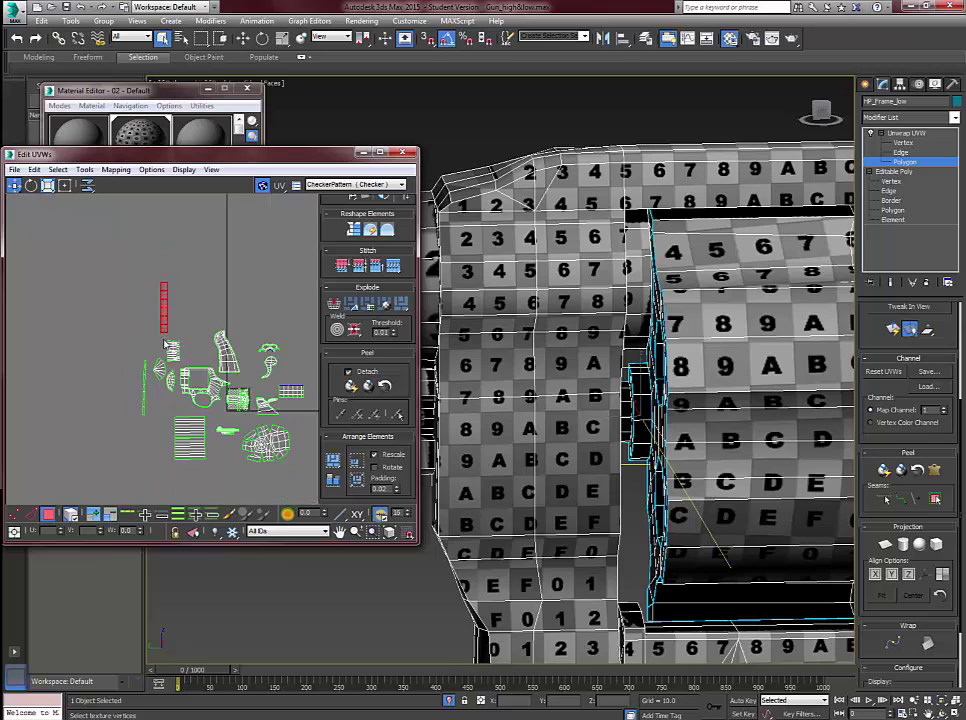
left_click_drag(164, 321, 137, 398)
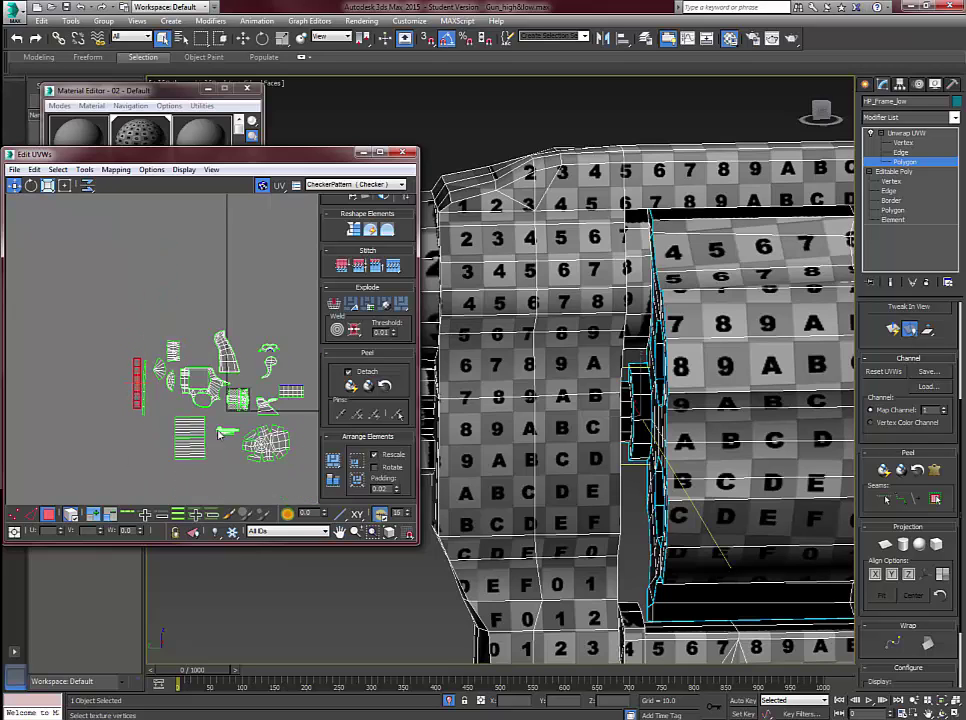
middle_click_drag(223, 431, 184, 414)
scroll(183, 413, "up", 6)
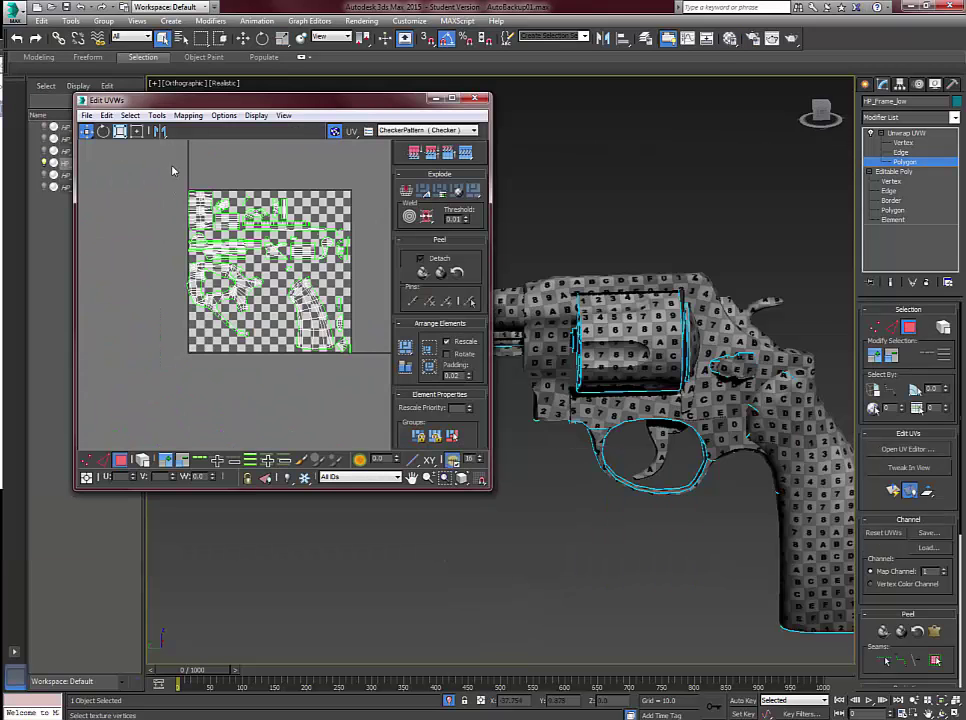
- Select all UV shells and pack them into the UV tile with Rescale on and a padding of 0.02
key("ctrl+a")
scroll(405, 418, "down", 2)
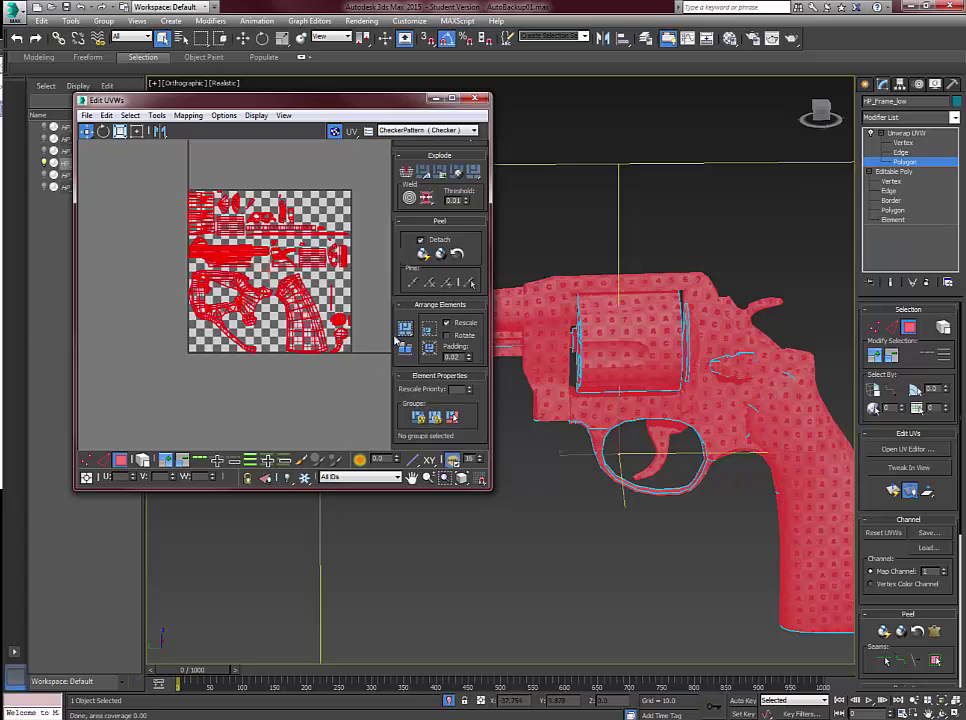
left_click(341, 396)
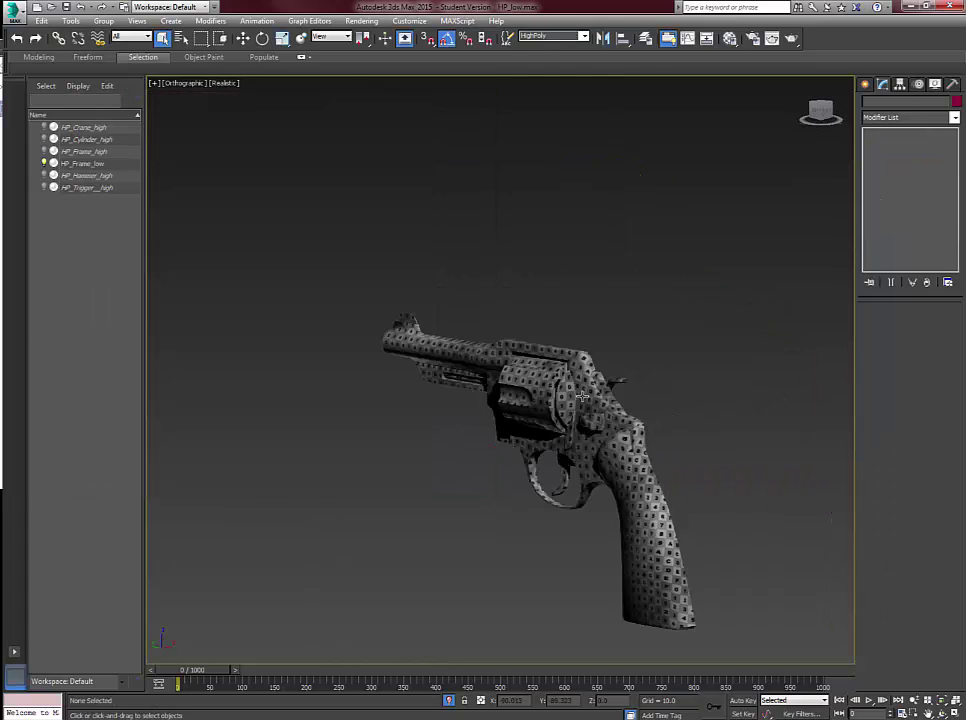
- Add a Symmetry modifier to HP_Frame_low with mirror axis X and Flip enabled, and inspect the mirrored revolver's checker map
left_click(955, 117)
scroll(905, 290, "down", 10)
scroll(905, 367, "down", 5)
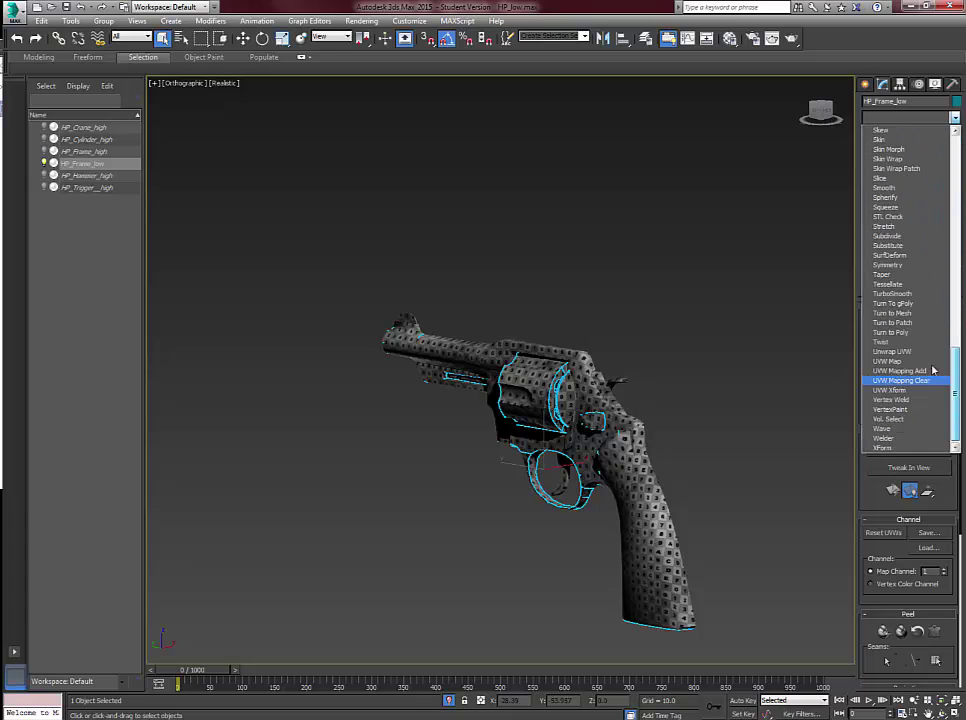
left_click(887, 264)
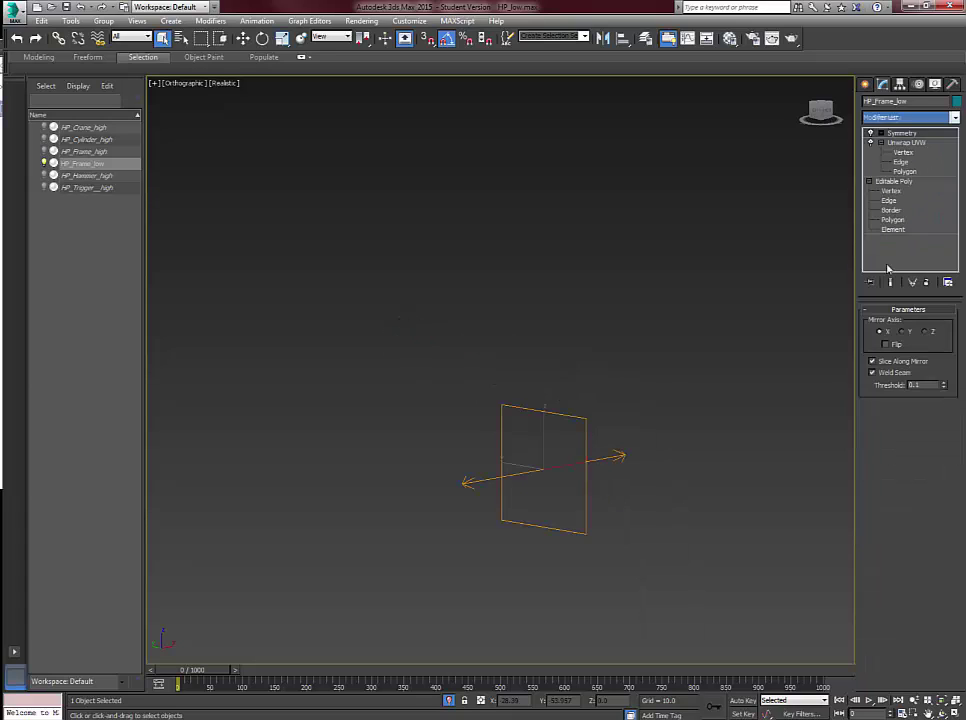
left_click(886, 345)
middle_click_drag(600, 480, 682, 486, "alt")
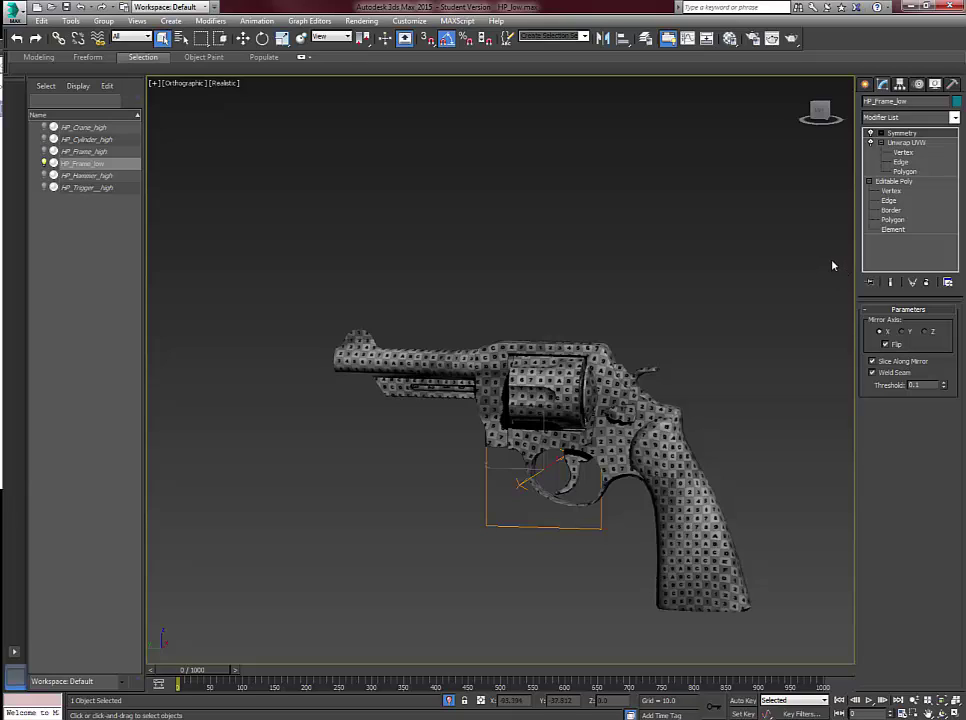
scroll(657, 445, "up", 3)
middle_click_drag(657, 445, 624, 346)
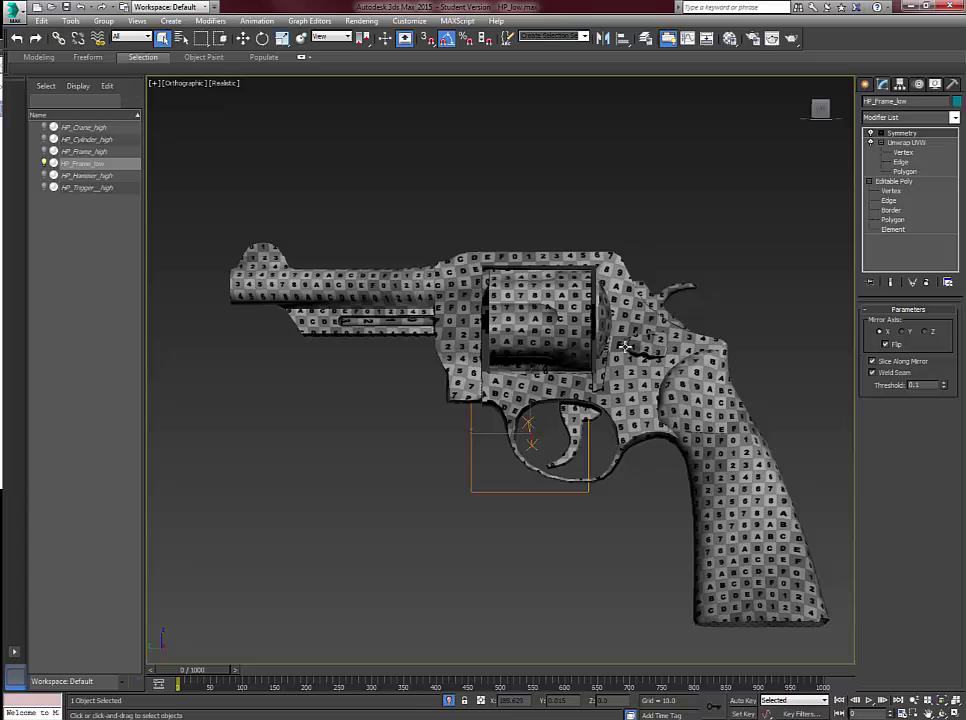
middle_click_drag(519, 342, 529, 343, "alt")
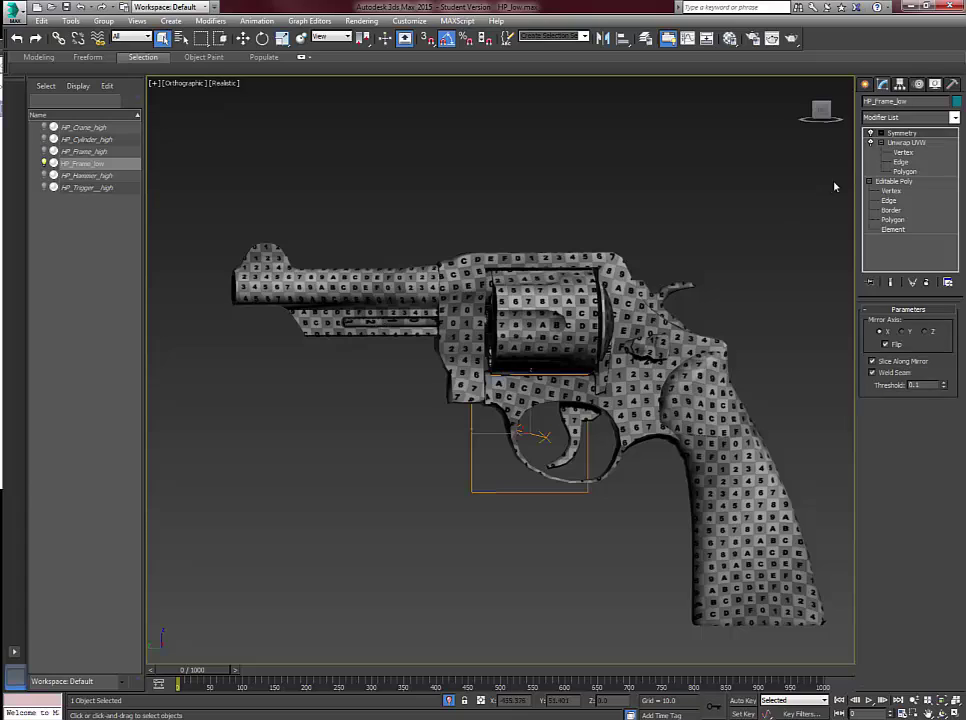
- Return to the Unwrap UVW polygon level and select the complete UV shell of the ejector rod under the barrel in the UV editor
left_click(904, 172)
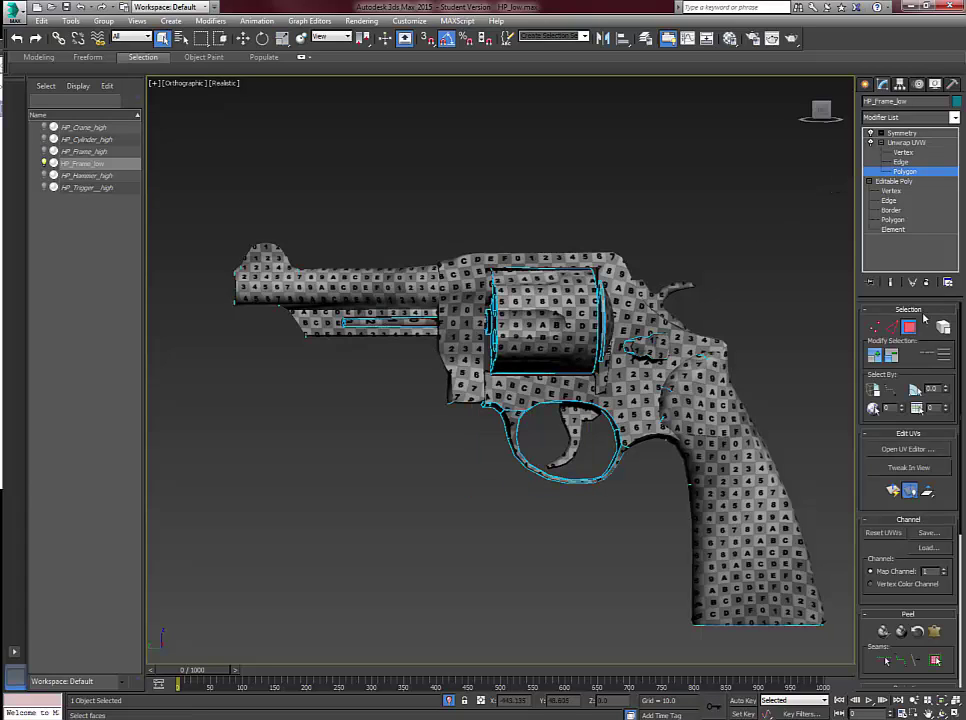
left_click(386, 319)
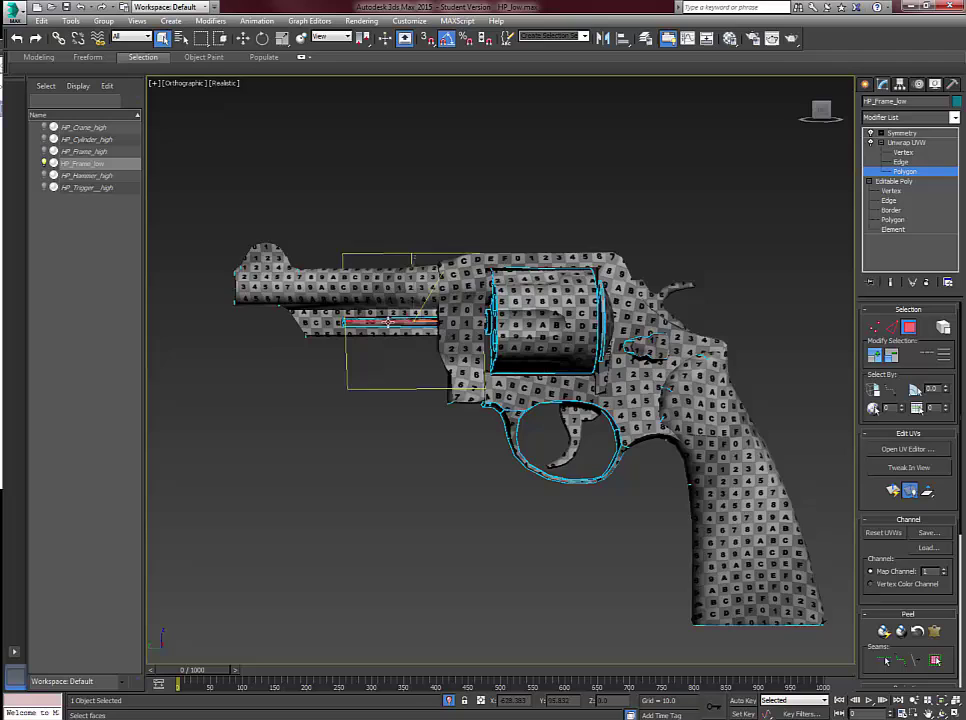
scroll(388, 322, "up", 3)
left_click(897, 449)
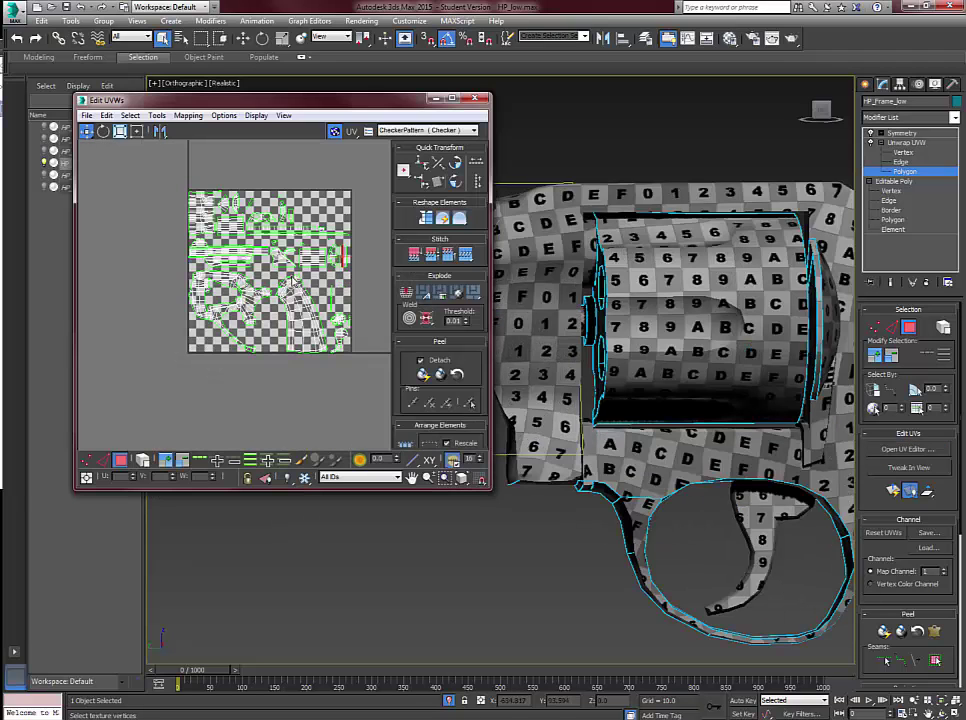
scroll(357, 264, "up", 5)
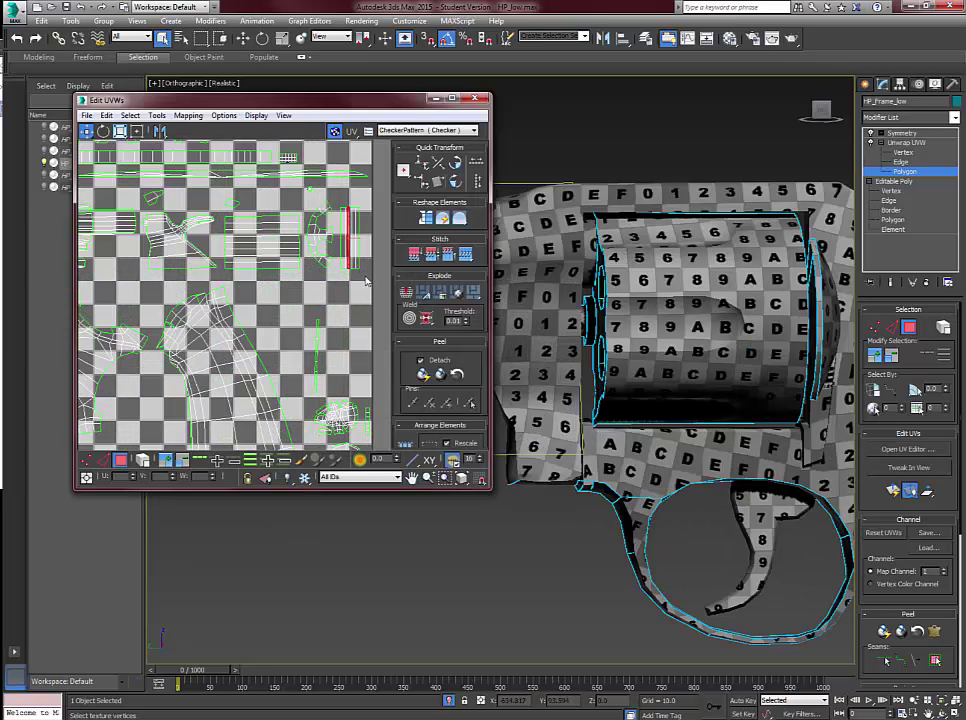
double_click(340, 267)
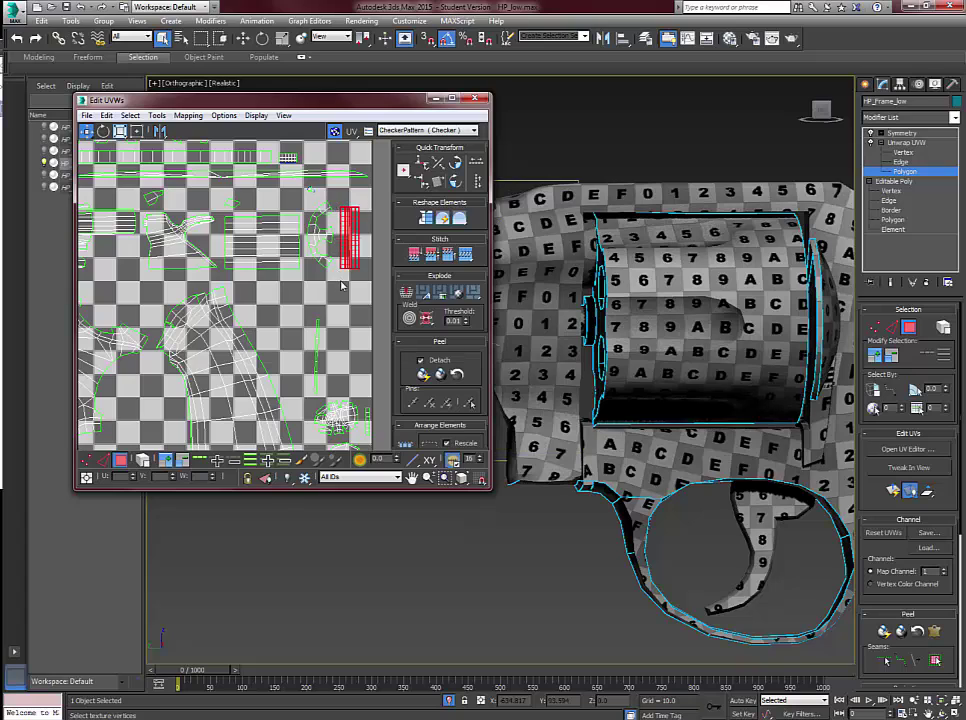
scroll(553, 346, "down", 2)
middle_click_drag(555, 348, 704, 359)
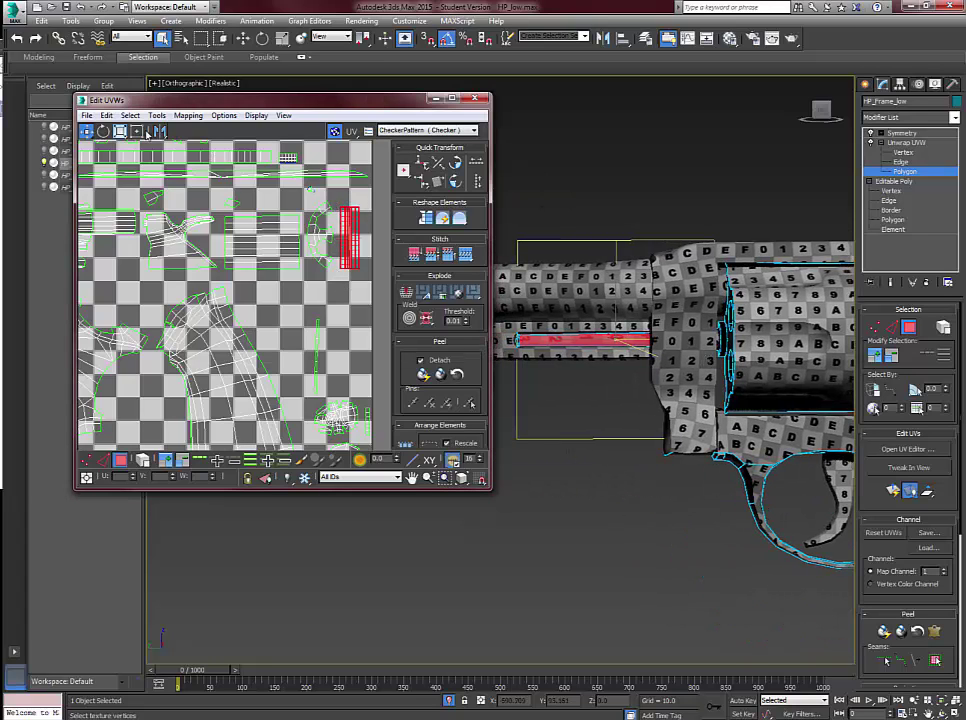
- Stretch the ejector rod shell vertically to about twice its length, shift it slightly down, and close the UV editor
left_click(120, 131)
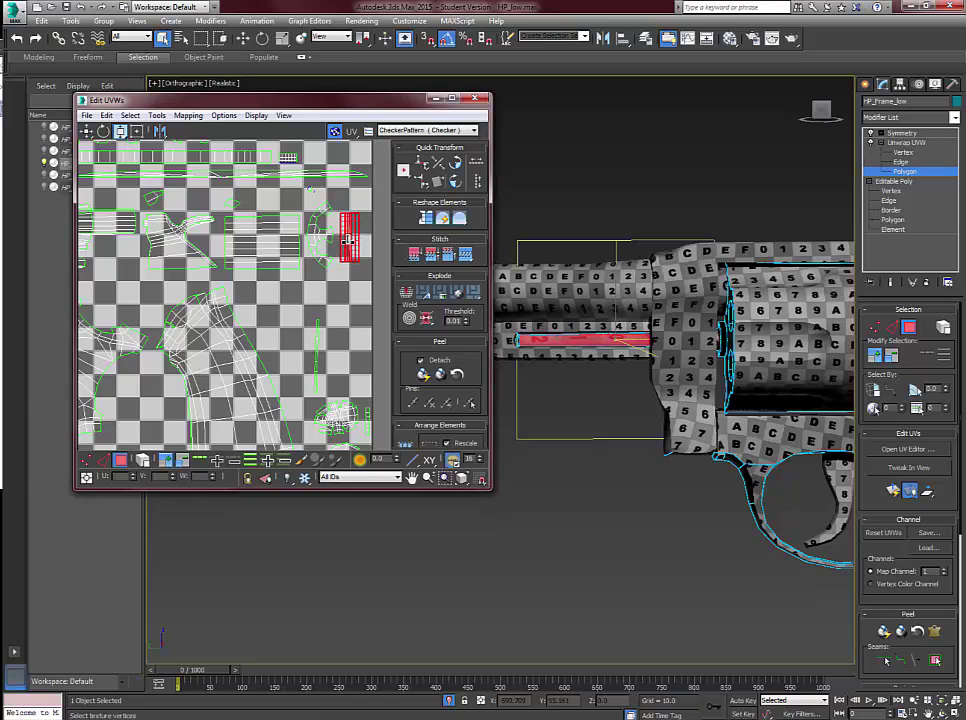
left_click_drag(350, 222, 341, 194)
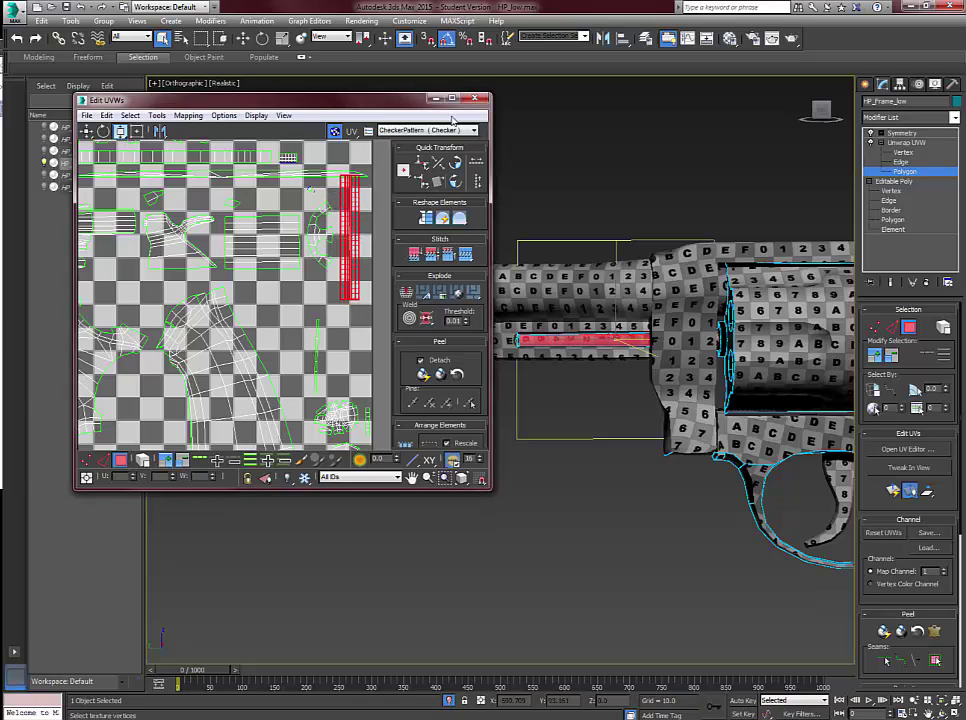
right_click(348, 214)
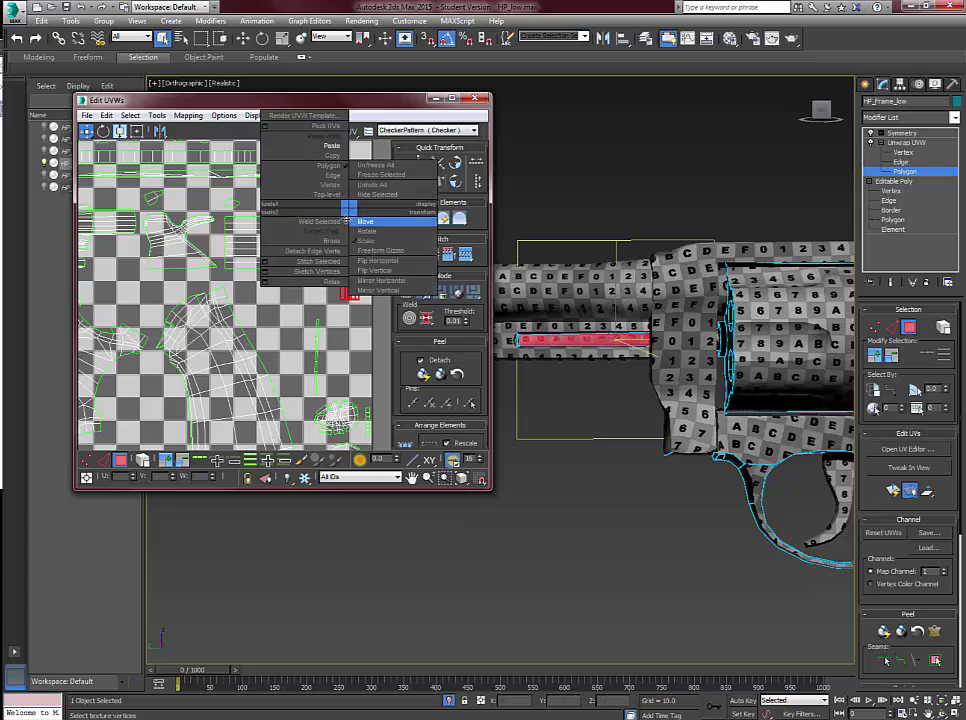
left_click(356, 222)
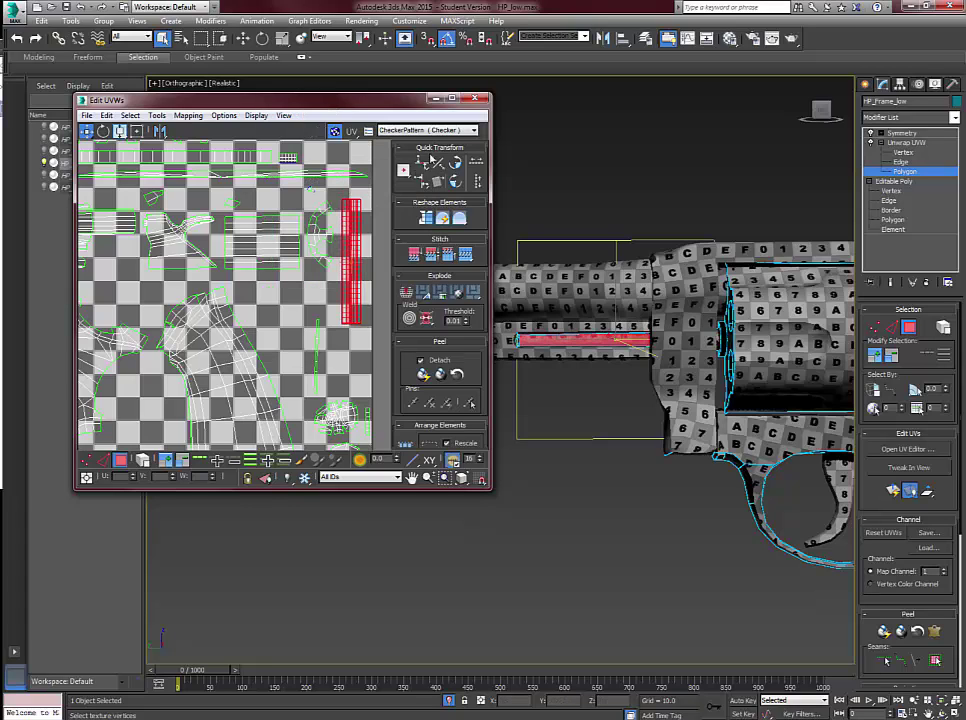
left_click(473, 101)
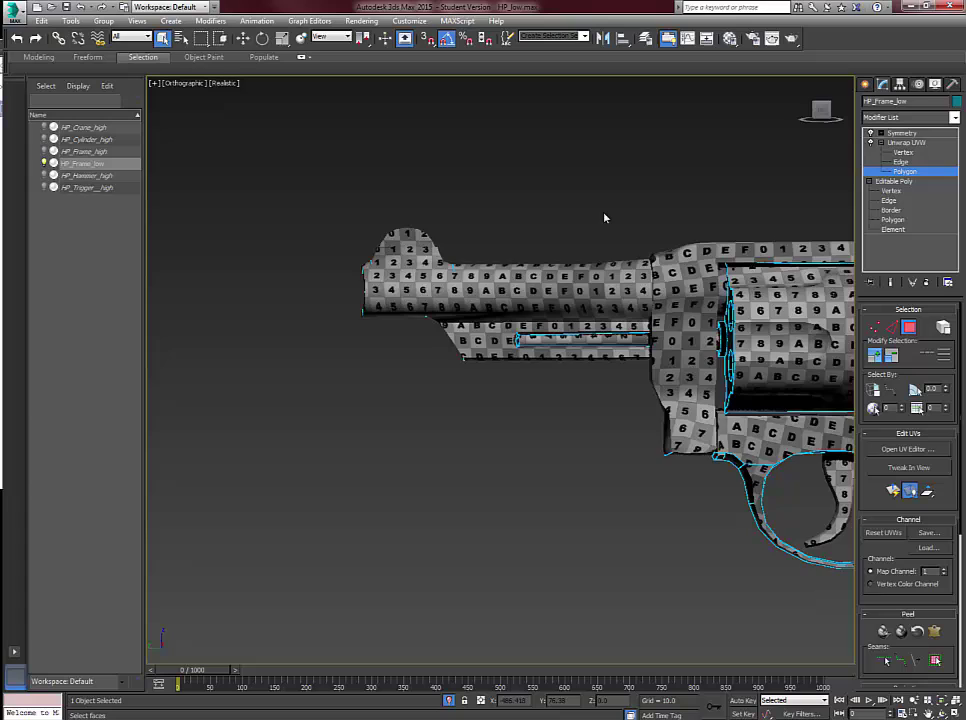
scroll(561, 235, "down", 2)
middle_click_drag(561, 235, 555, 236)
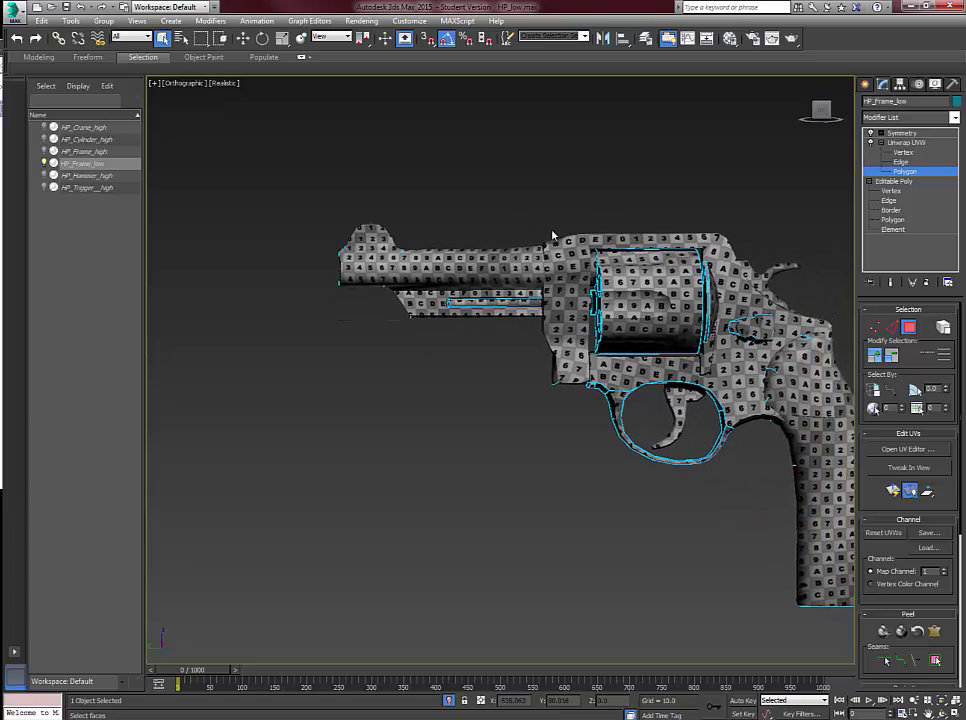